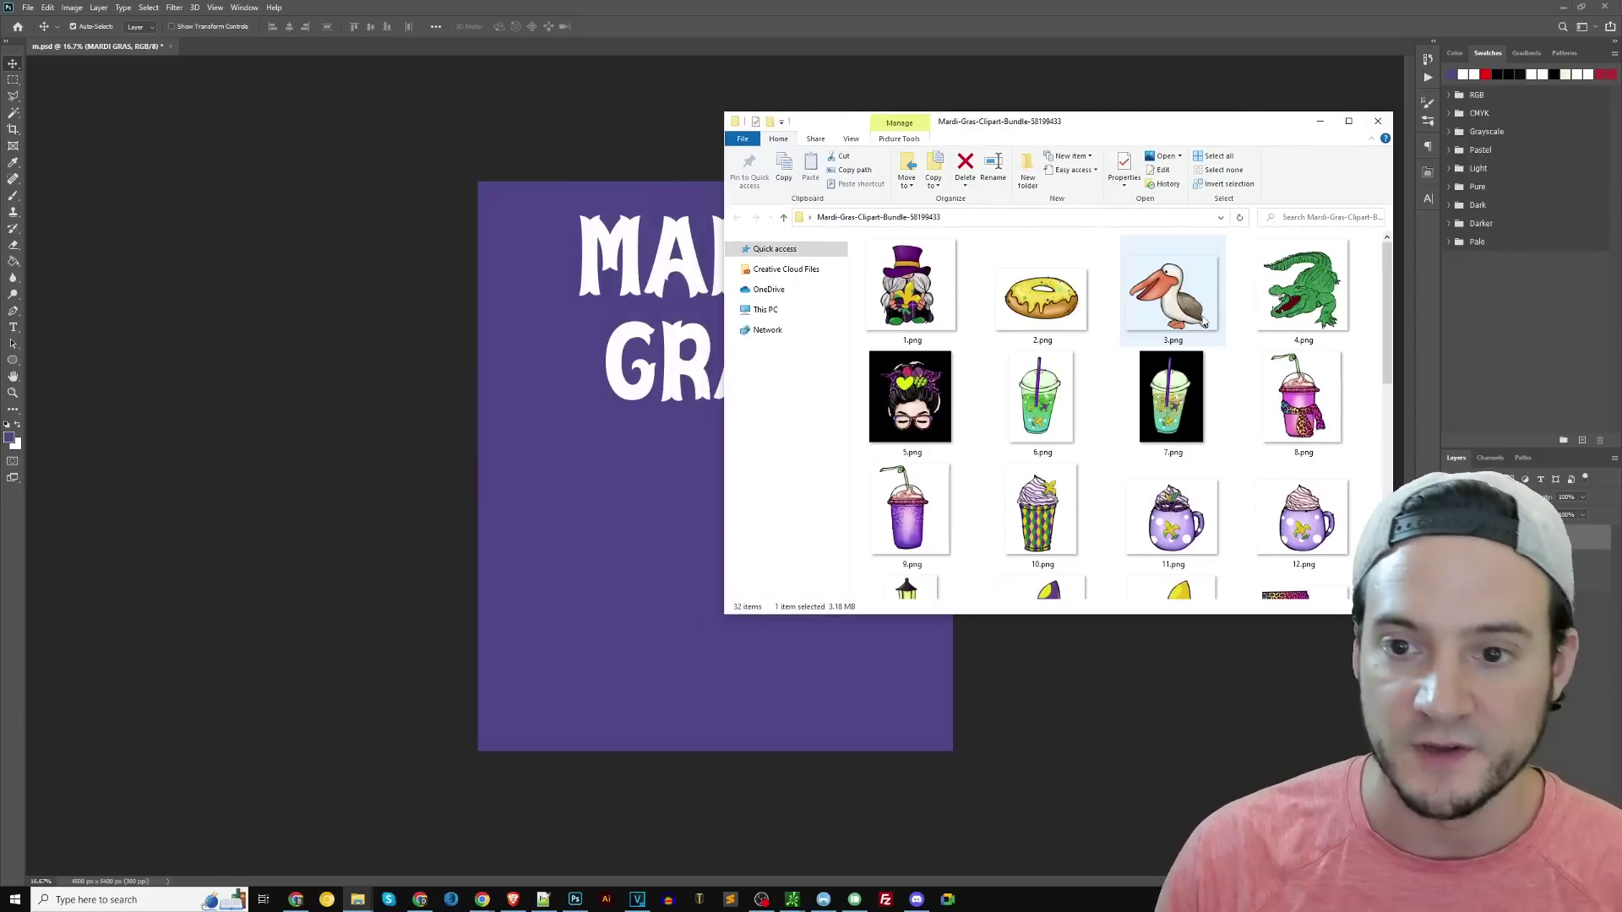
- Browse the Mardi Gras clipart folder, preview the lips image 20.png and the jester hat image 21.png
scroll(1214, 331, up, 5)
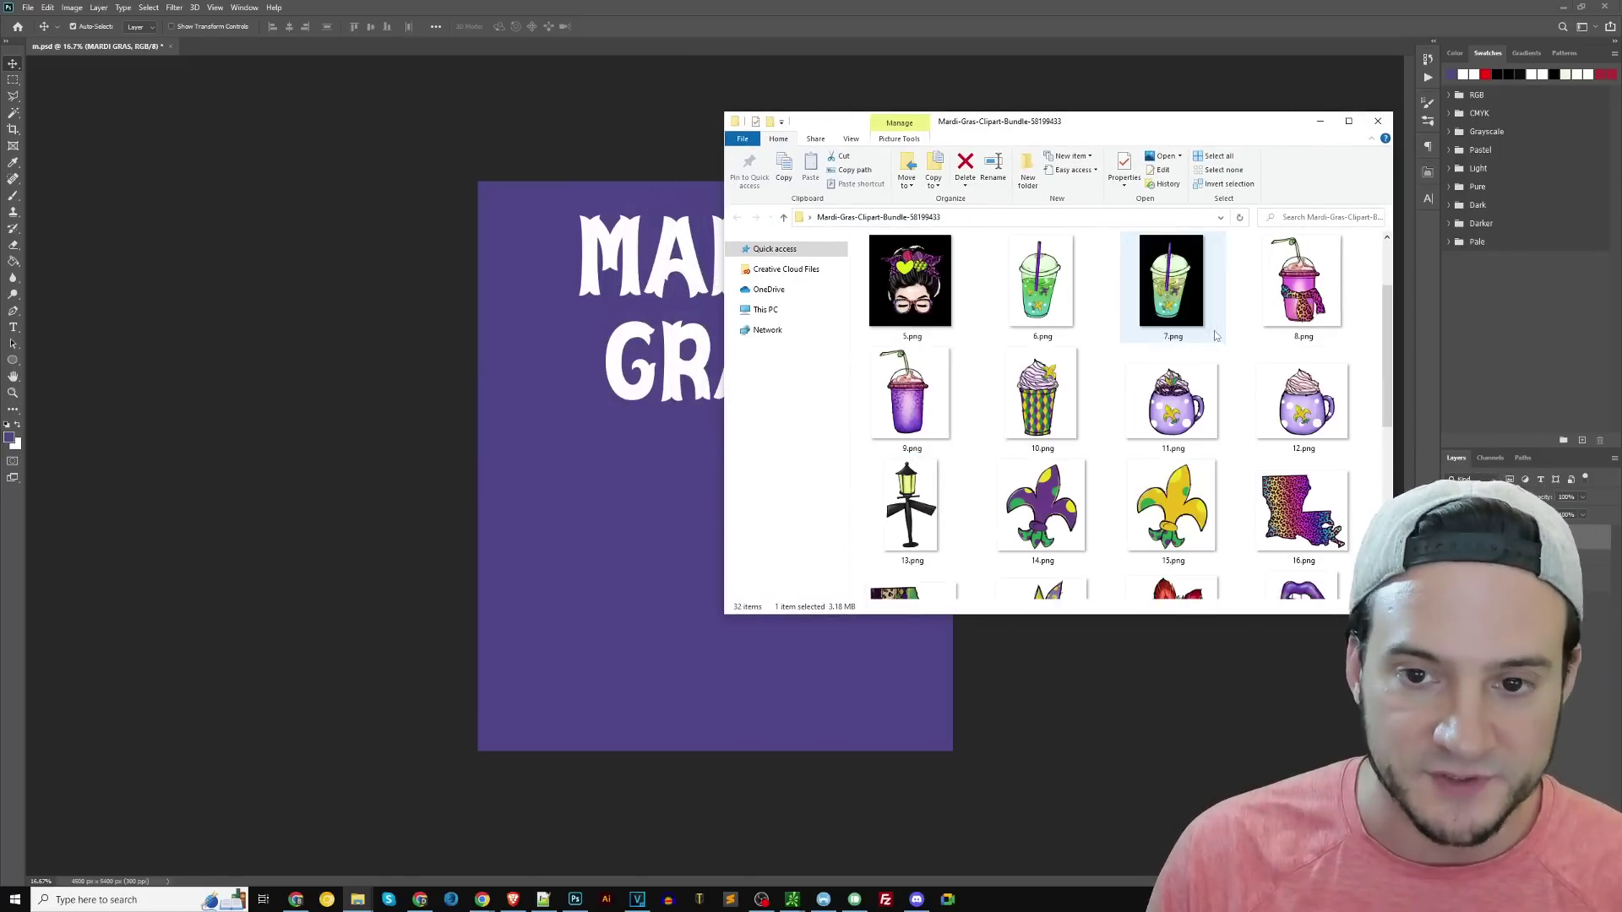
scroll(1098, 388, down, 2)
click(1048, 447)
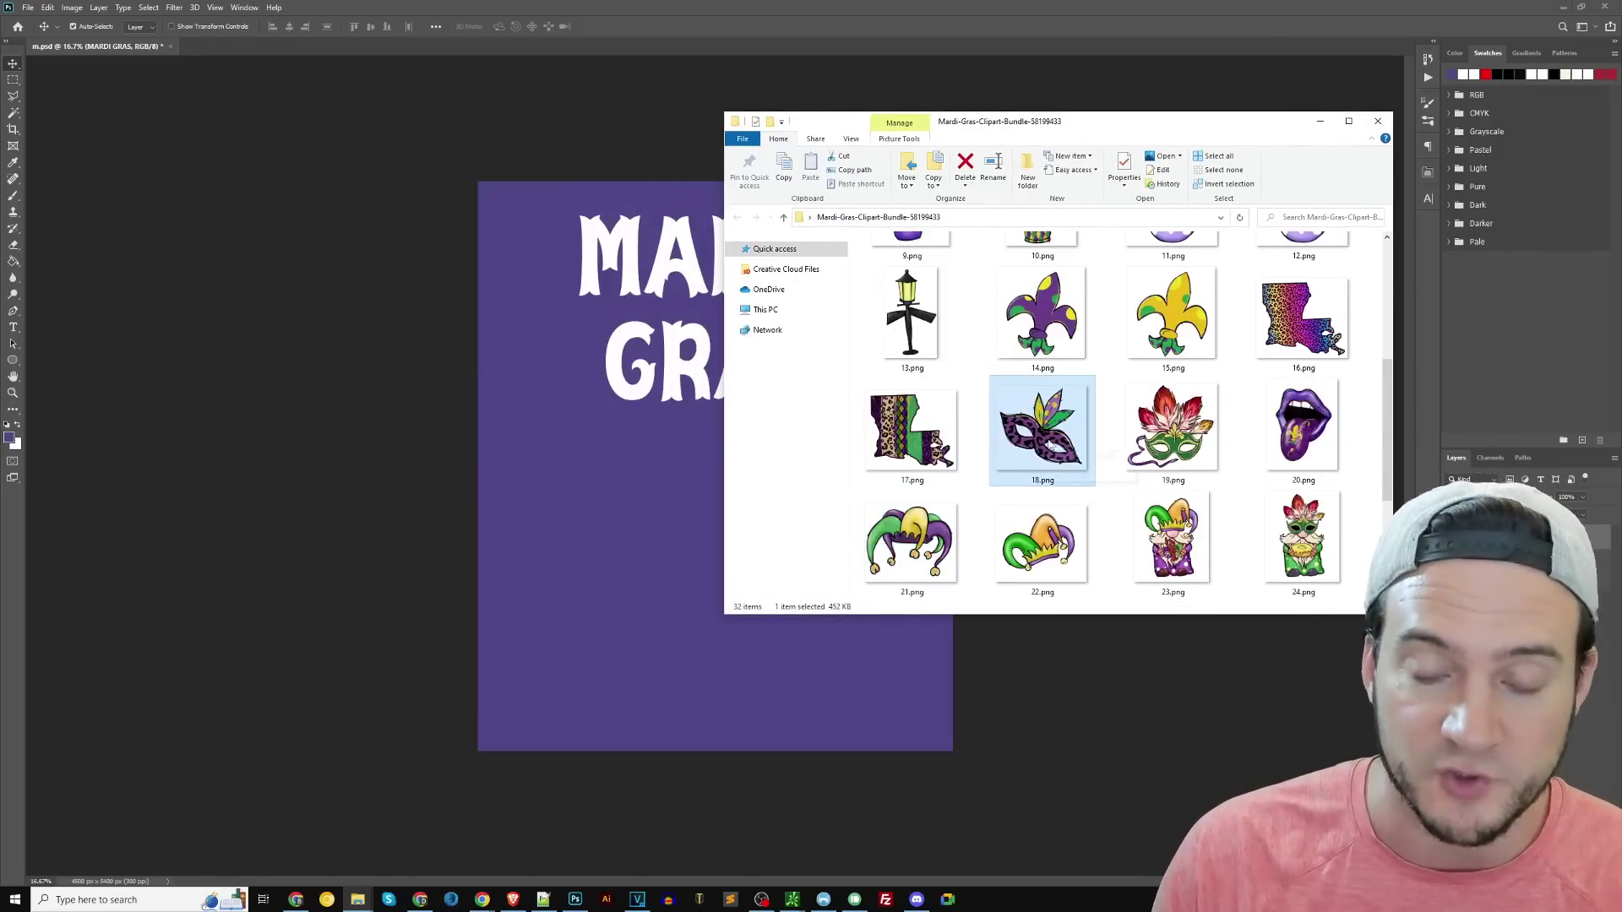
click(1326, 421)
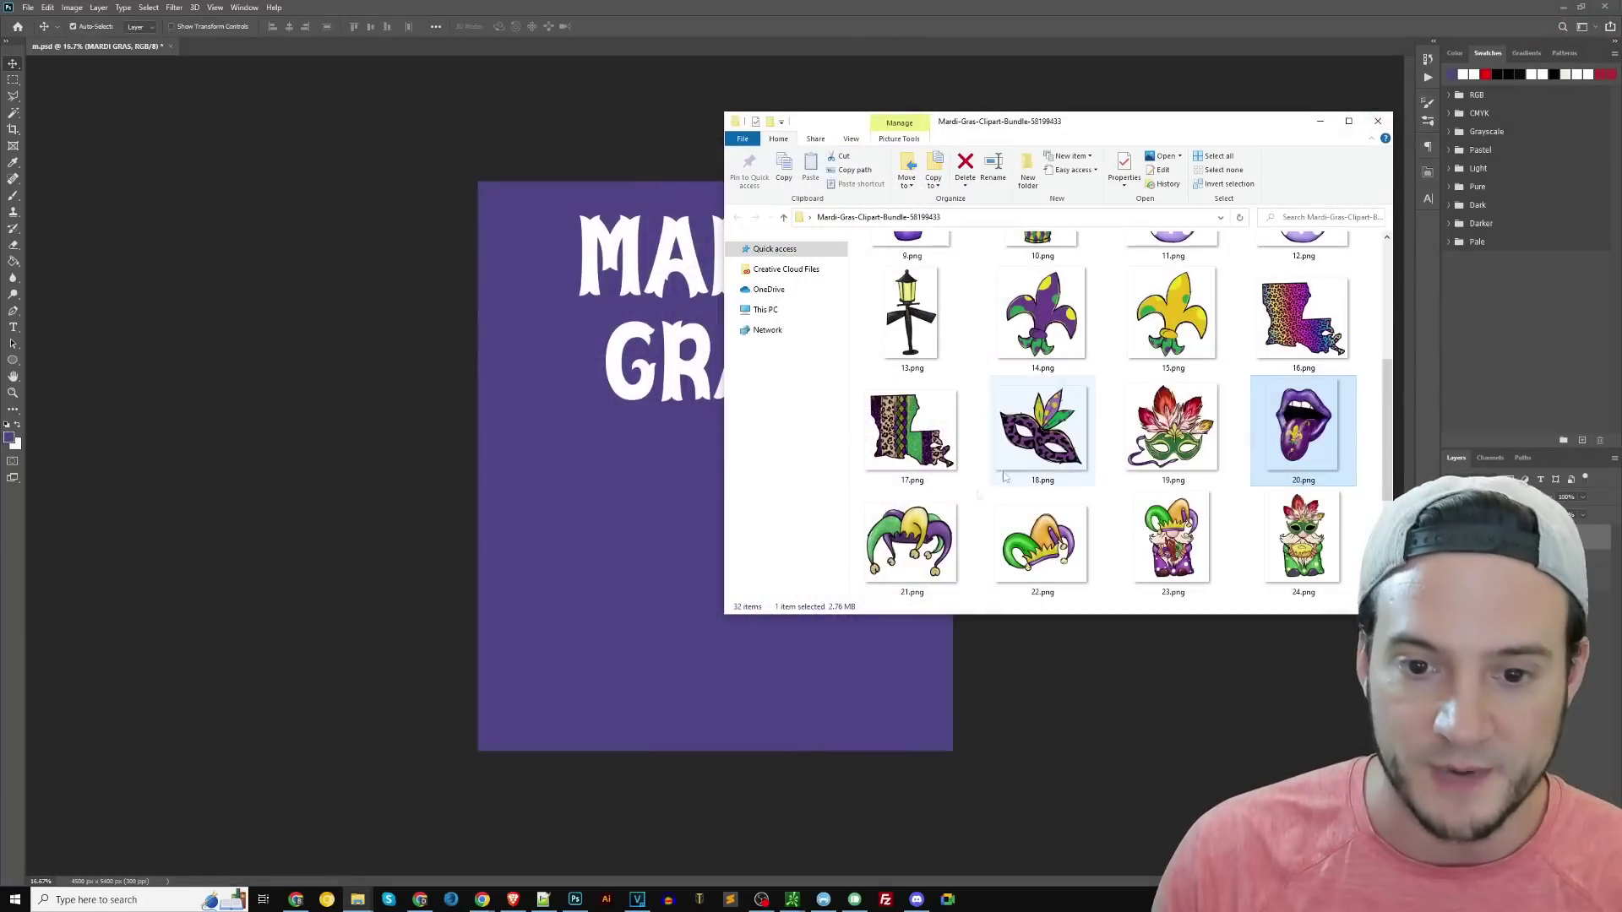
double_click(911, 541)
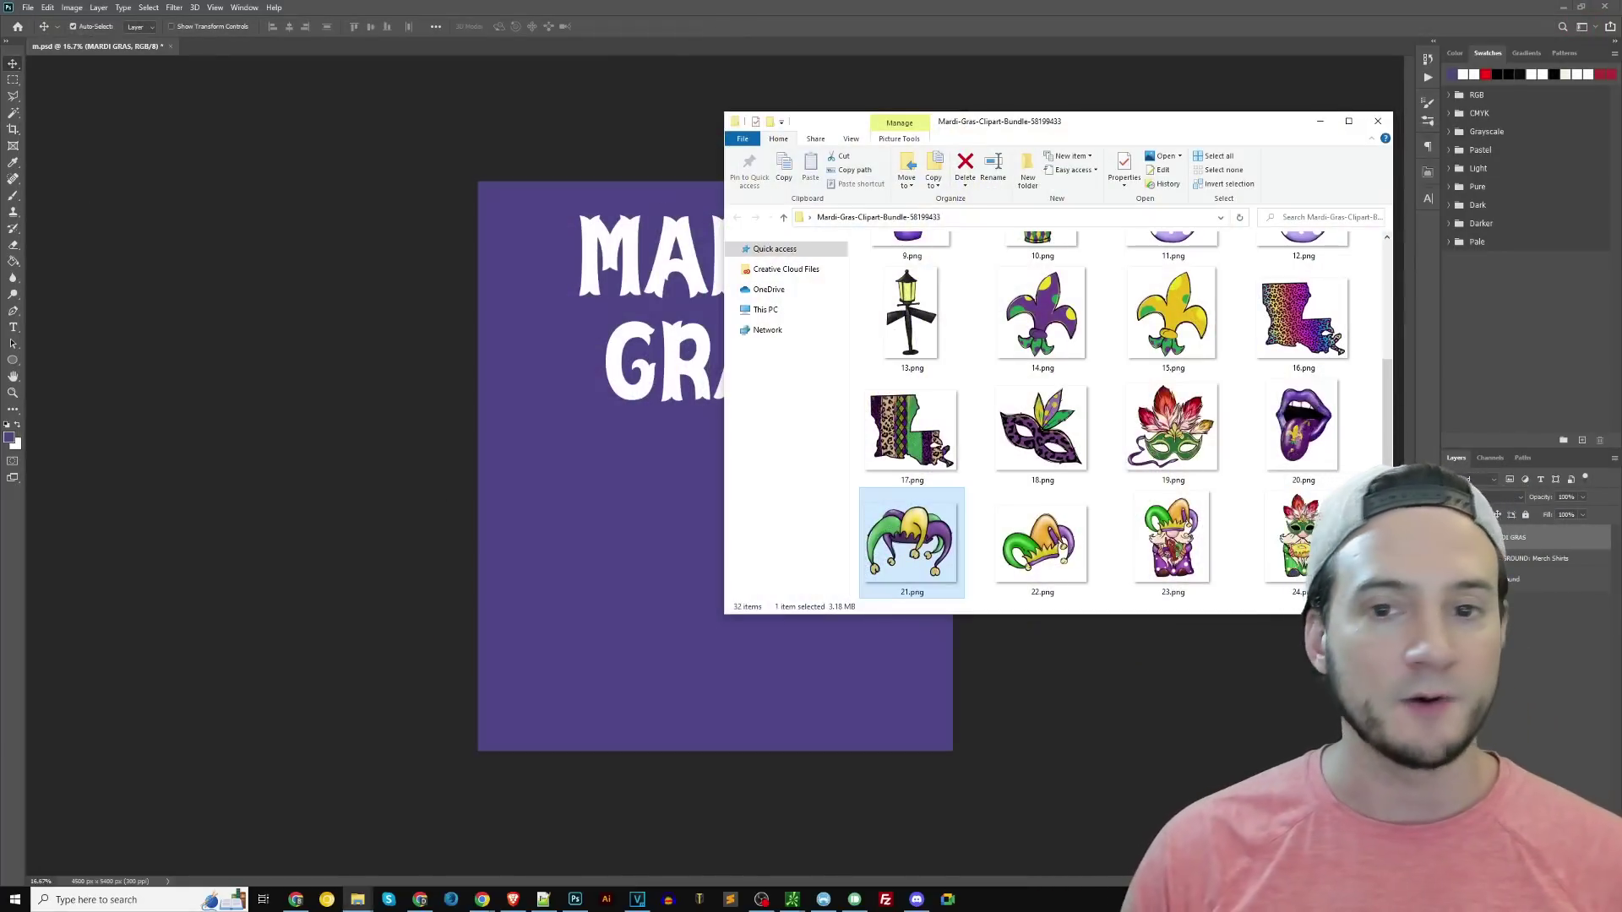
- Switch to the Chrome window with Amazon, enlarge it, search for "mardi gras jester hat" and look through the products
drag(0, 118, 215, 33)
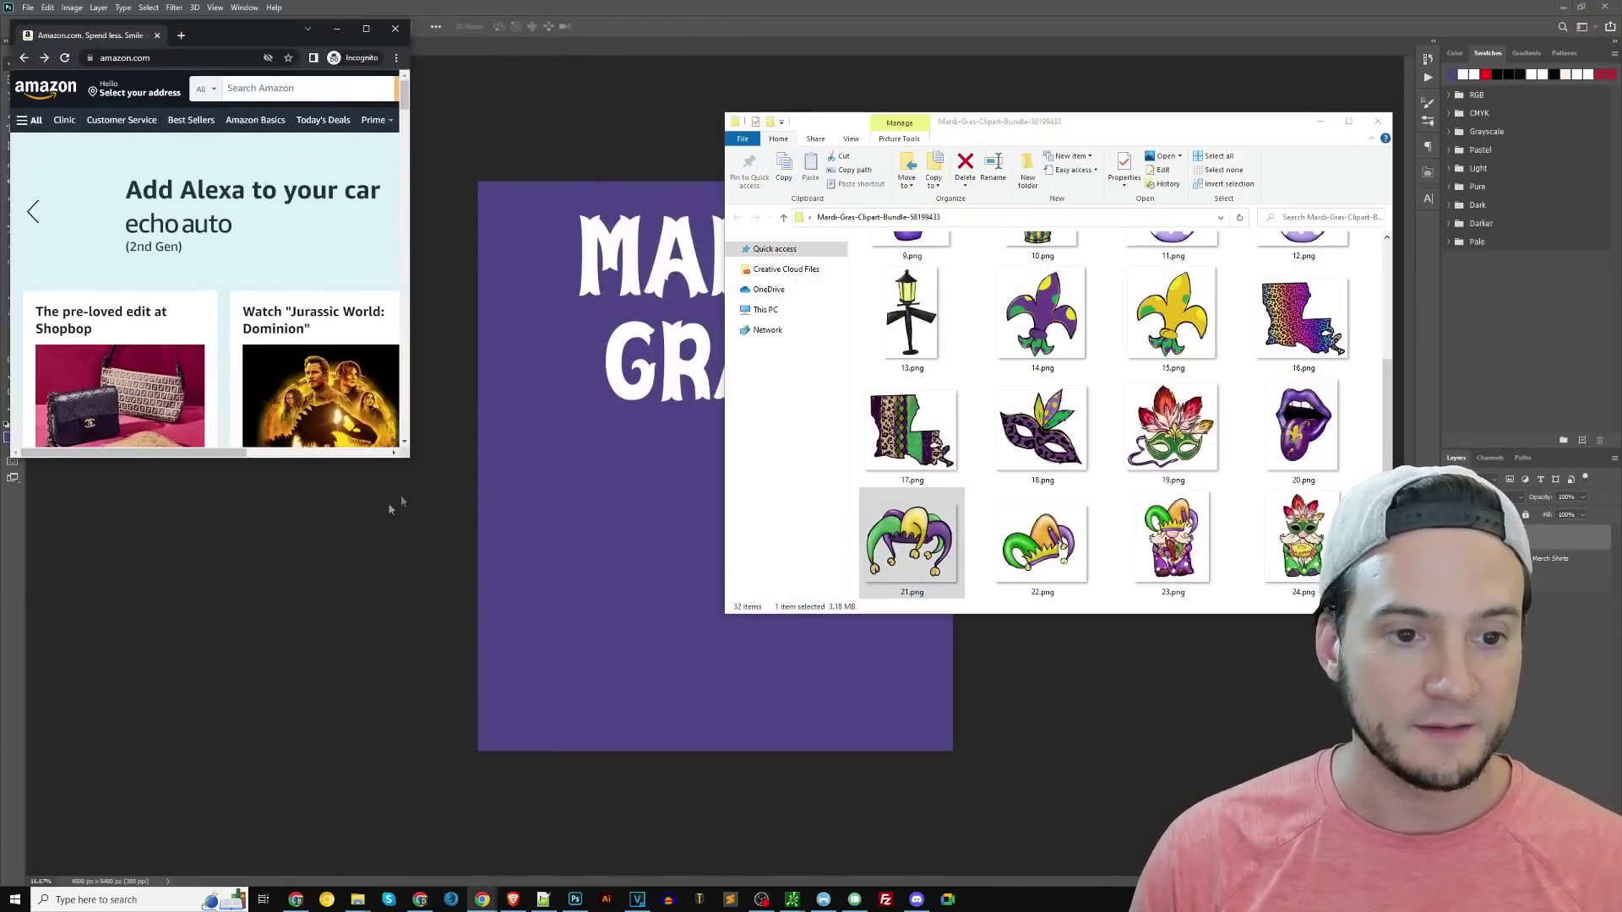
drag(411, 460, 934, 849)
click(302, 89)
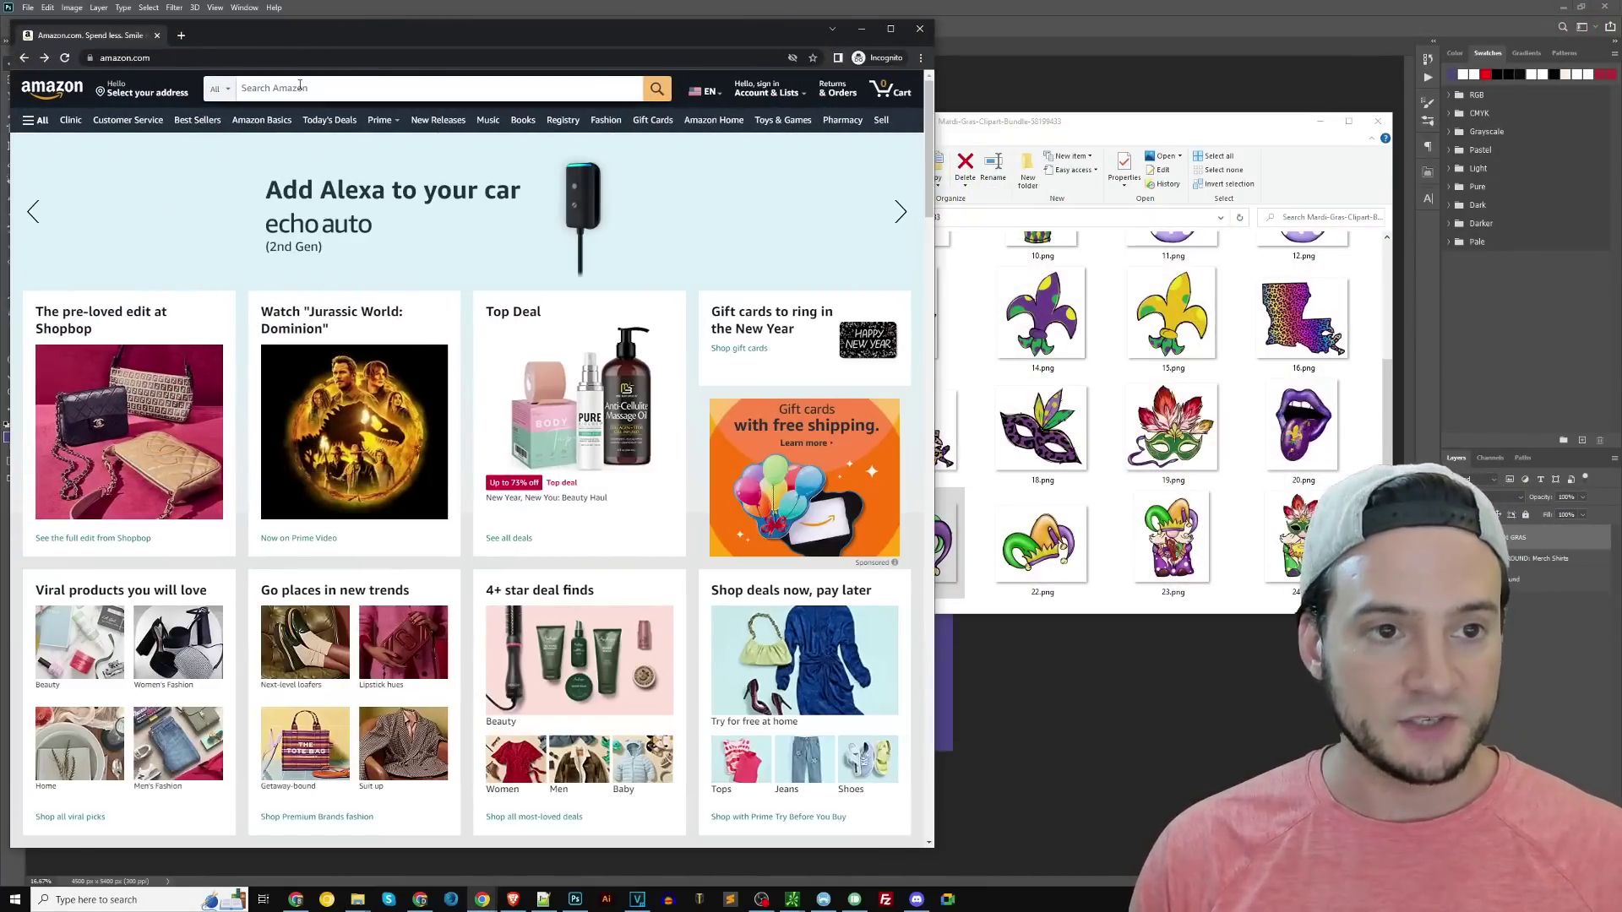
text(mardi gras )
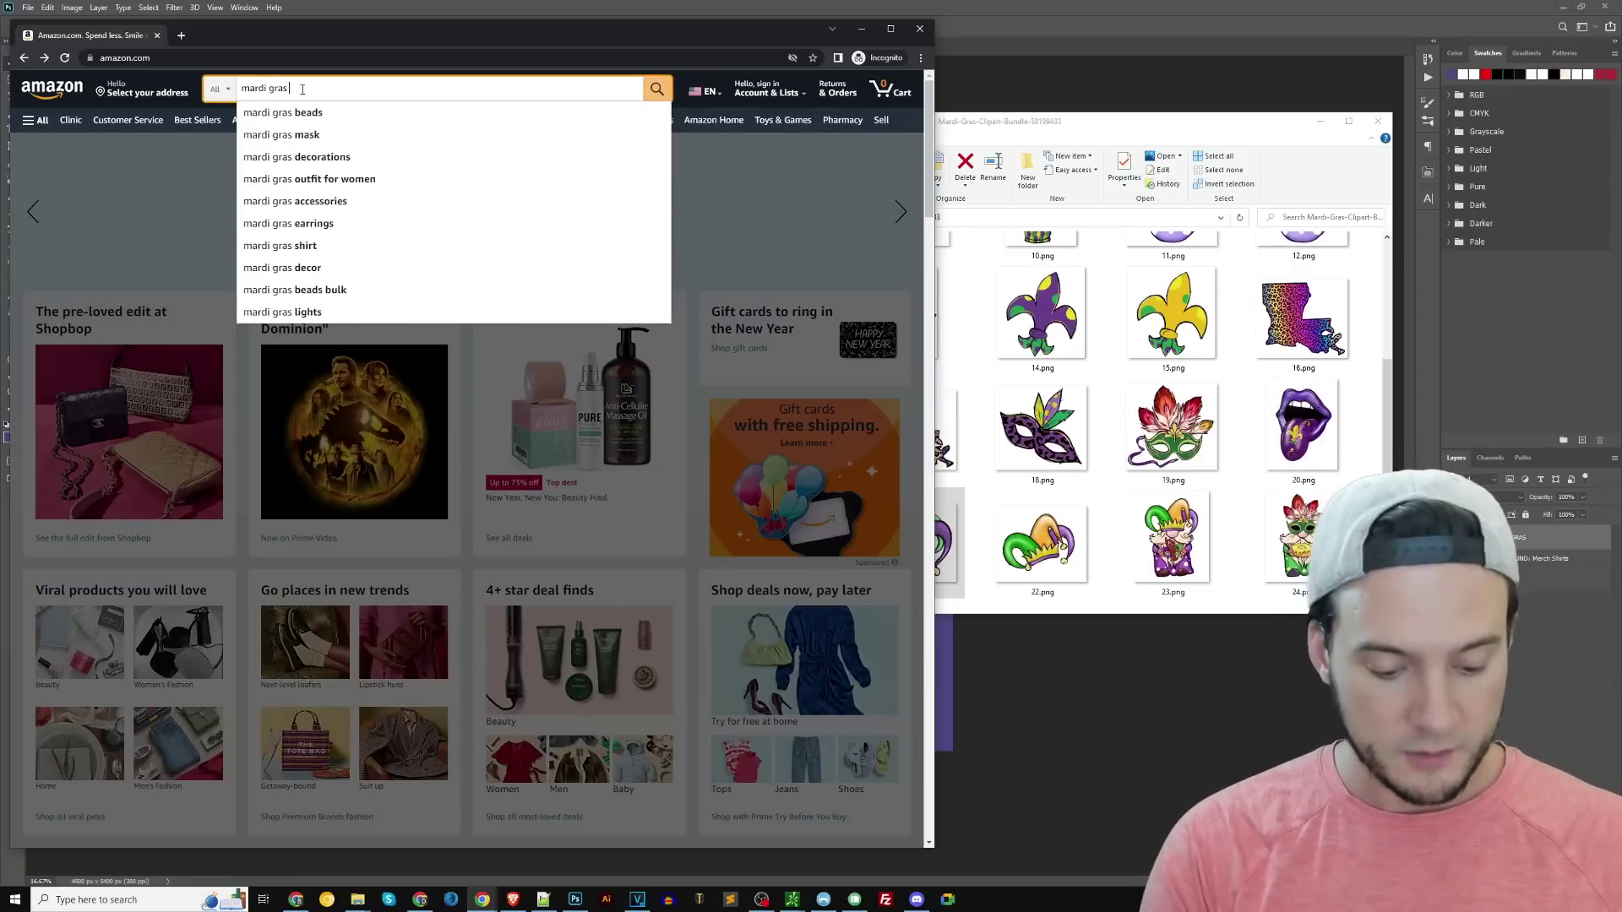
text(jester hat)
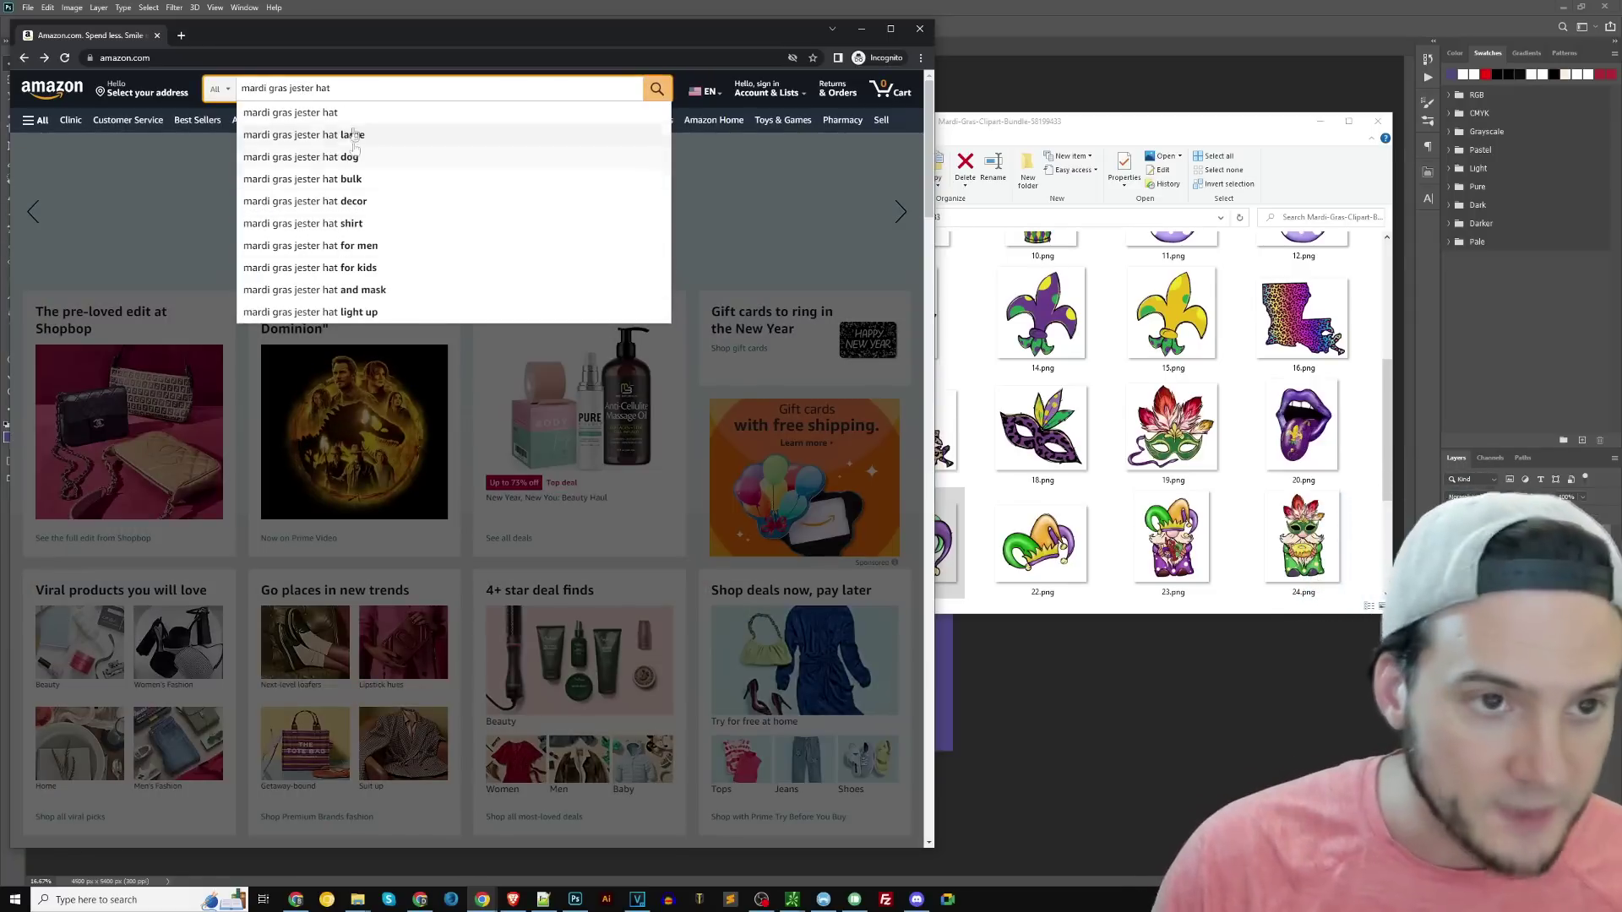
key(ctrl+a)
click(380, 112)
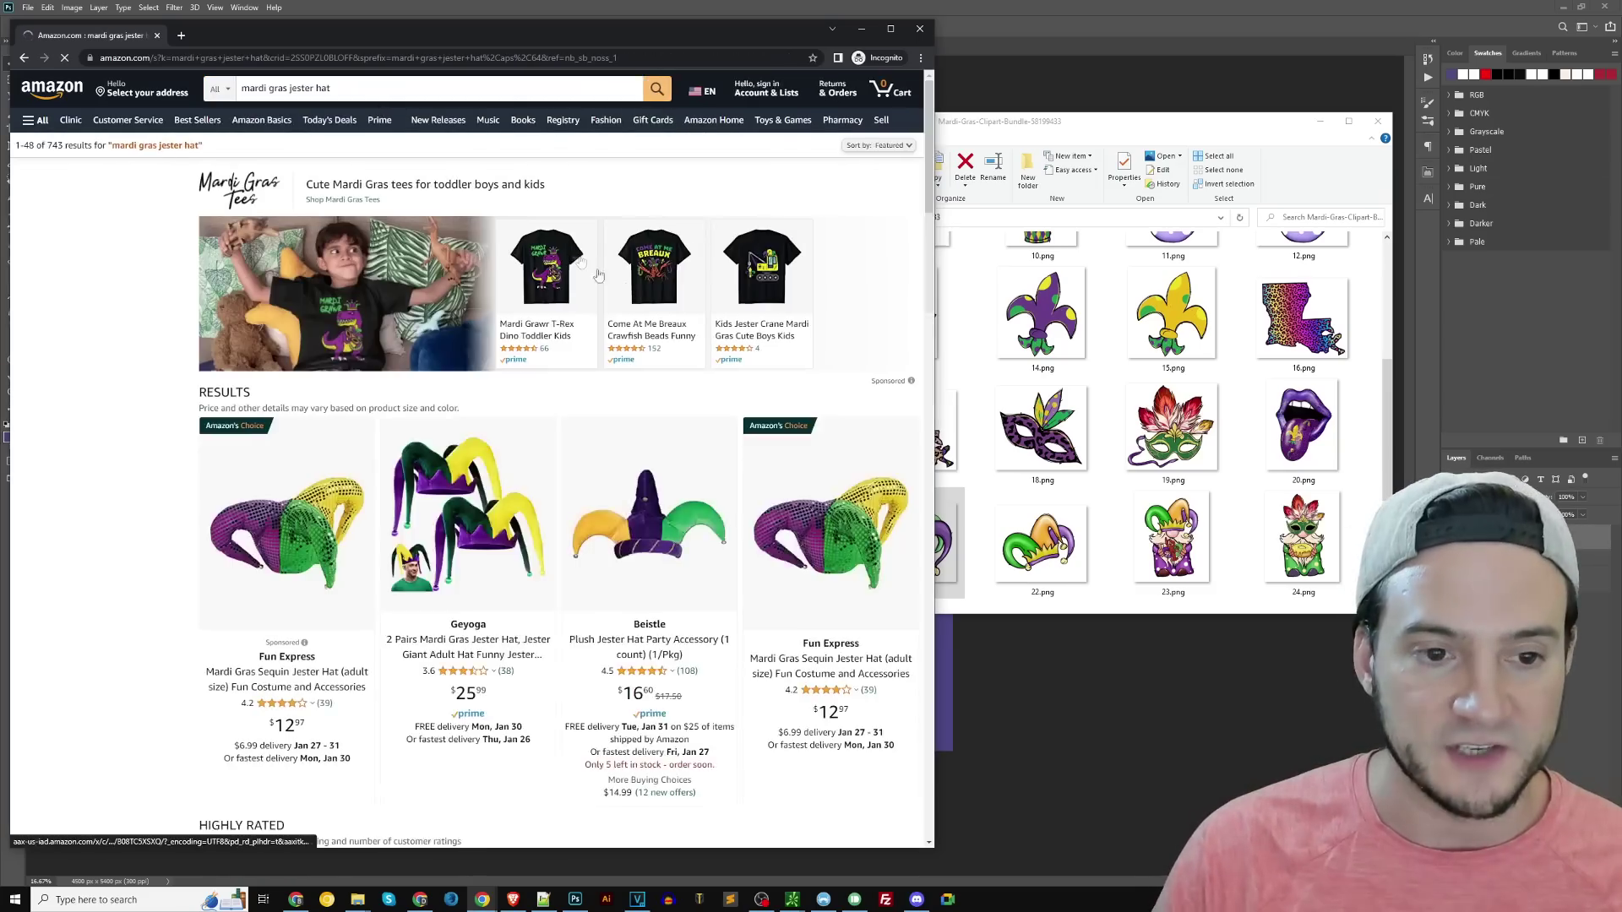
scroll(770, 335, down, 5)
scroll(771, 335, down, 6)
scroll(749, 301, up, 10)
- Search Amazon for "mardi gras jester hat shirt" and examine the T-shirt designs
click(371, 91)
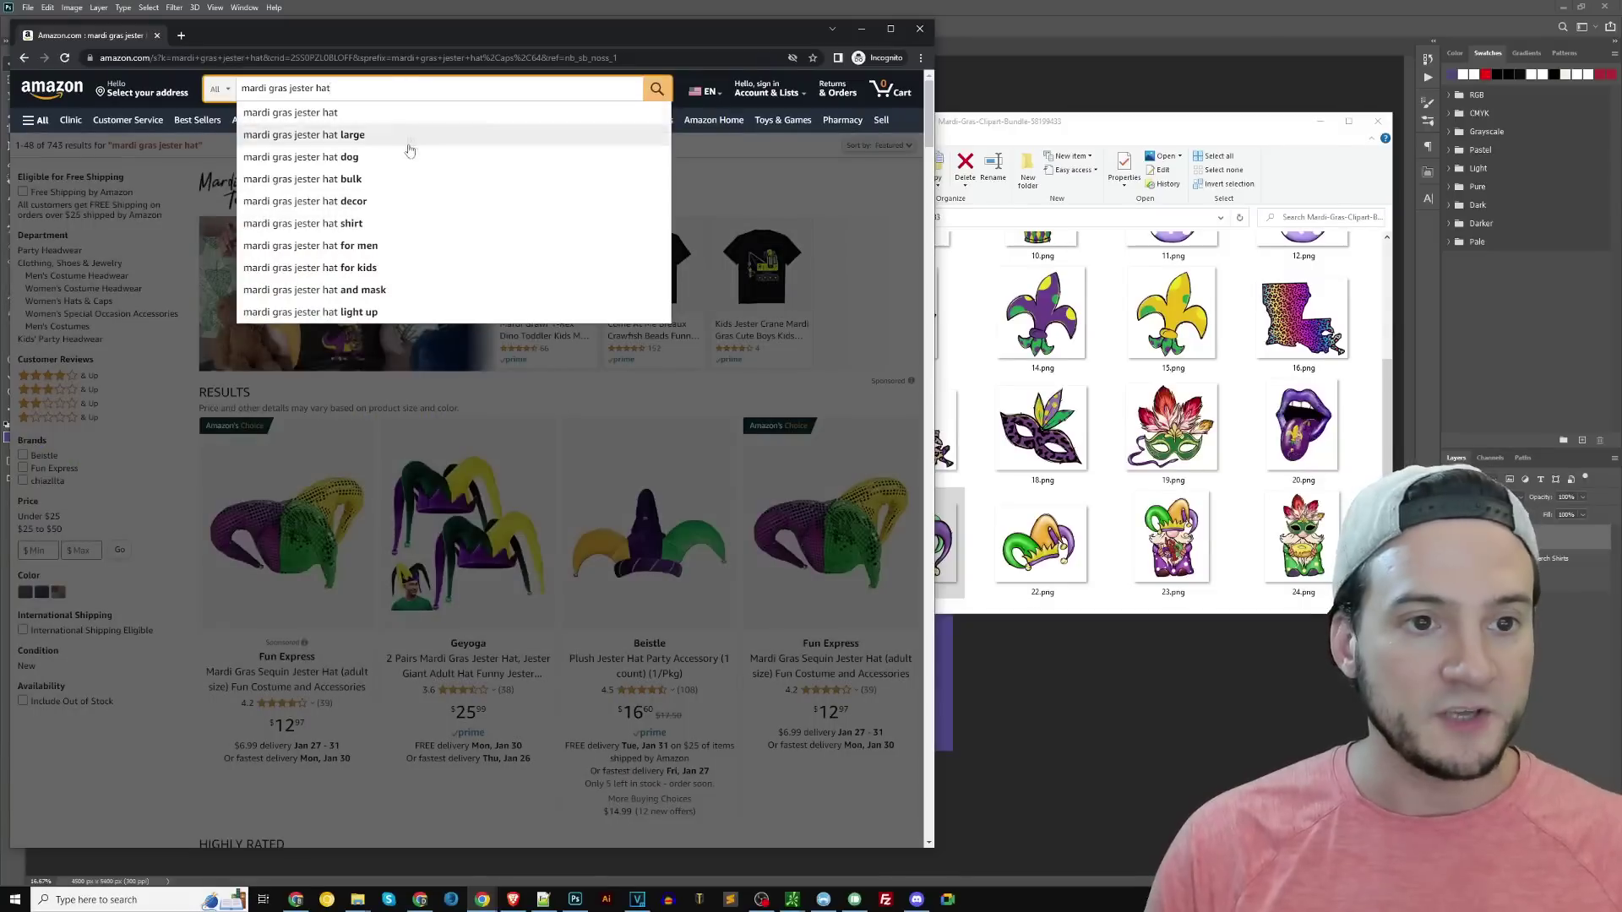
click(303, 226)
scroll(761, 287, down, 5)
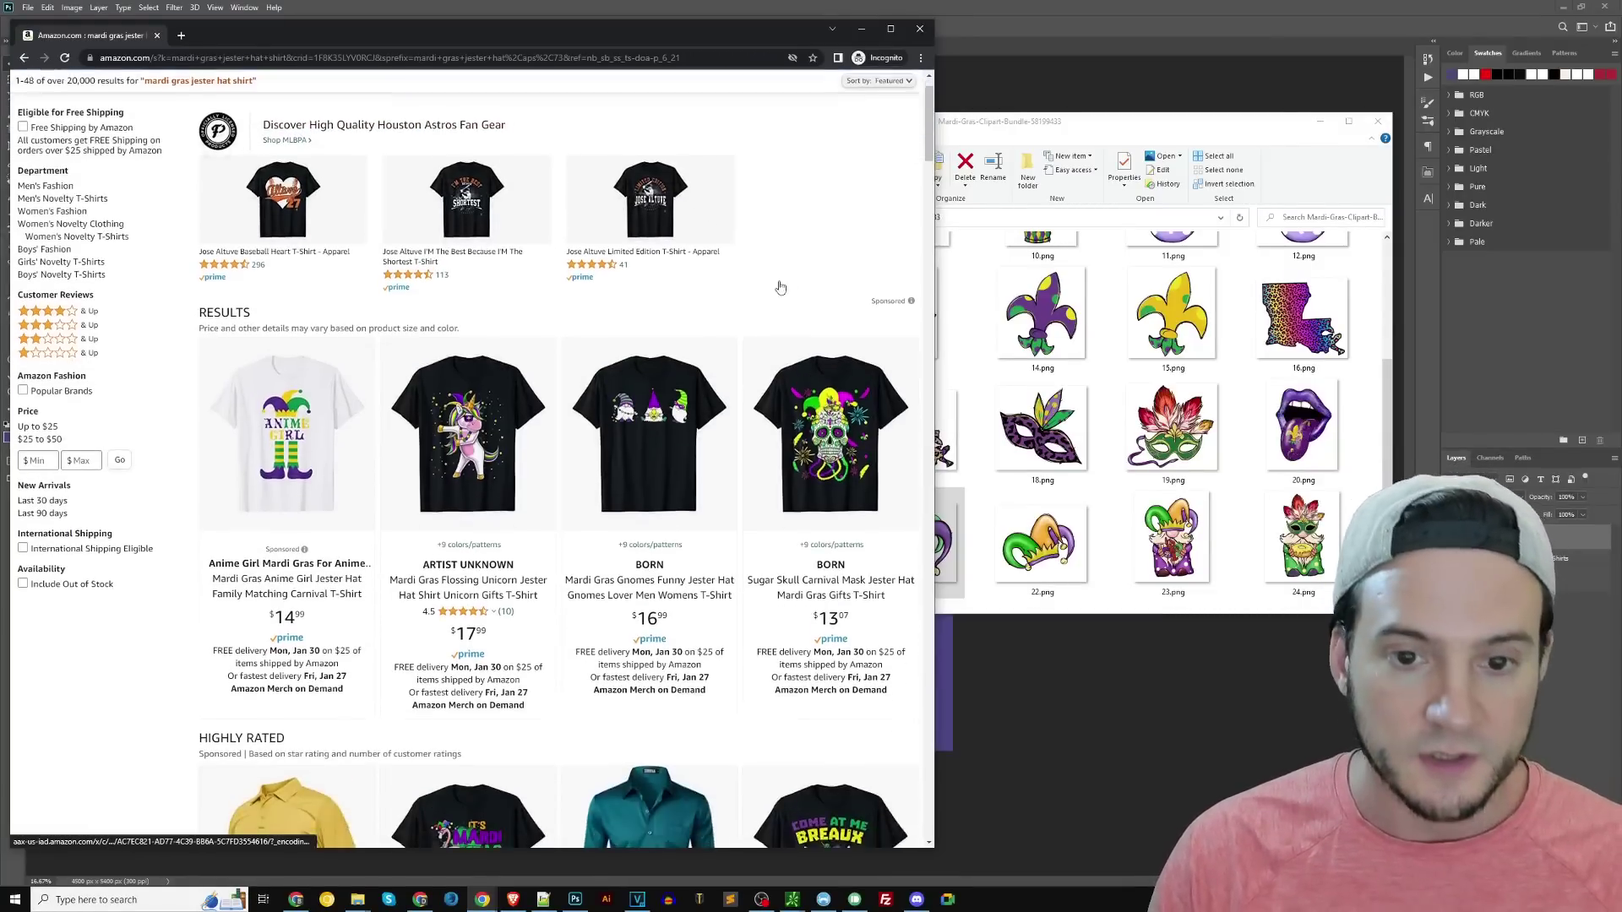
scroll(752, 290, down, 2)
scroll(739, 294, up, 7)
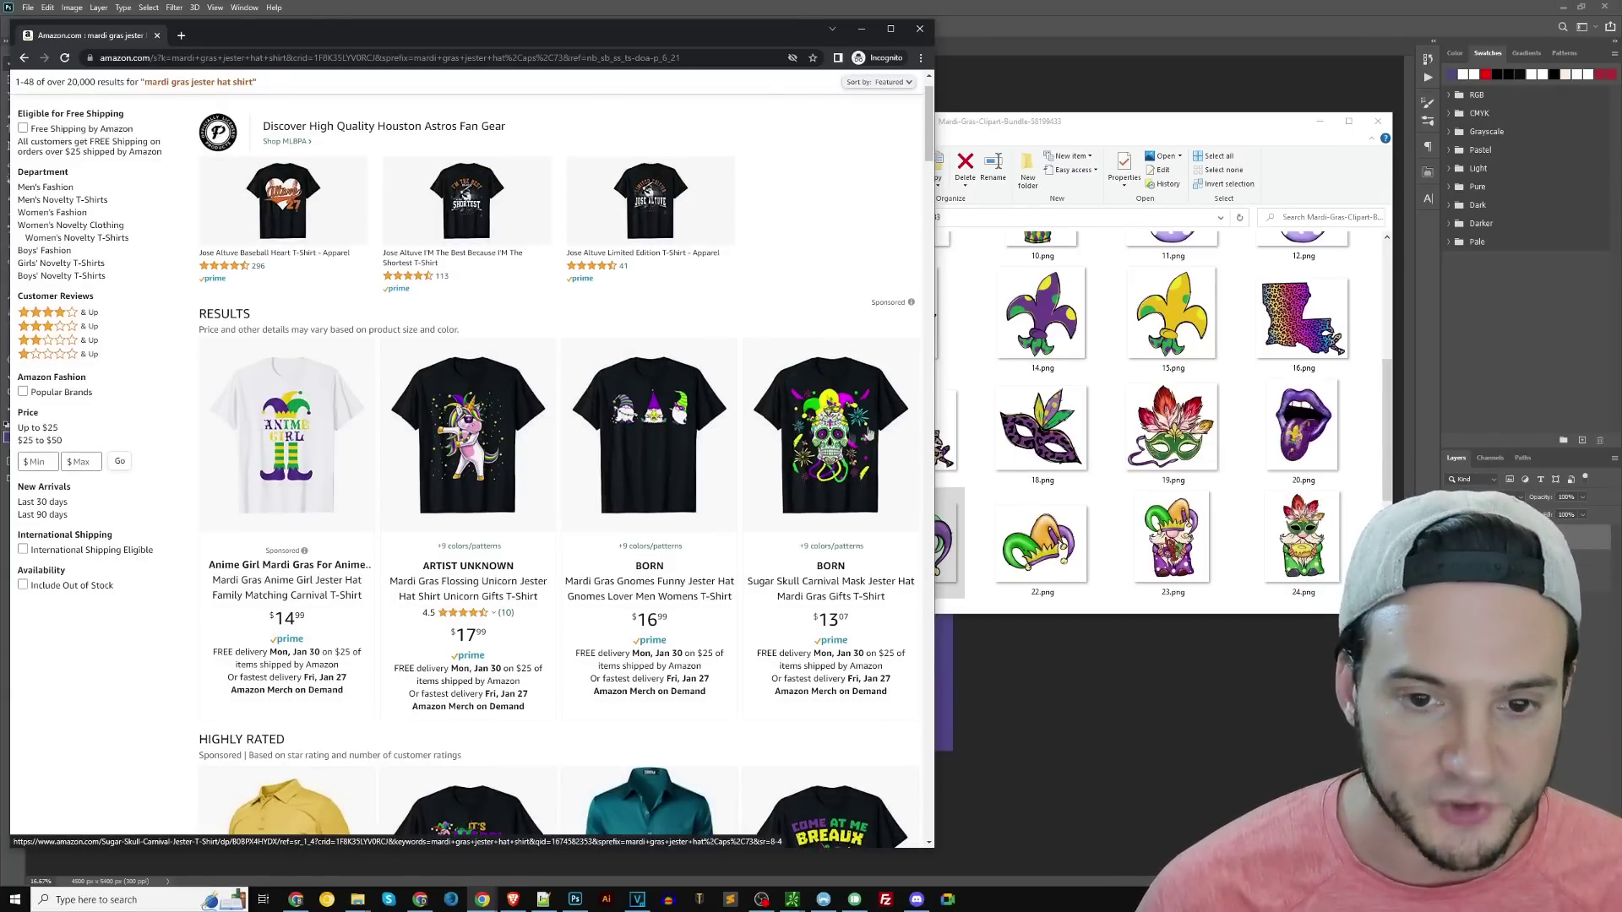
scroll(862, 404, down, 3)
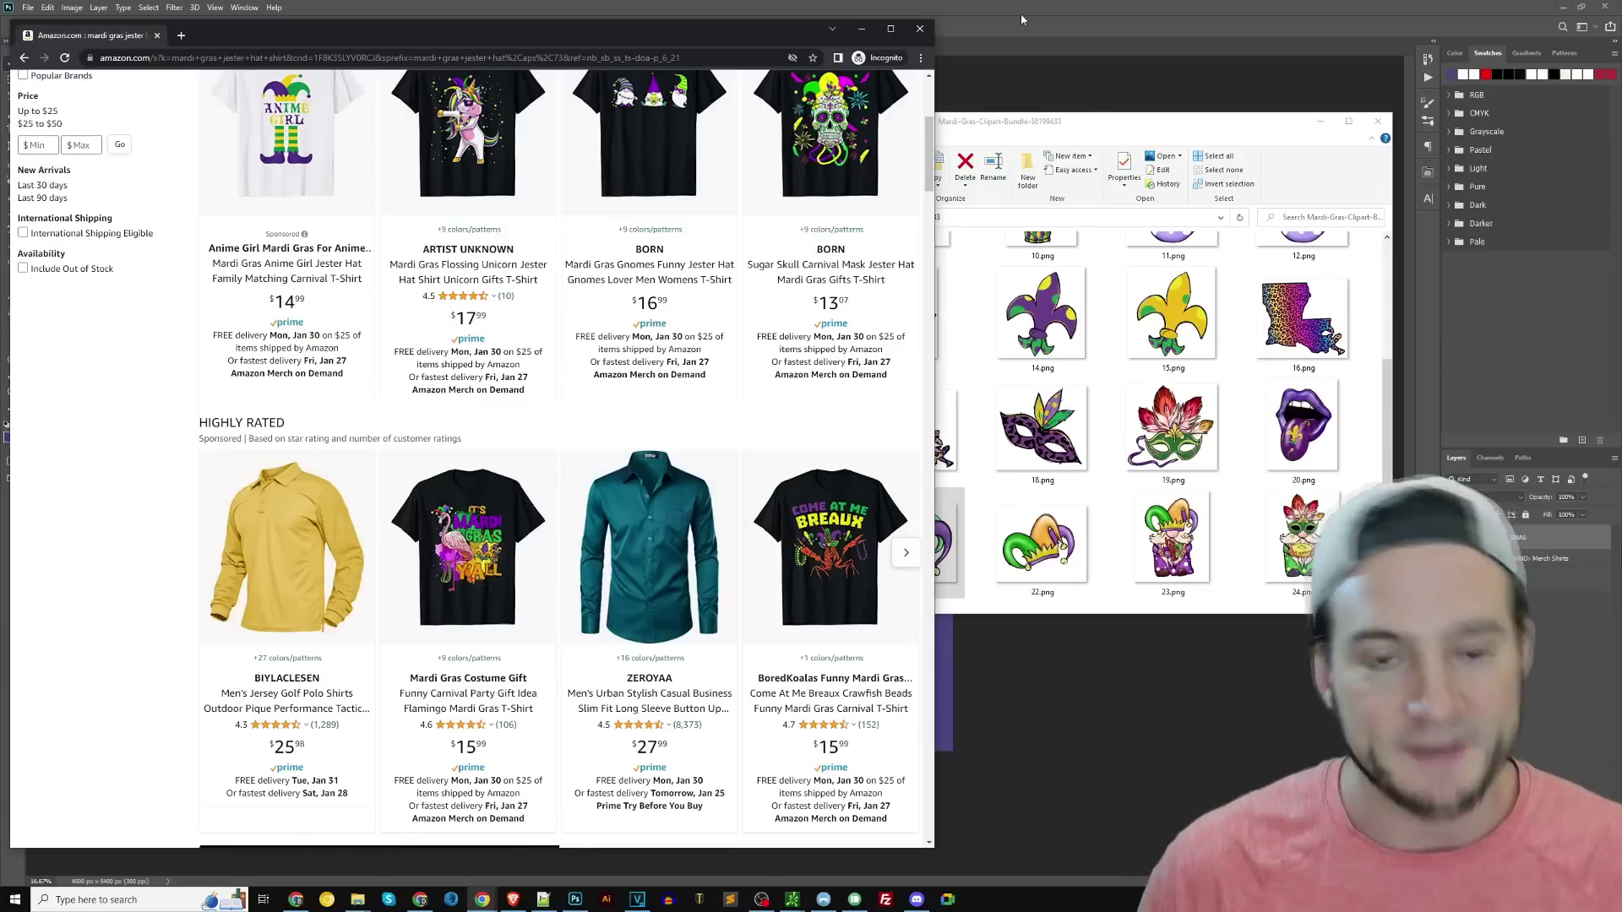
- Return to Photoshop and place the jester hat 21.png on the canvas, enlarged to about 167% and positioned below MARDI
click(1018, 100)
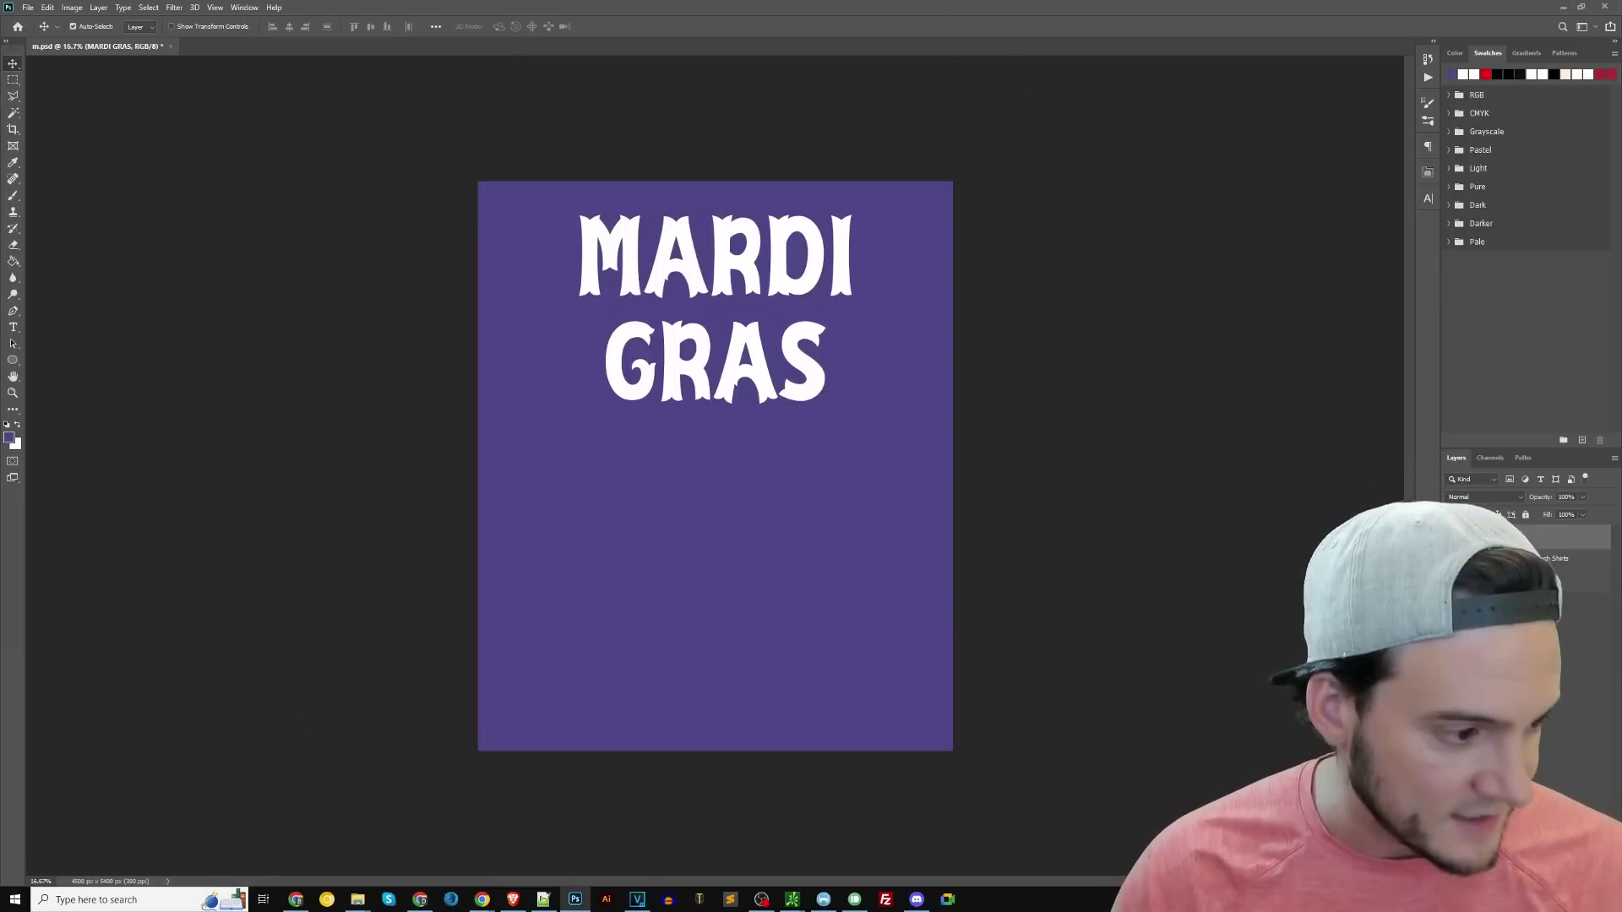
click(358, 899)
drag(908, 528, 647, 484)
drag(802, 391, 921, 286)
drag(740, 401, 690, 392)
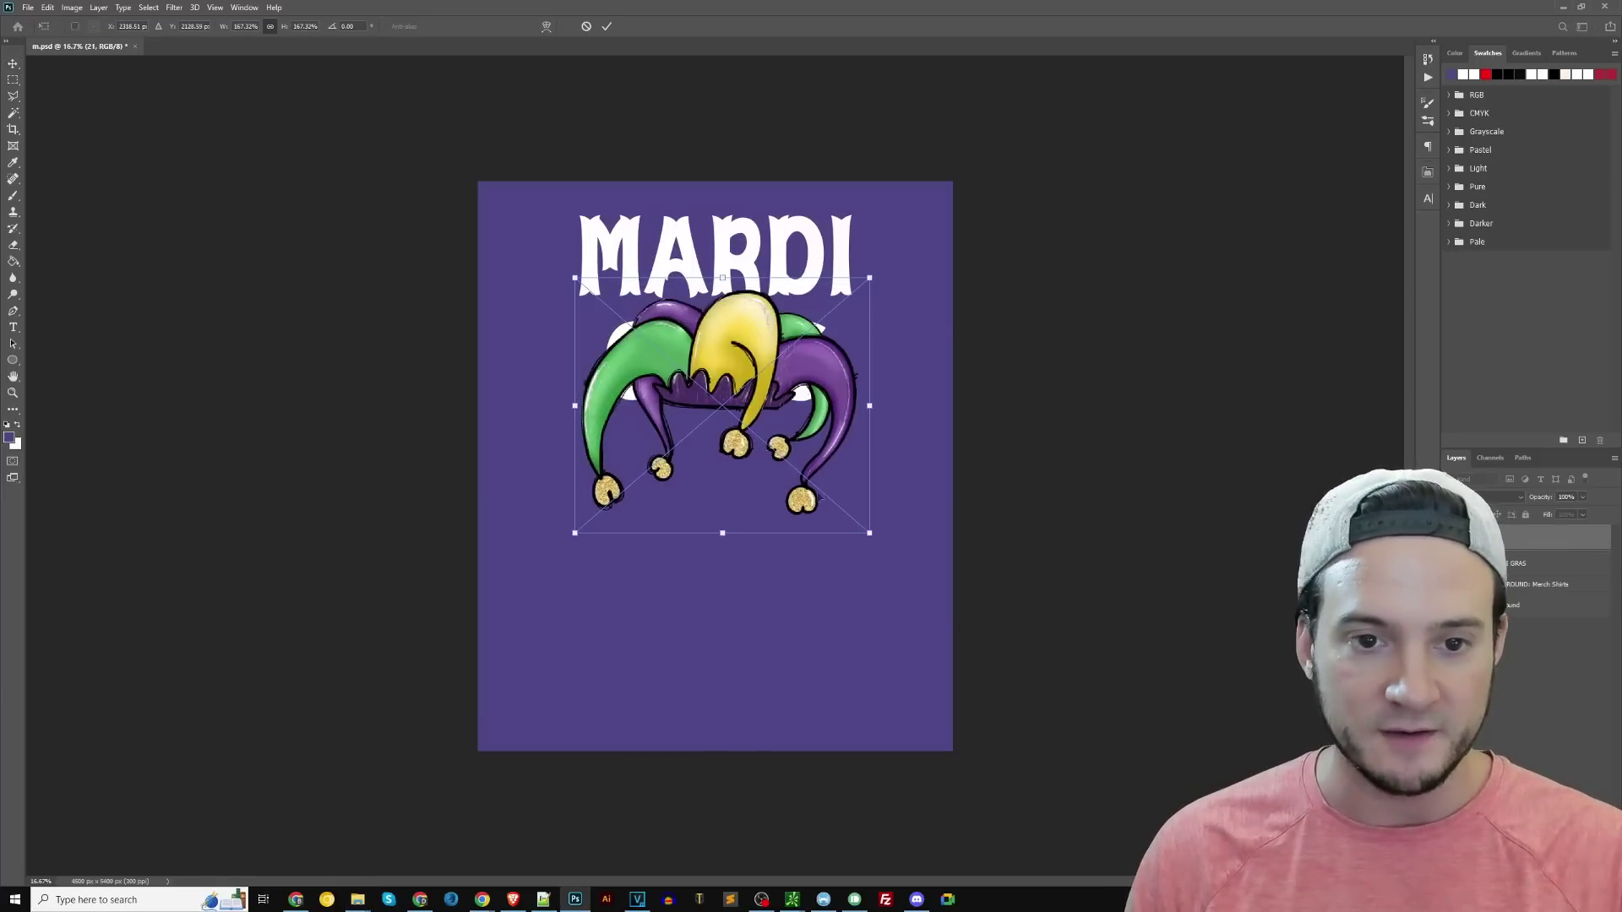
drag(793, 421, 778, 435)
key(Return)
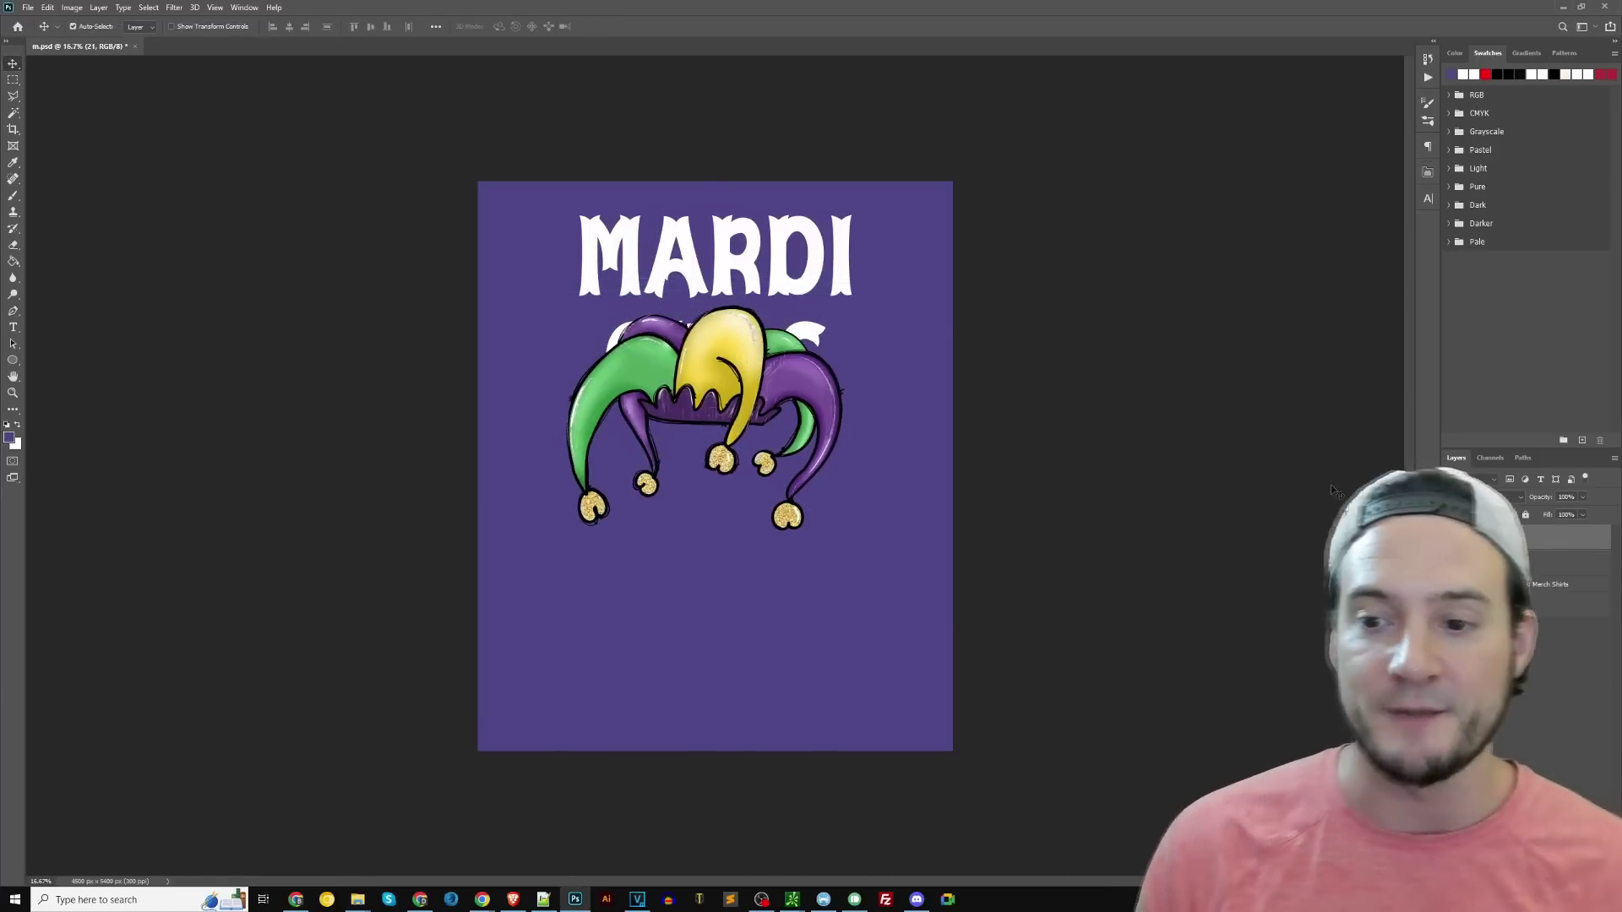
- Delete the word GRAS from the title text, keeping only MARDI
double_click(787, 247)
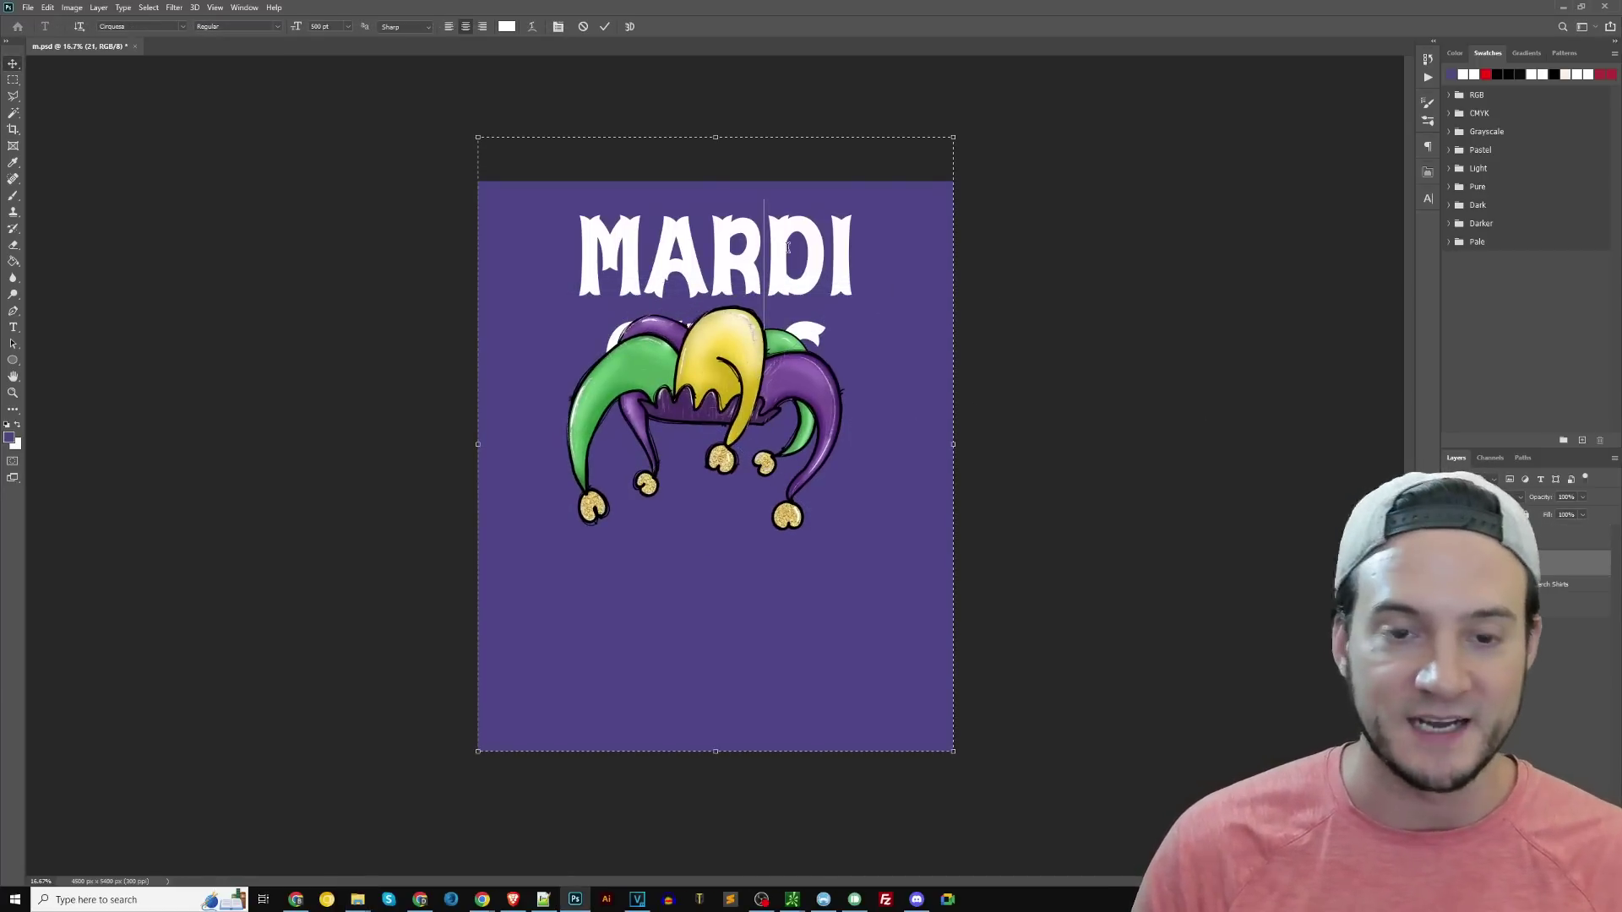
key(ctrl+a)
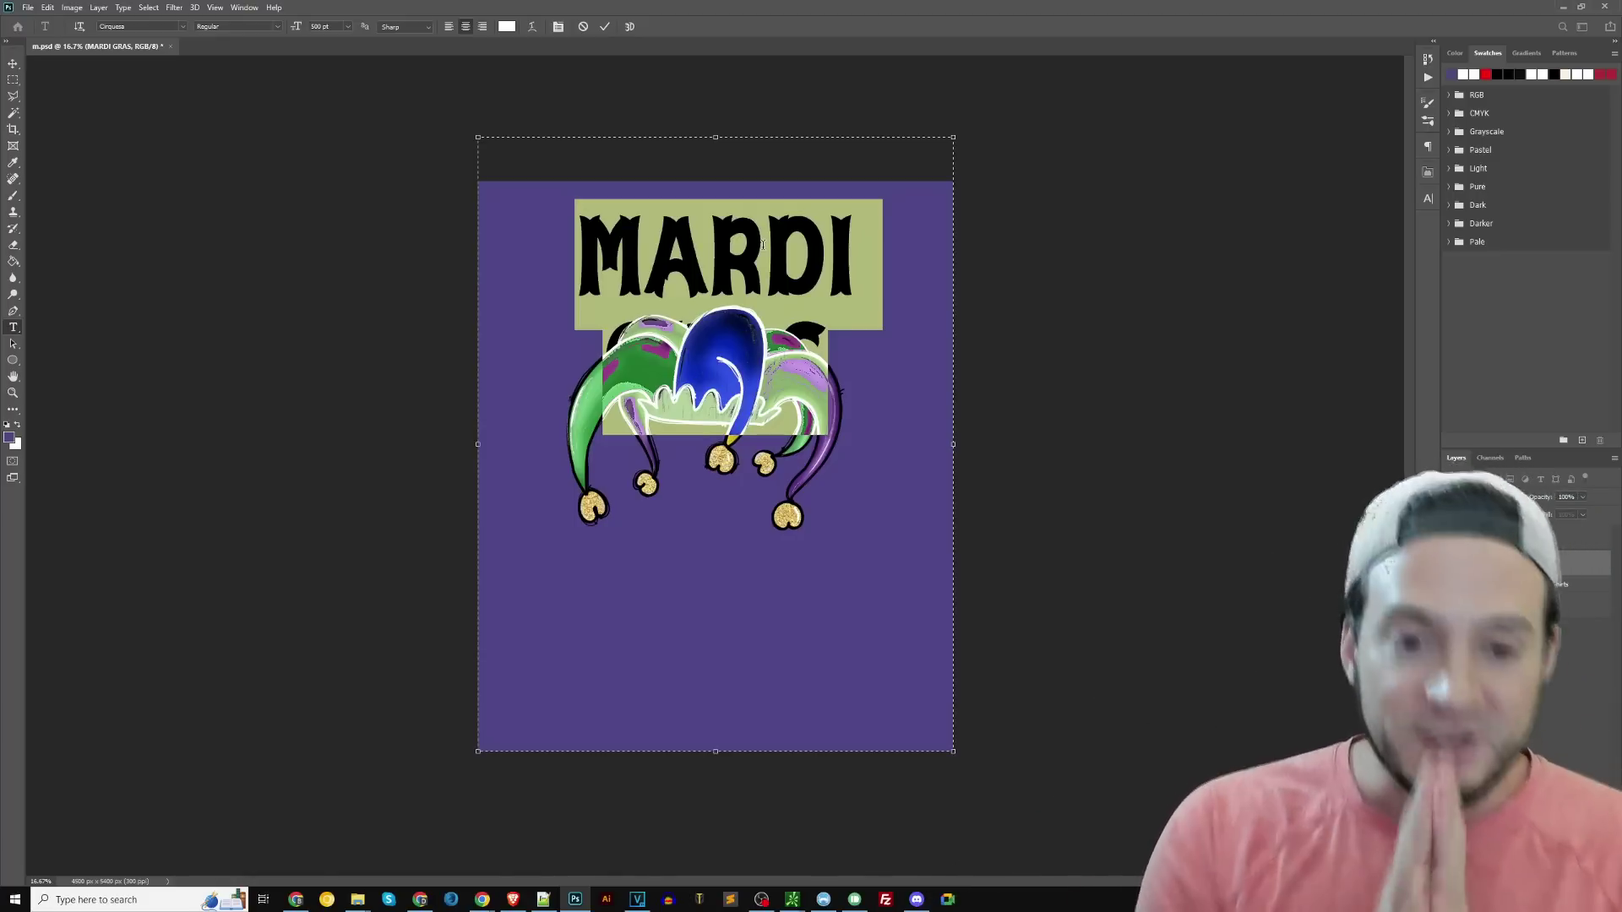
click(761, 245)
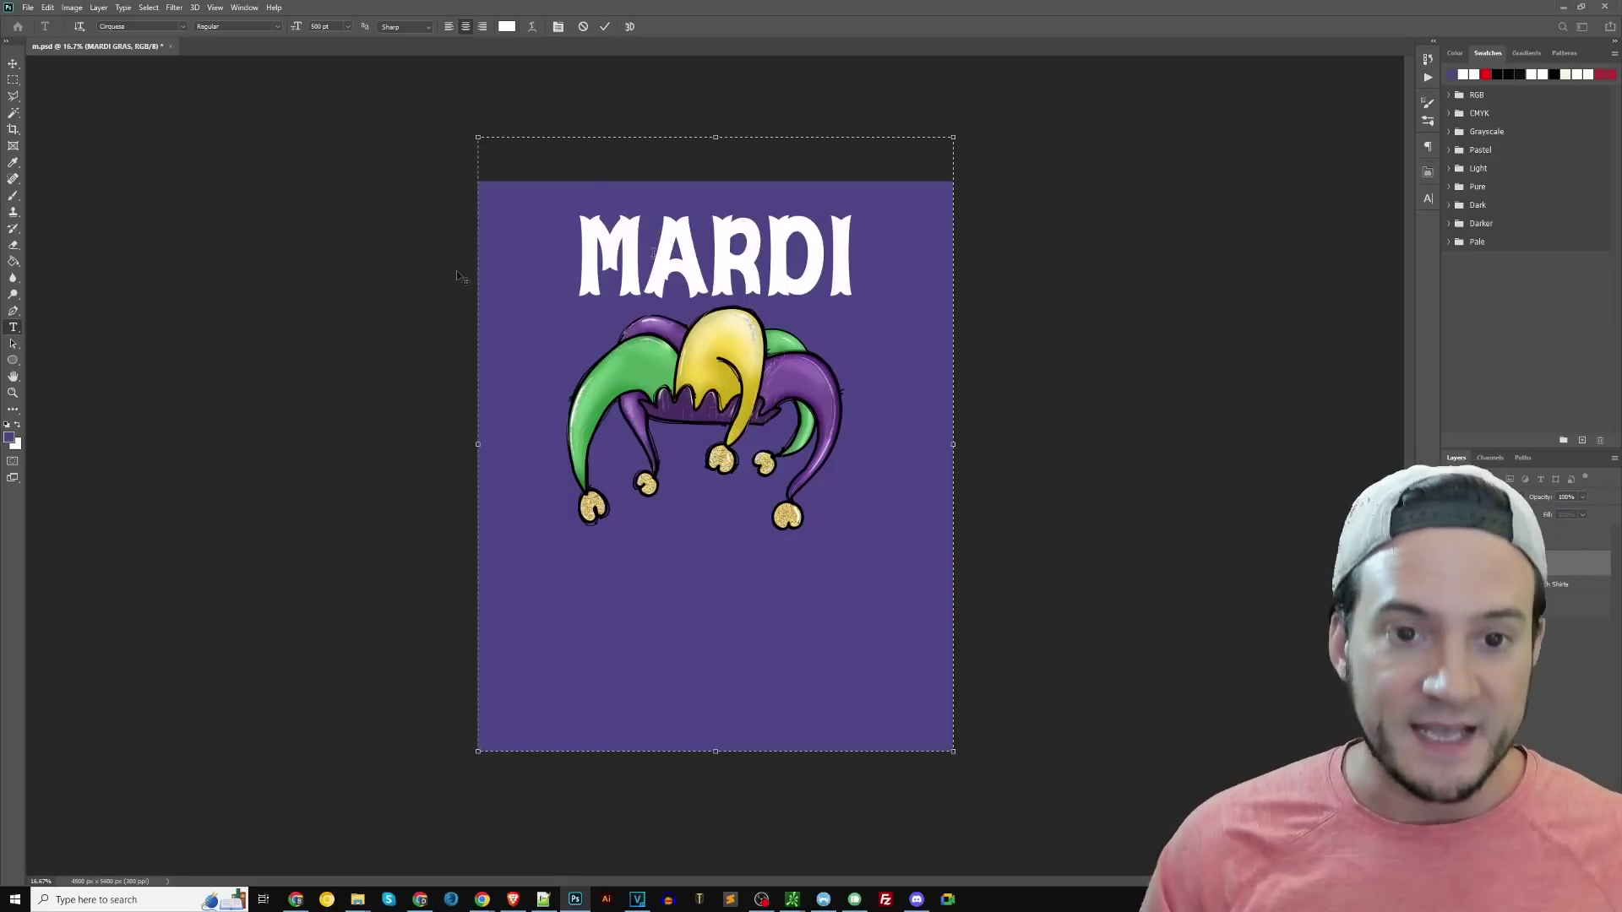
- Set the MARDI text size to 600 pt and move the word up above the jester hat
key(ctrl+a)
drag(316, 26, 157, 15)
text(6)
key(Return)
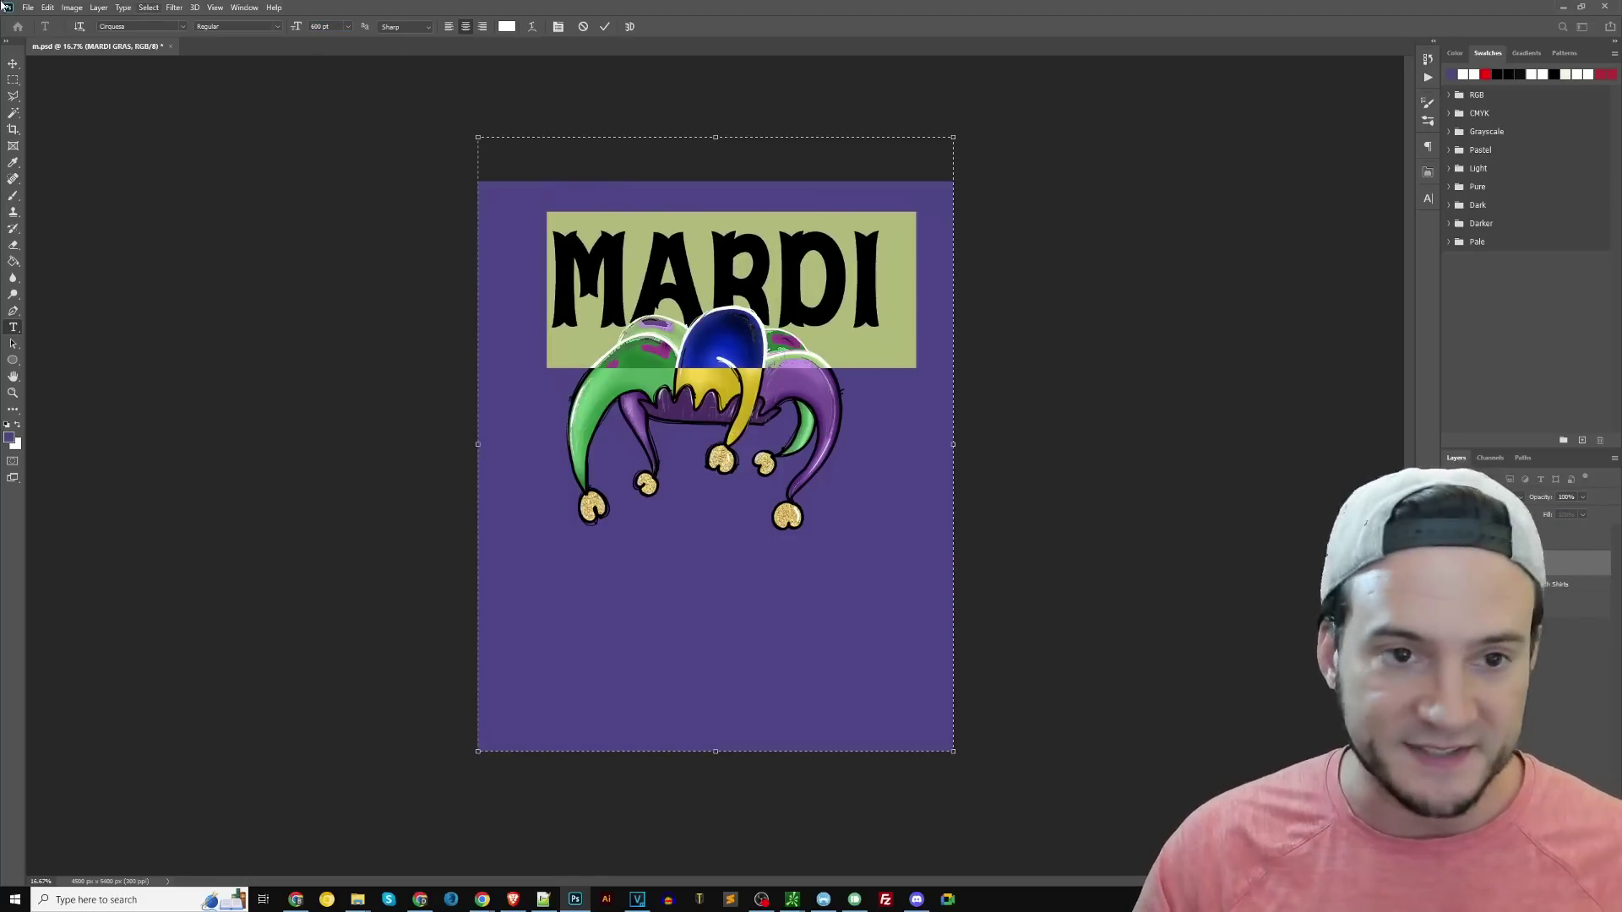
click(13, 65)
drag(743, 241, 744, 211)
- Duplicate the MARDI text layer, change the copy to GRAS and place it directly below the jester hat
right_click(1563, 547)
click(1512, 55)
click(916, 266)
drag(794, 238, 783, 593)
double_click(783, 593)
key(ctrl+a)
text(GRAS)
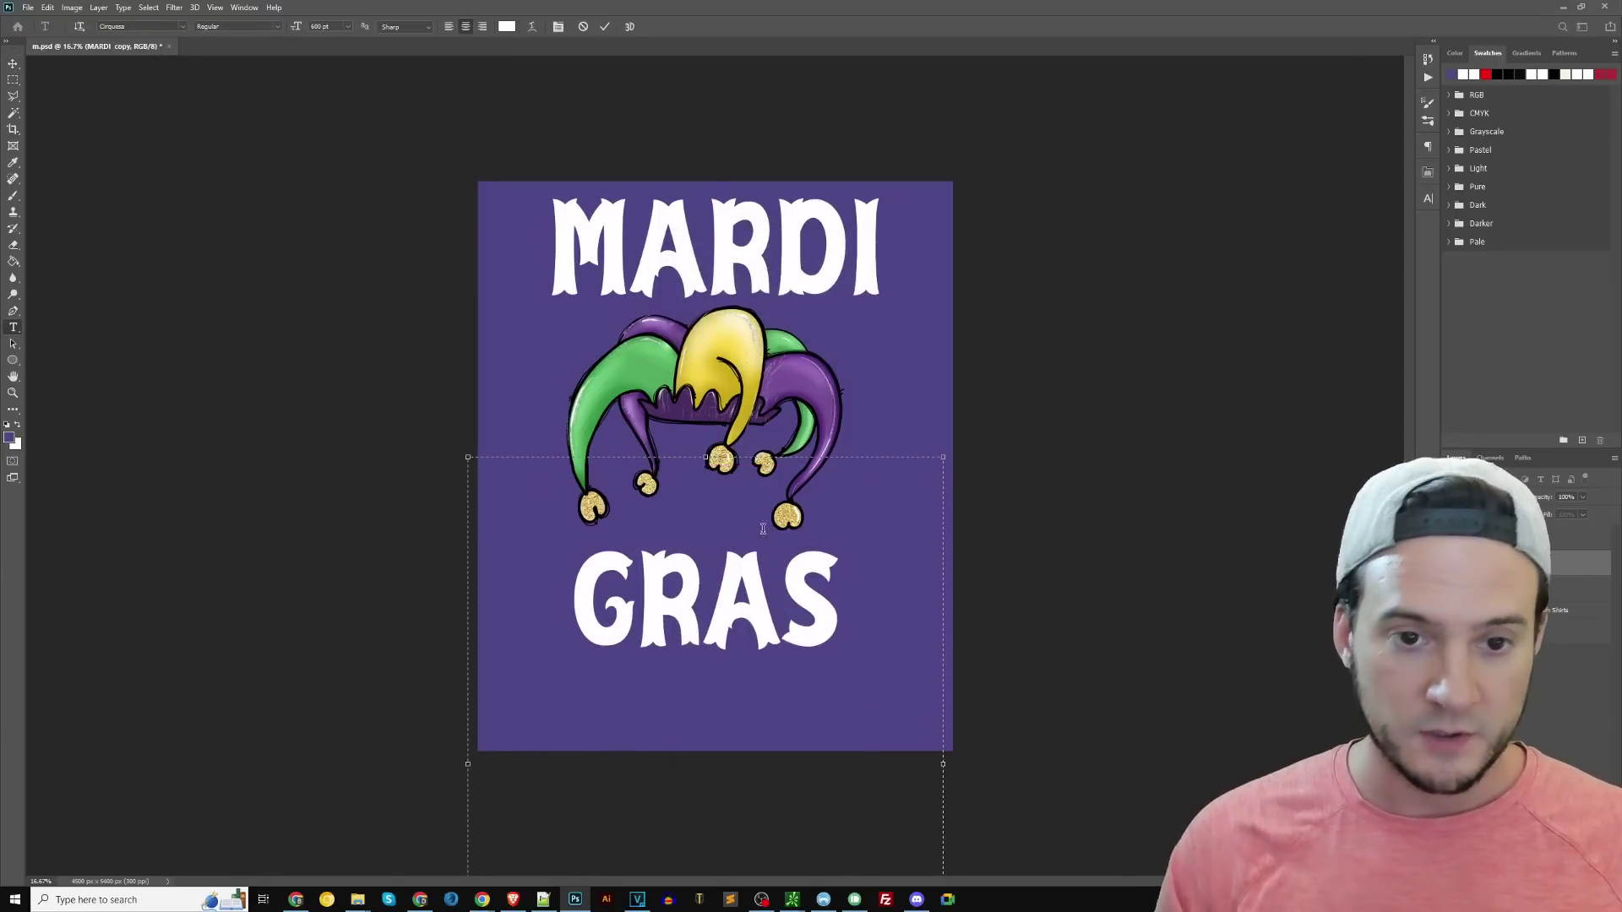
click(13, 64)
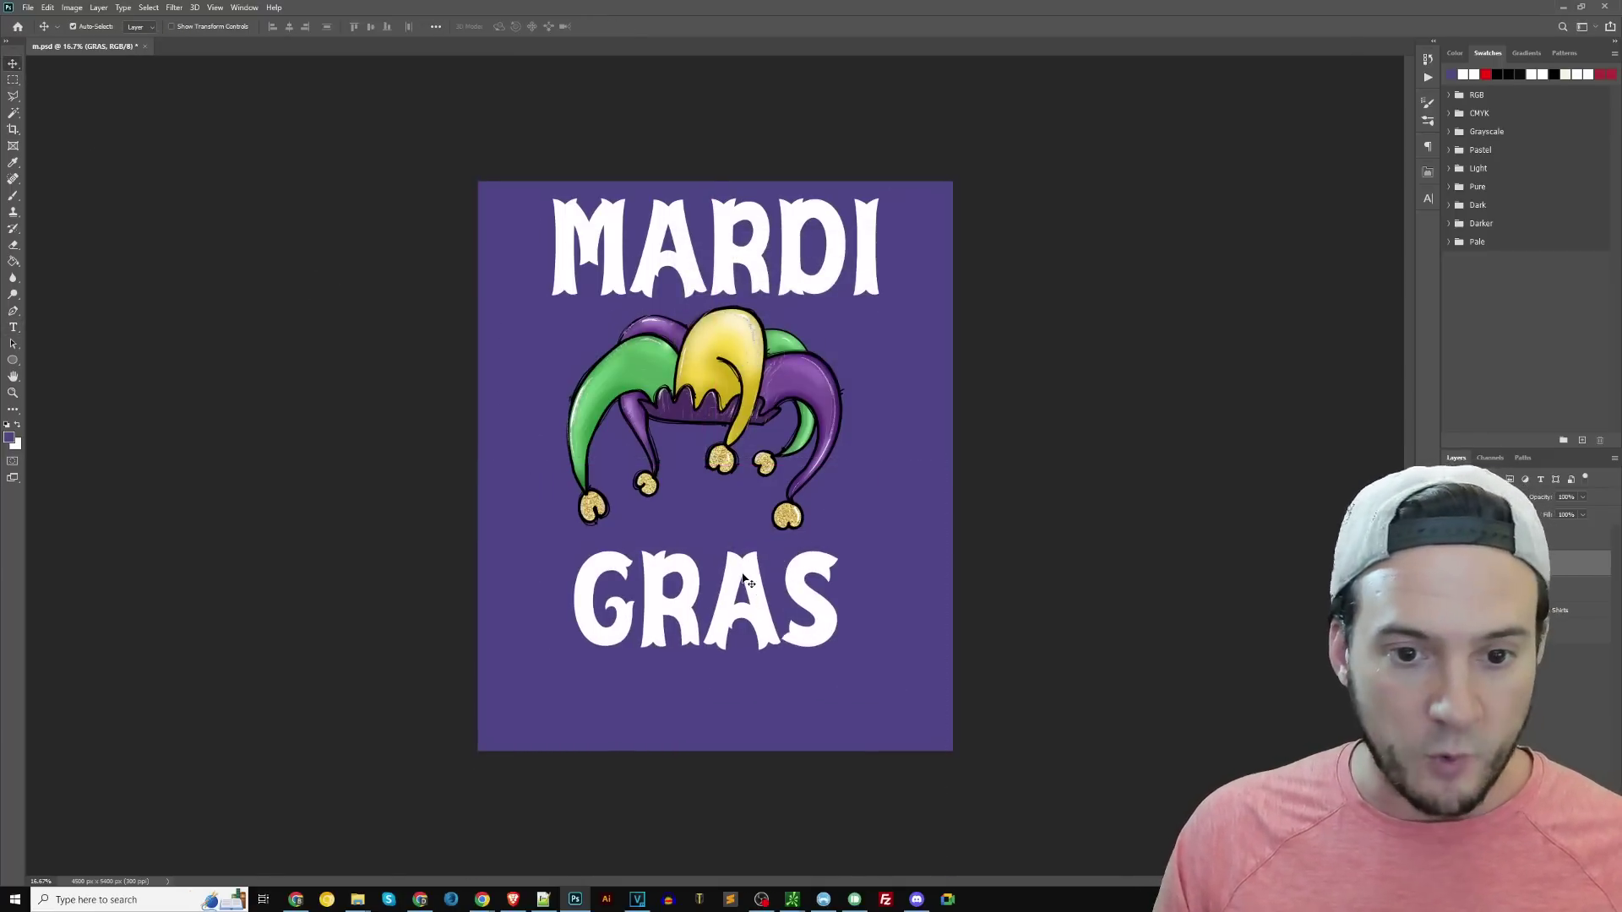
drag(746, 582, 746, 552)
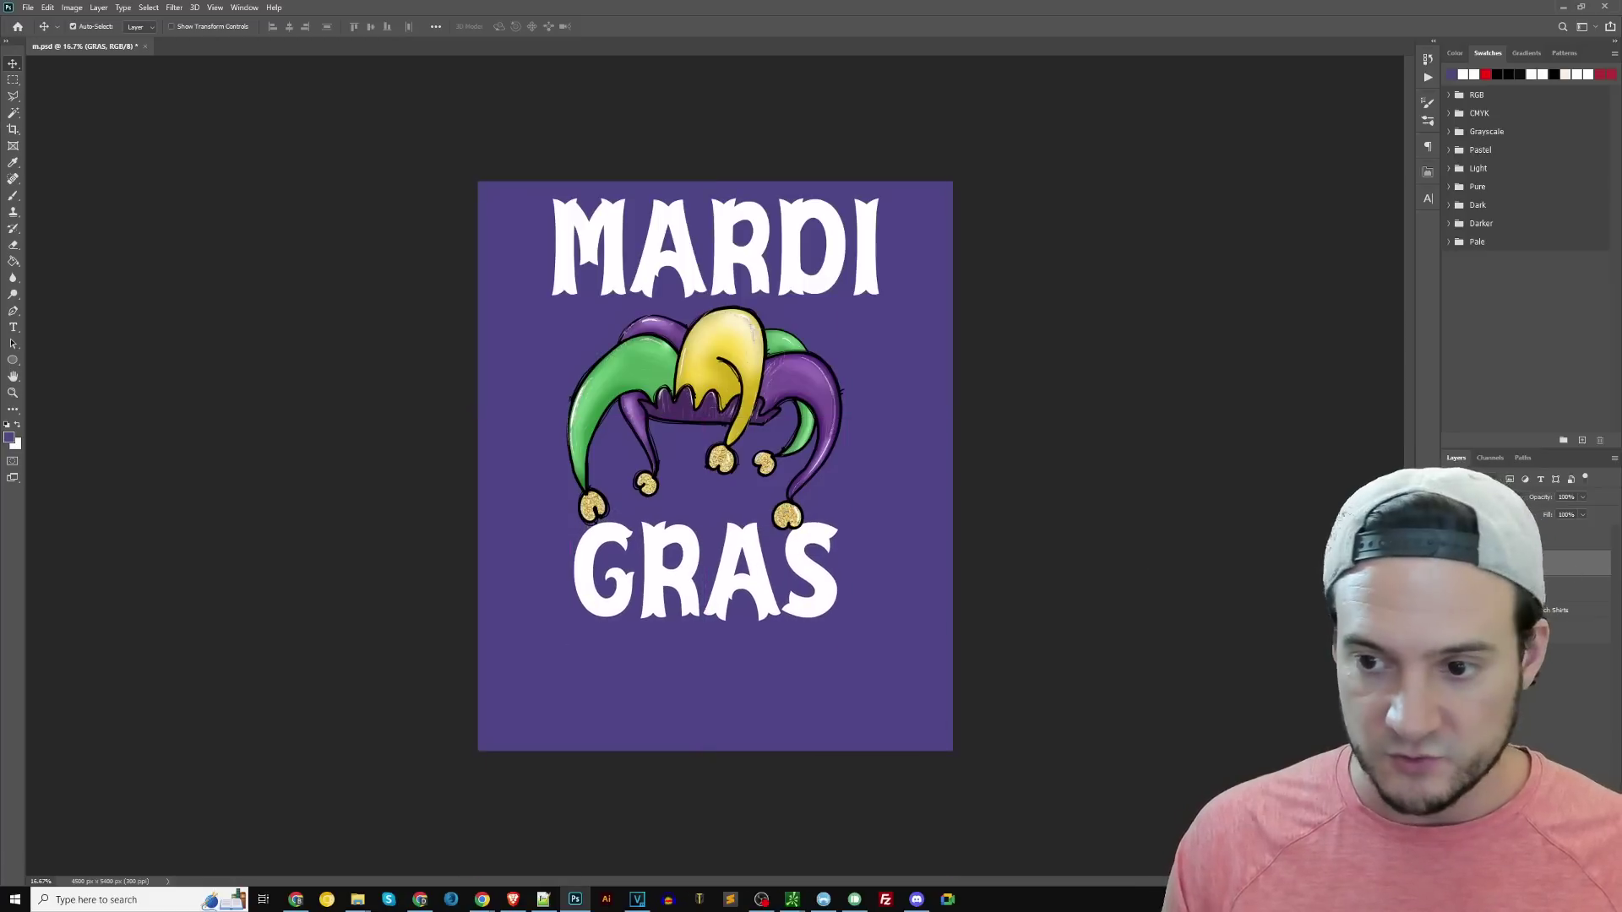
- Duplicate the GRAS text layer, move the copy beneath it and change its text to 2023
right_click(1573, 563)
click(1523, 62)
click(924, 265)
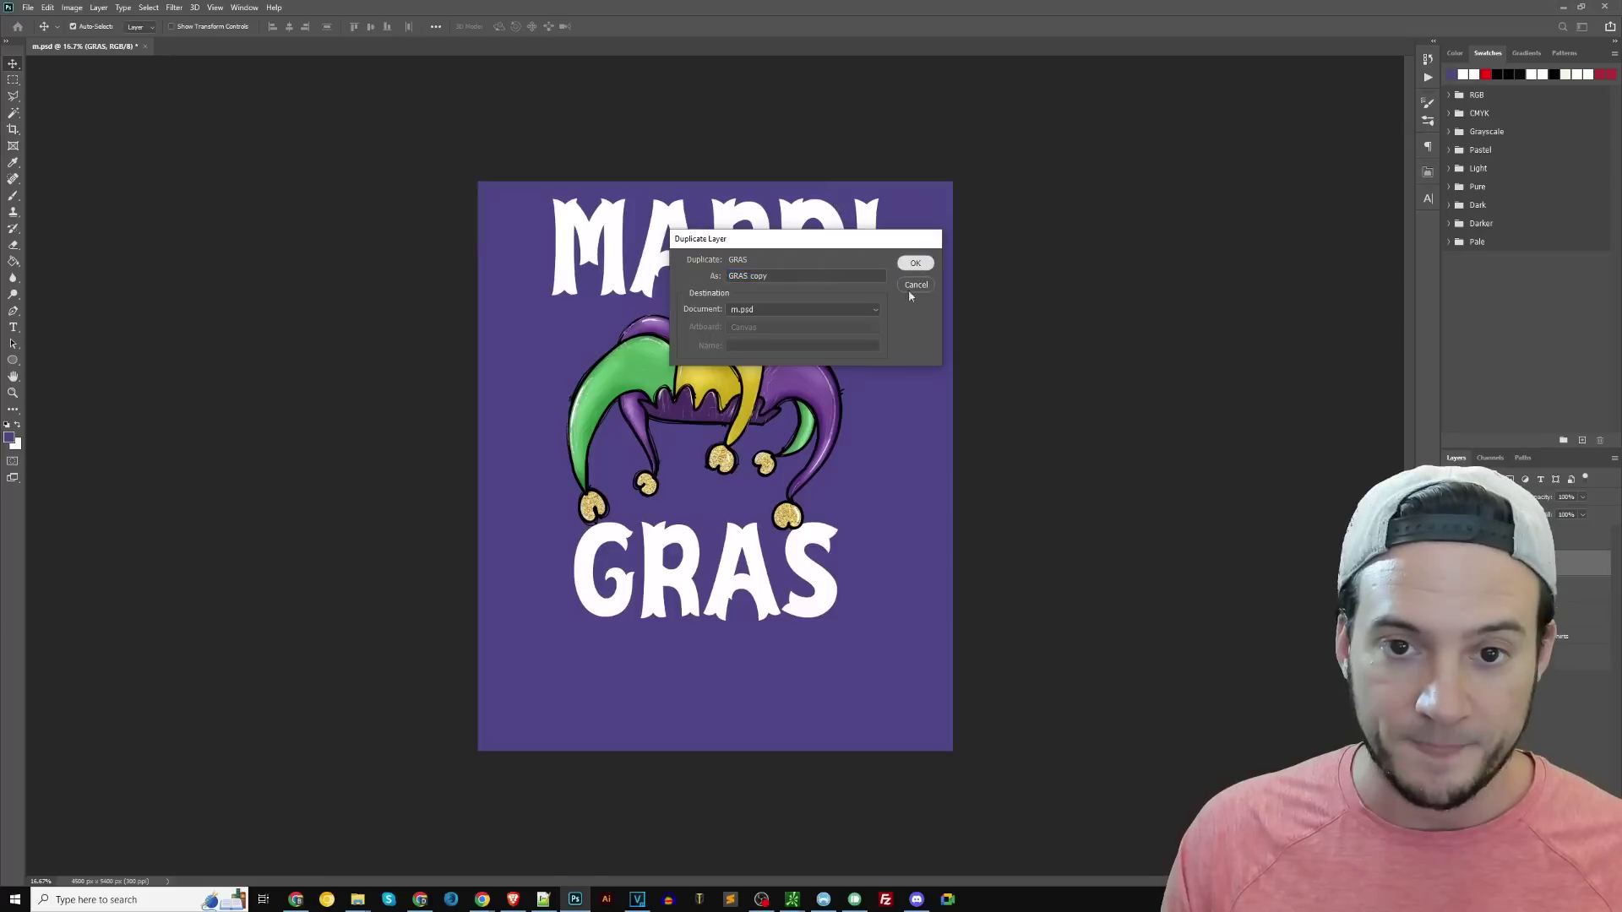
click(916, 263)
drag(726, 558, 726, 669)
double_click(725, 655)
text(2023)
click(13, 64)
- Fine-tune the positions of 2023, GRAS, MARDI and the jester hat to centre and evenly space the stack
drag(733, 664, 748, 664)
drag(780, 582, 790, 591)
drag(758, 253, 763, 249)
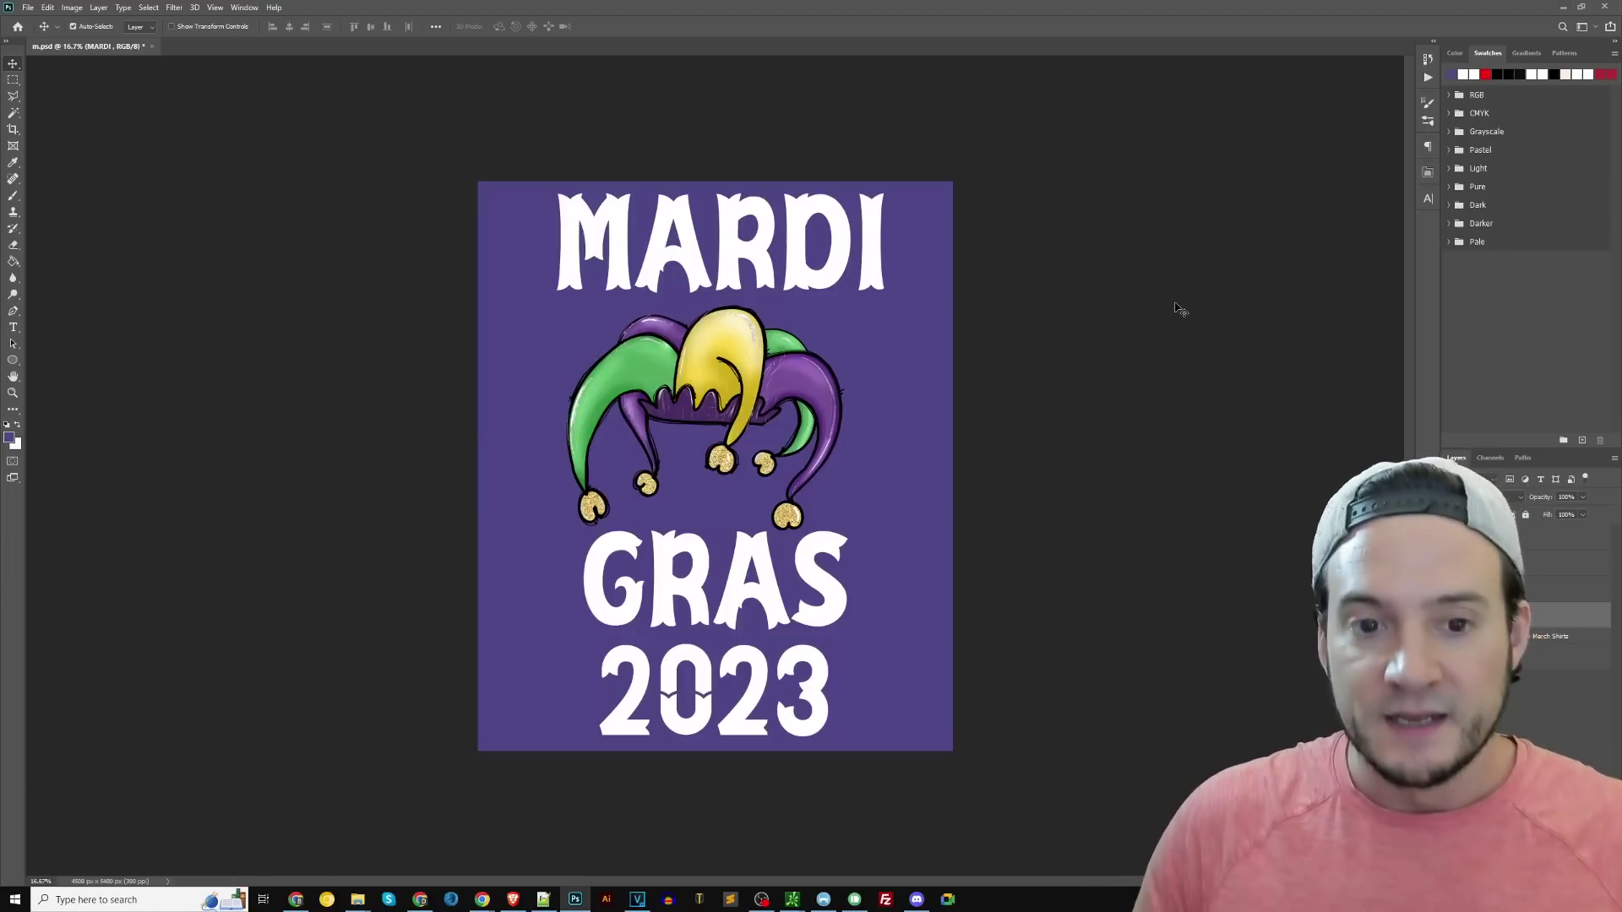
drag(753, 351, 749, 346)
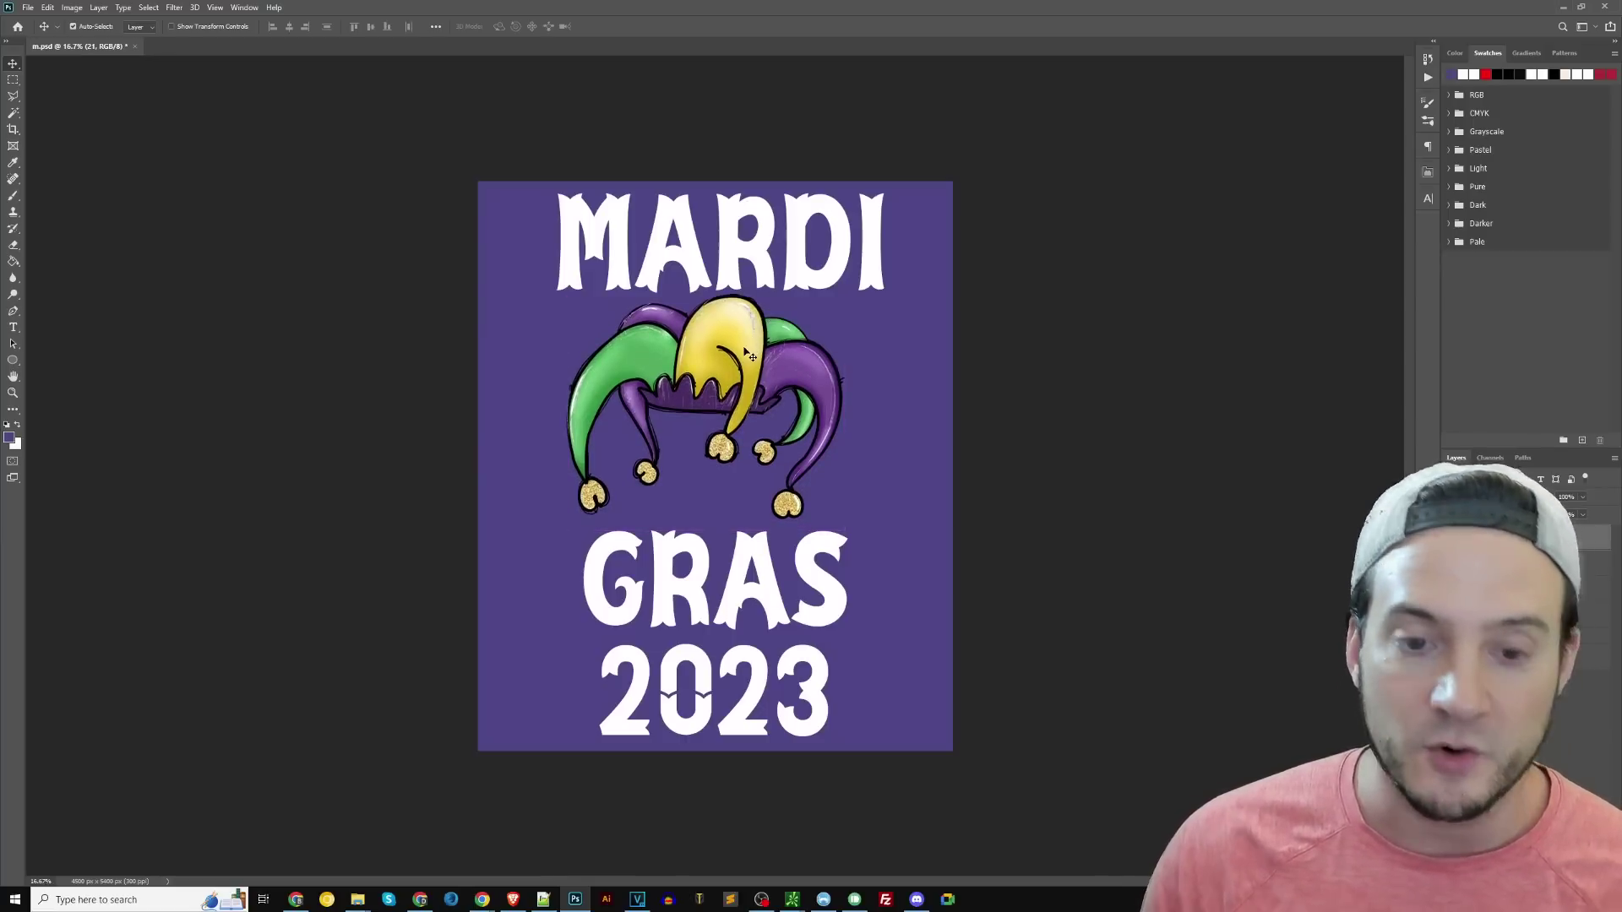
key(Down)
key(Down)
key(Down)
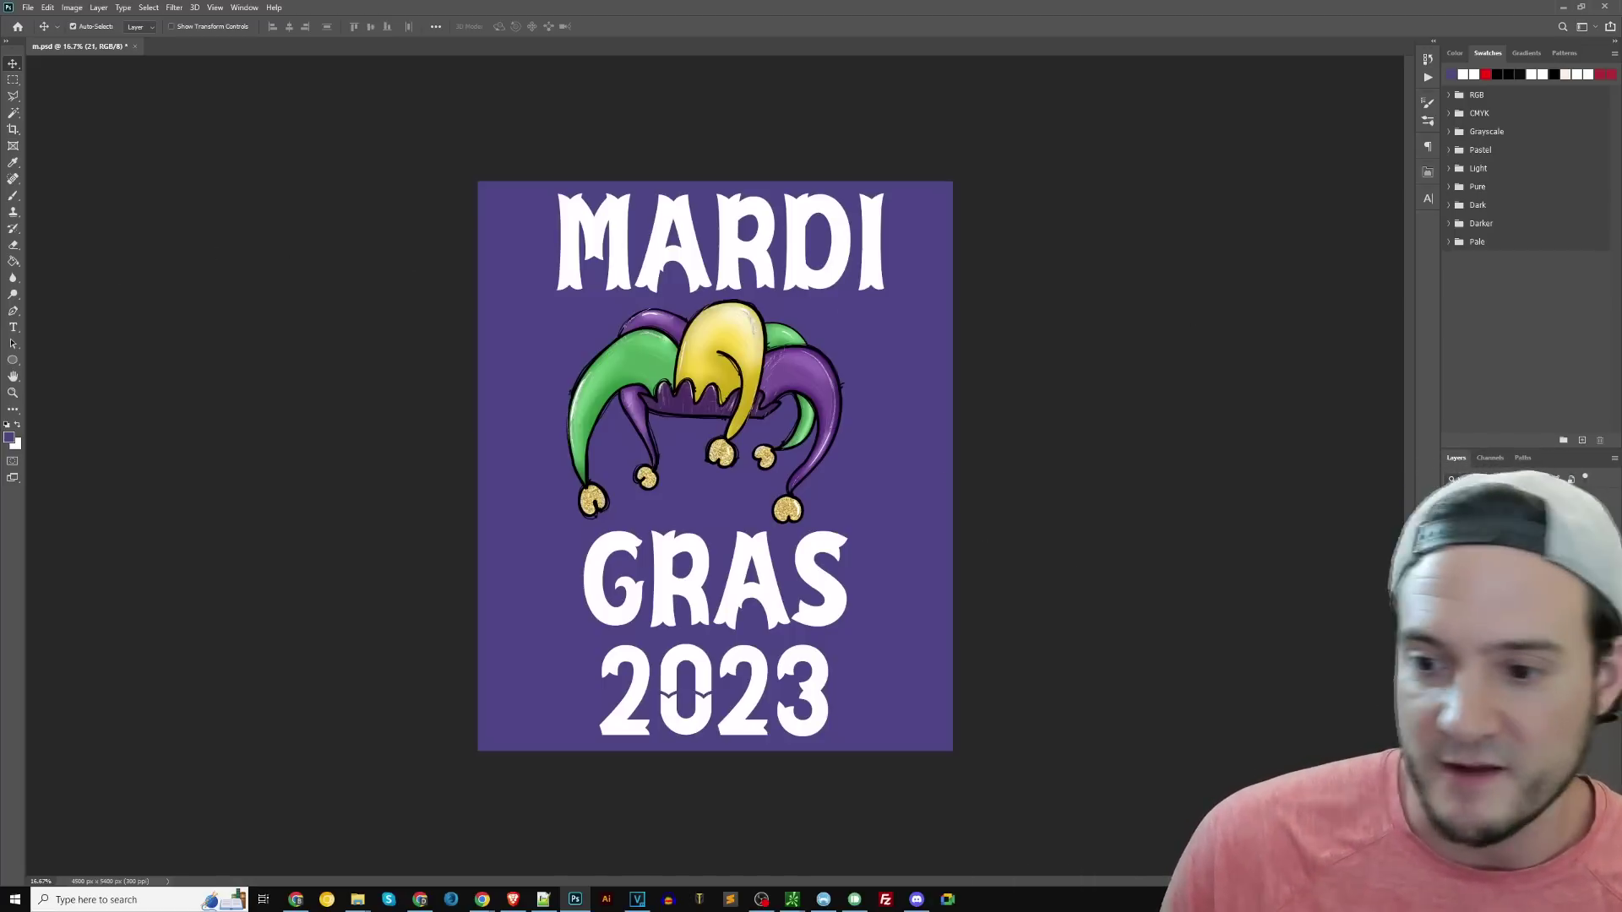
- Add a Drop Shadow layer style to the MARDI text and set its opacity to about 48%
right_click(1521, 558)
click(1519, 54)
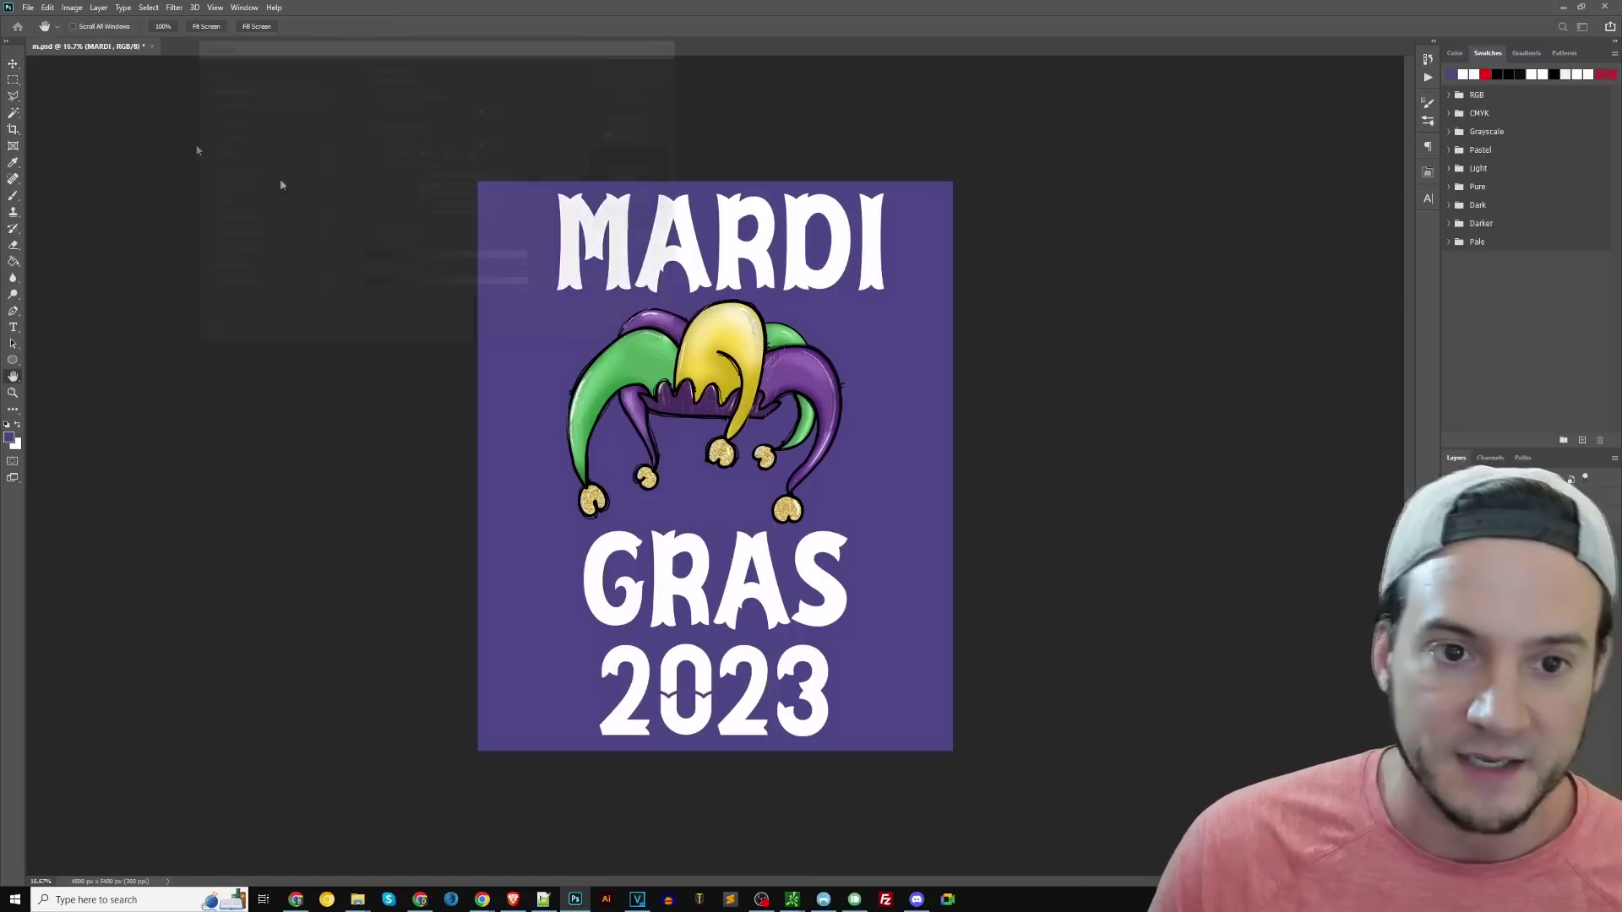
click(284, 287)
drag(422, 42, 1226, 123)
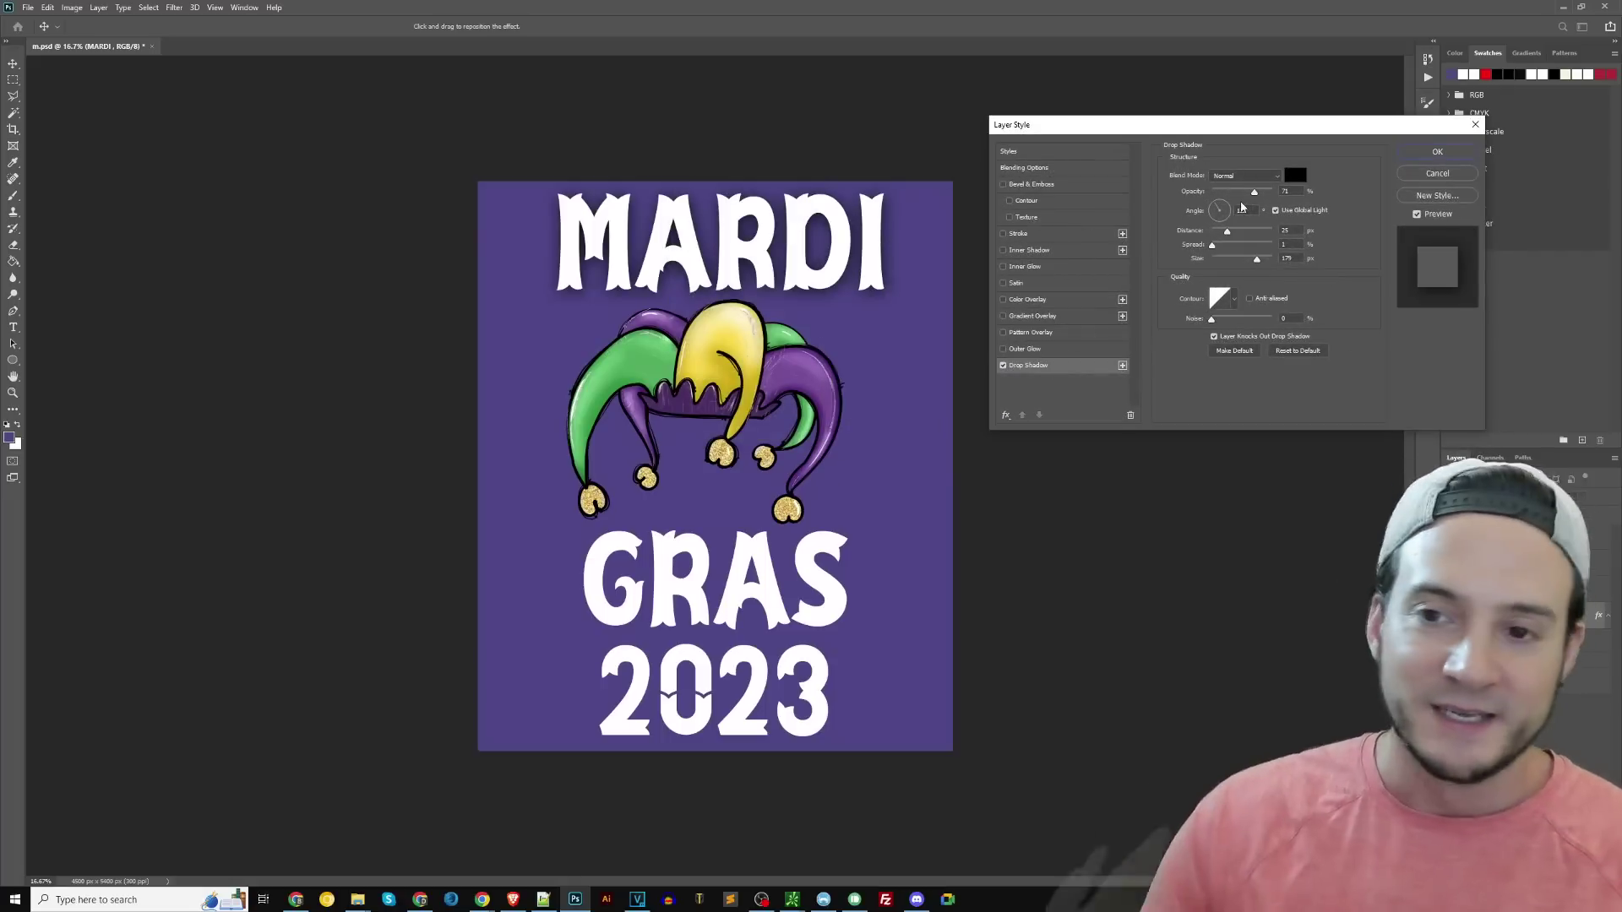
click(1210, 194)
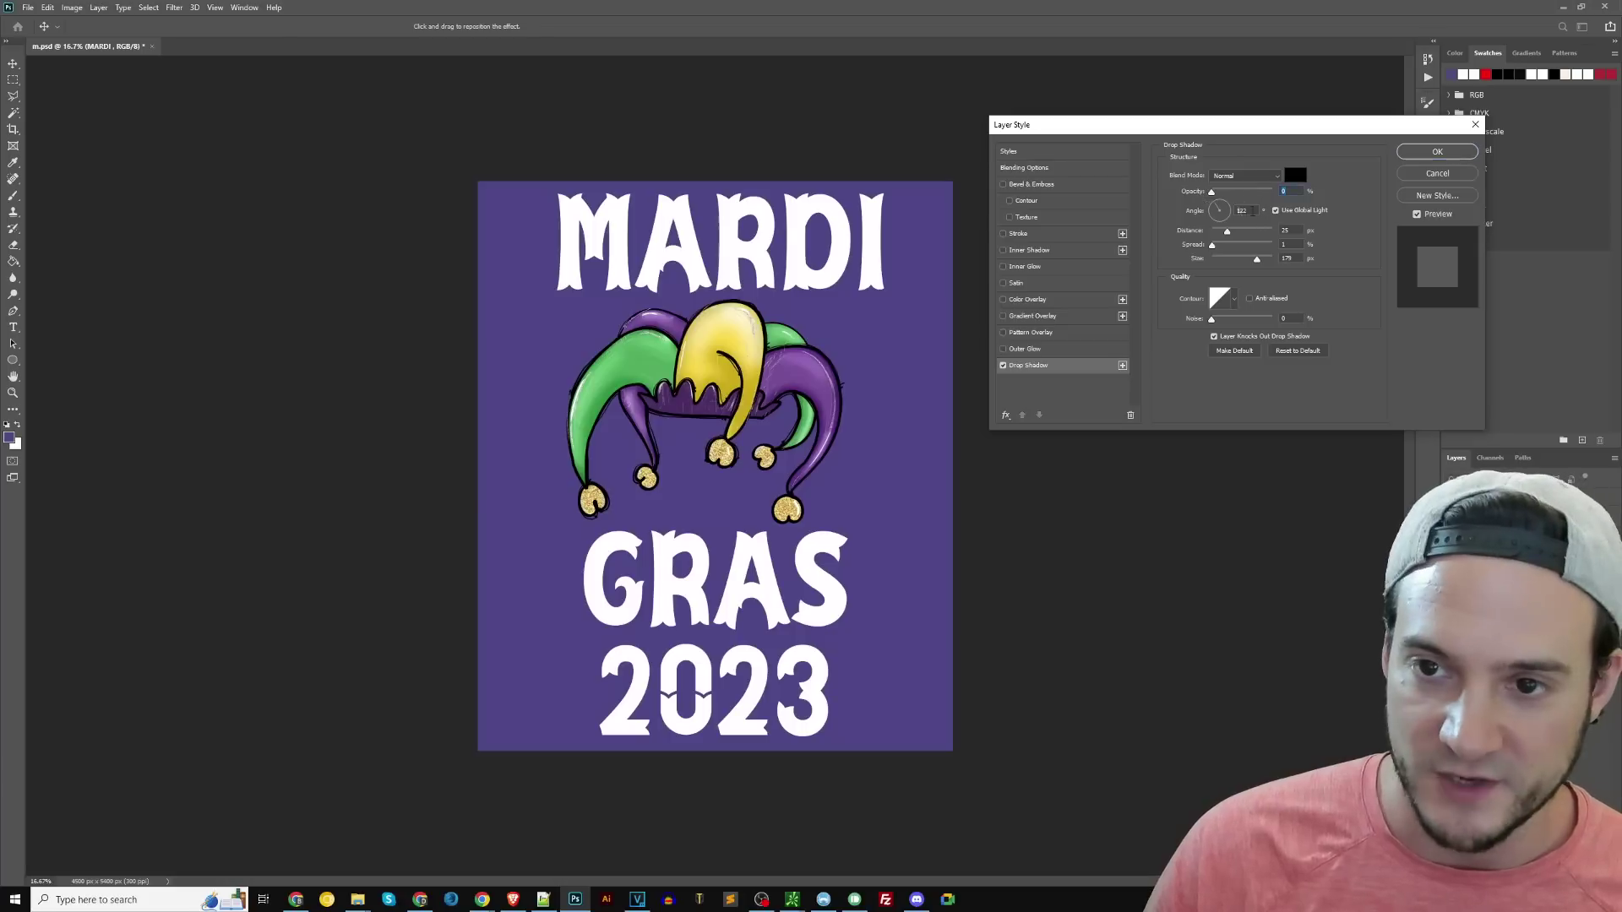
drag(1213, 192, 1240, 194)
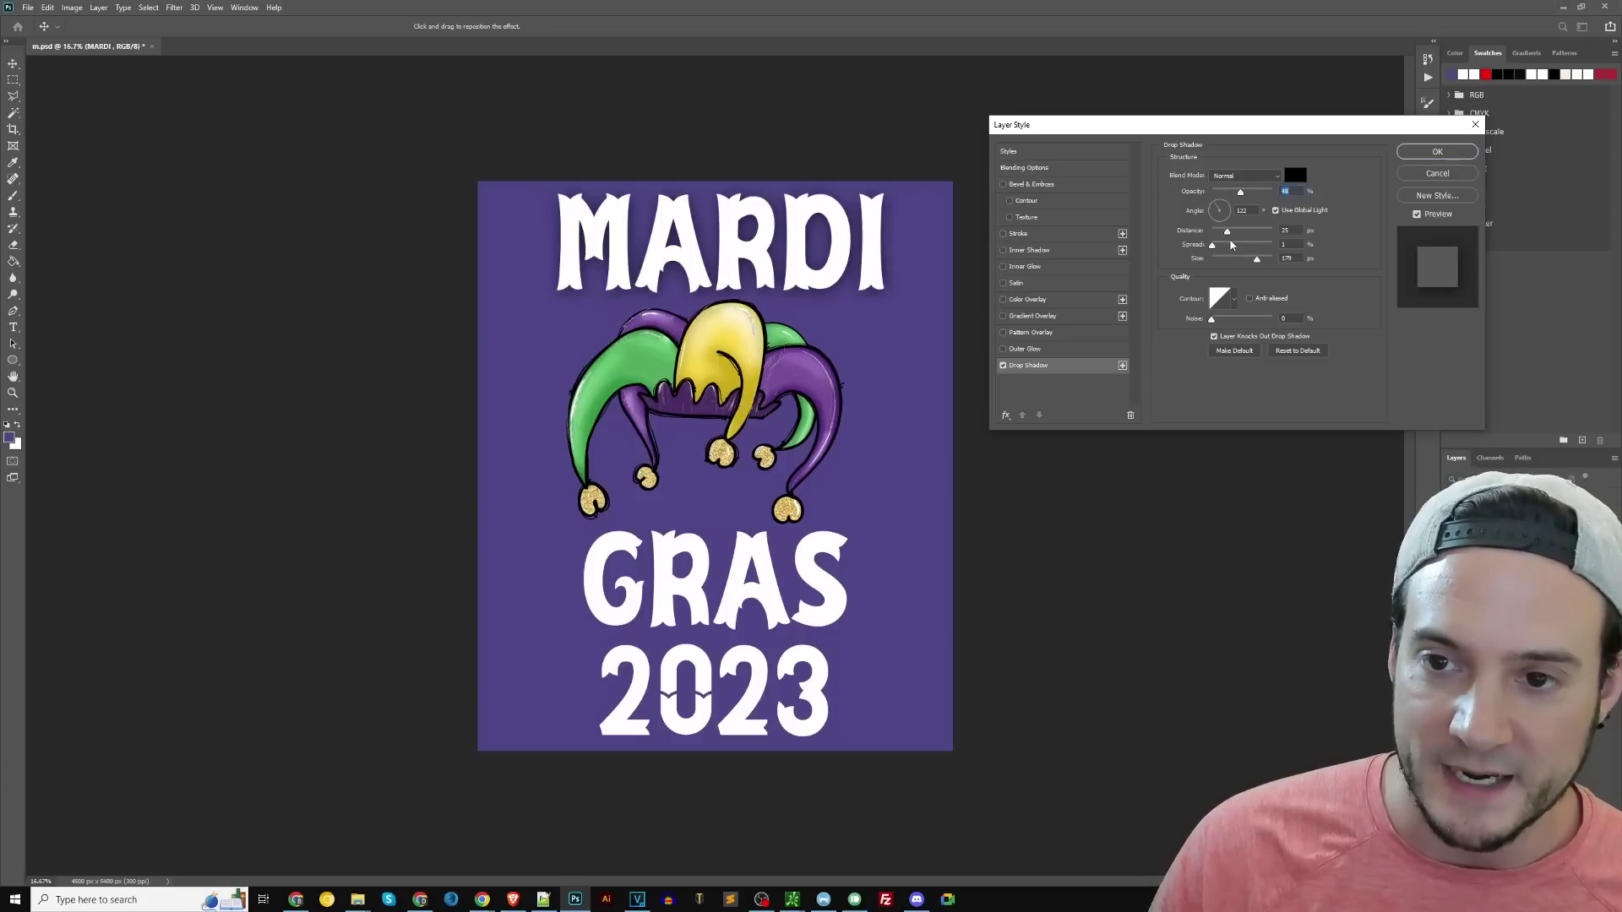
- Make MARDI's drop shadow hard-edged with size 0, spread 0 and a 90° angle, increase its distance, and apply it
mouse_move(1257, 258)
mouse_down()
mouse_move(1185, 260)
mouse_move(1248, 232)
mouse_up()
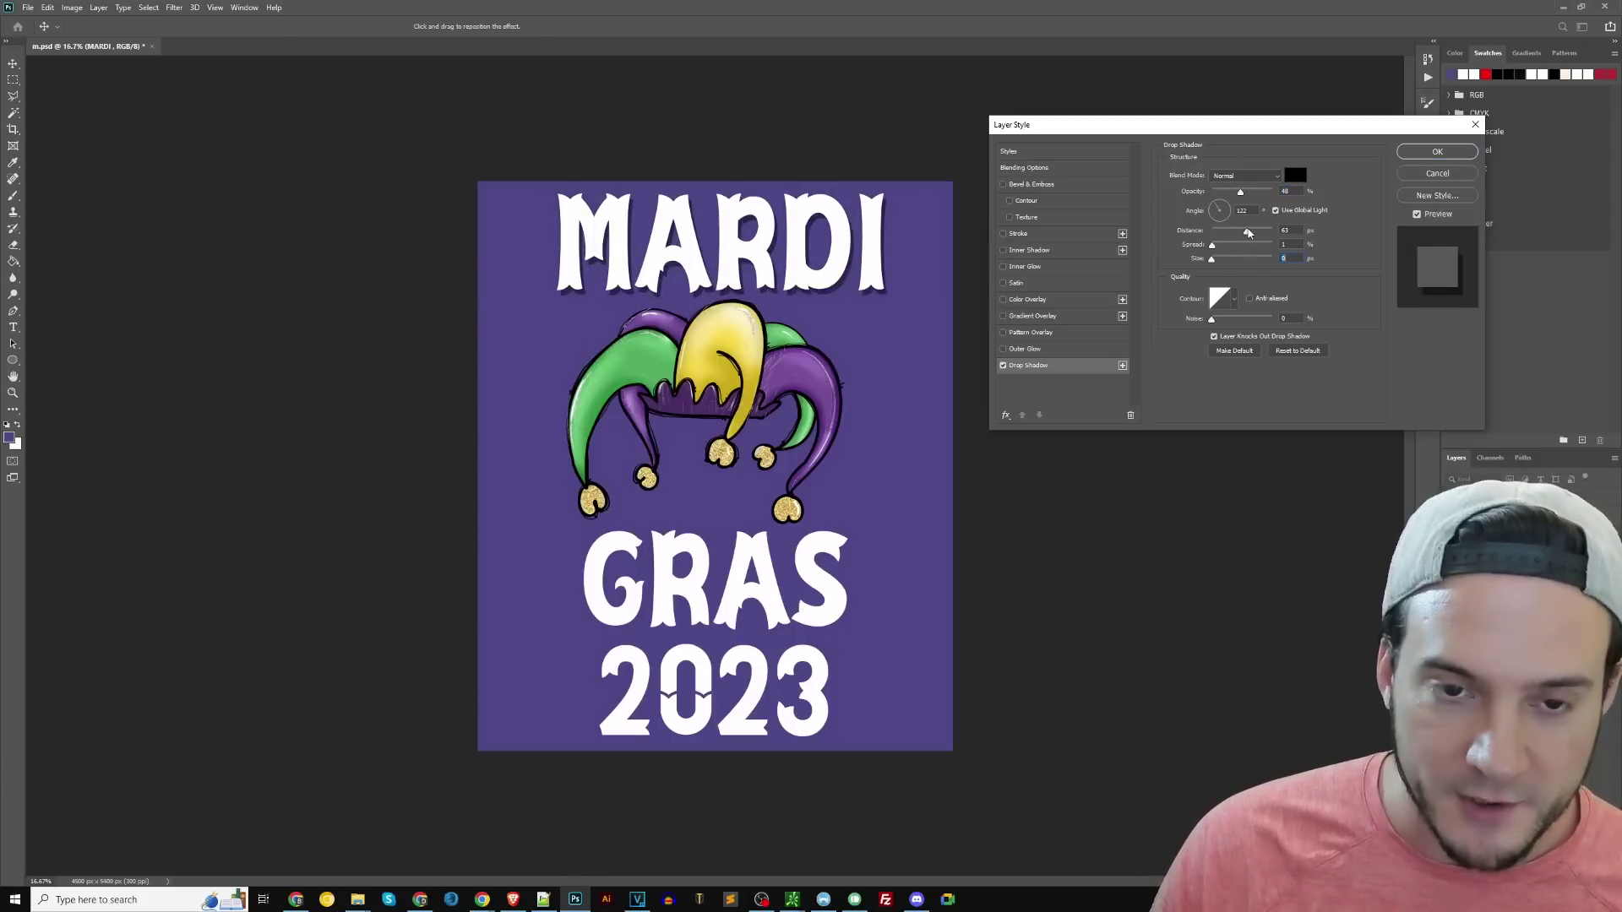
text(90)
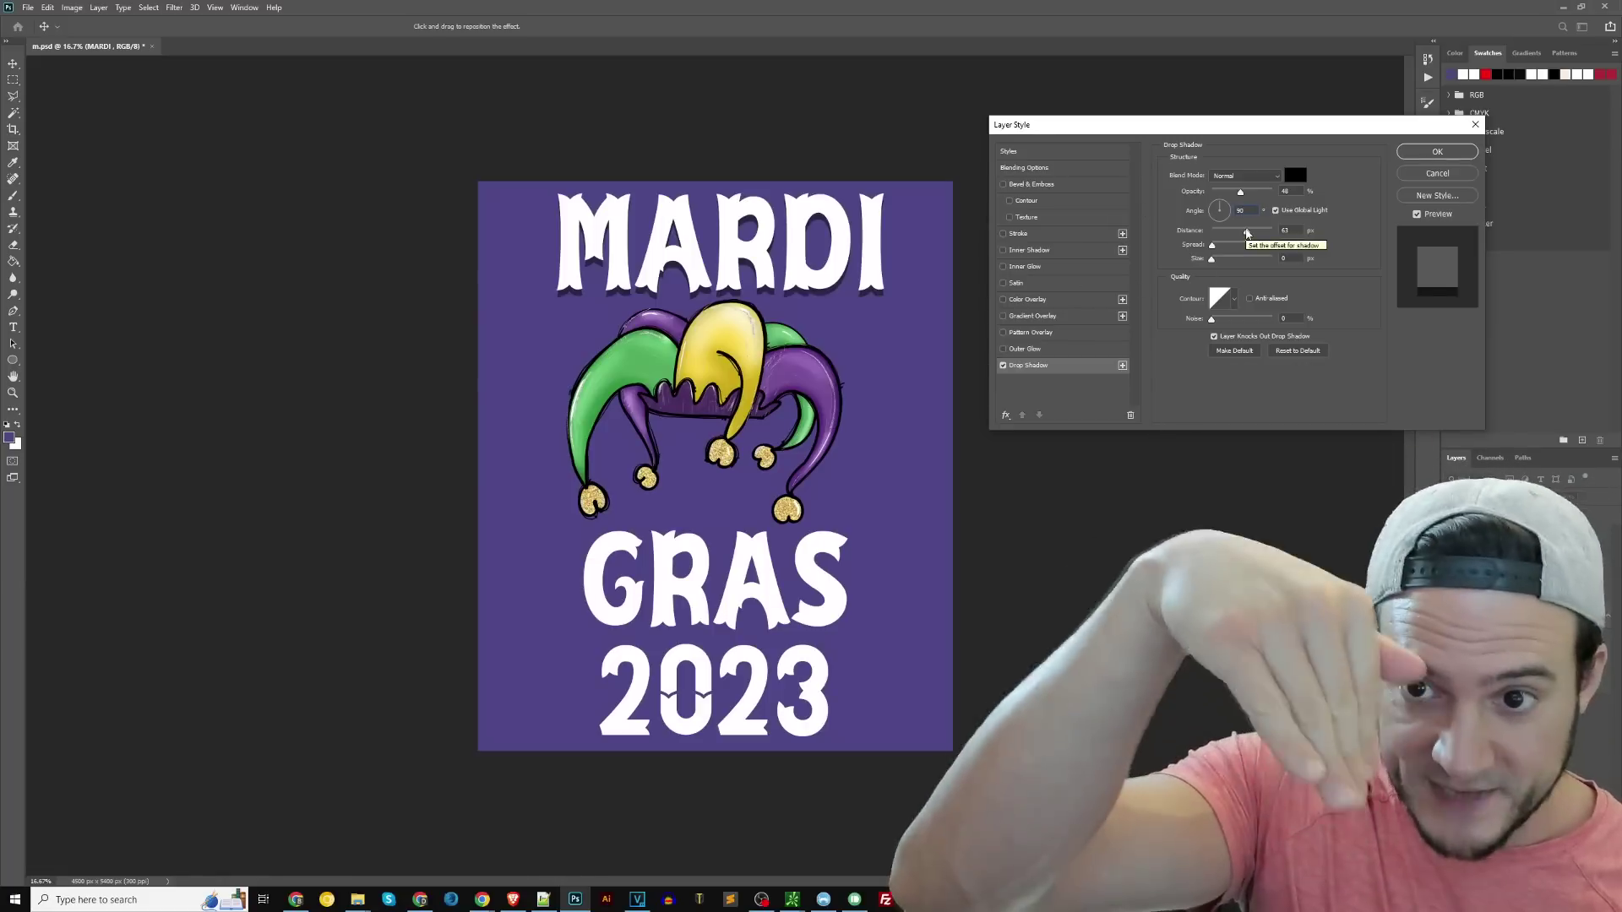
click(1215, 245)
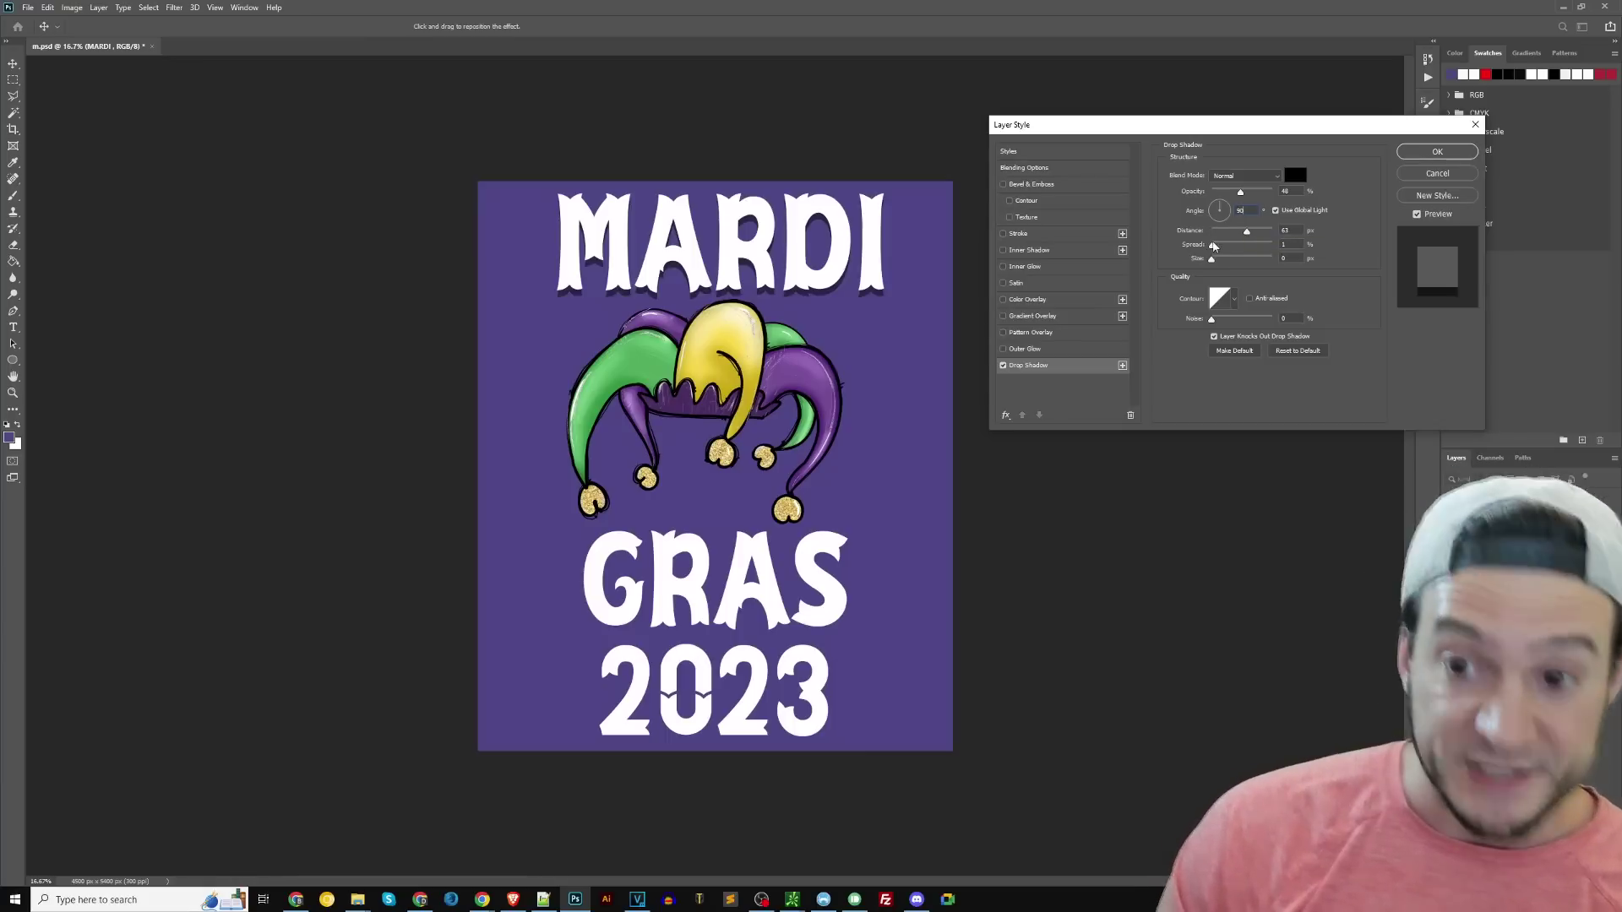
drag(1204, 252, 1246, 229)
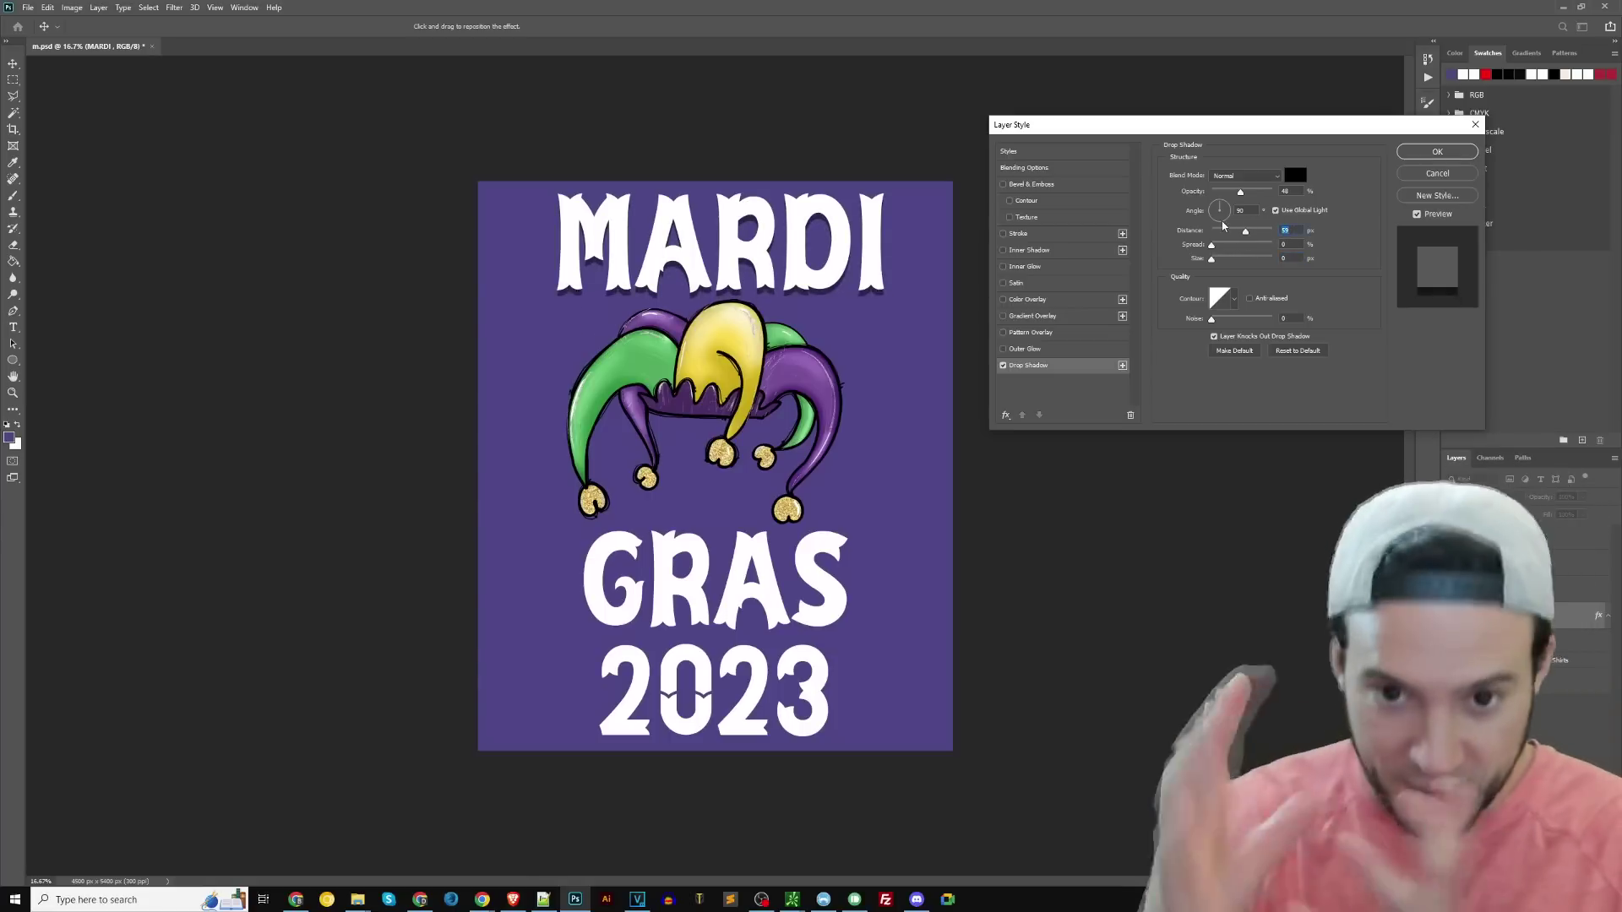
click(1420, 156)
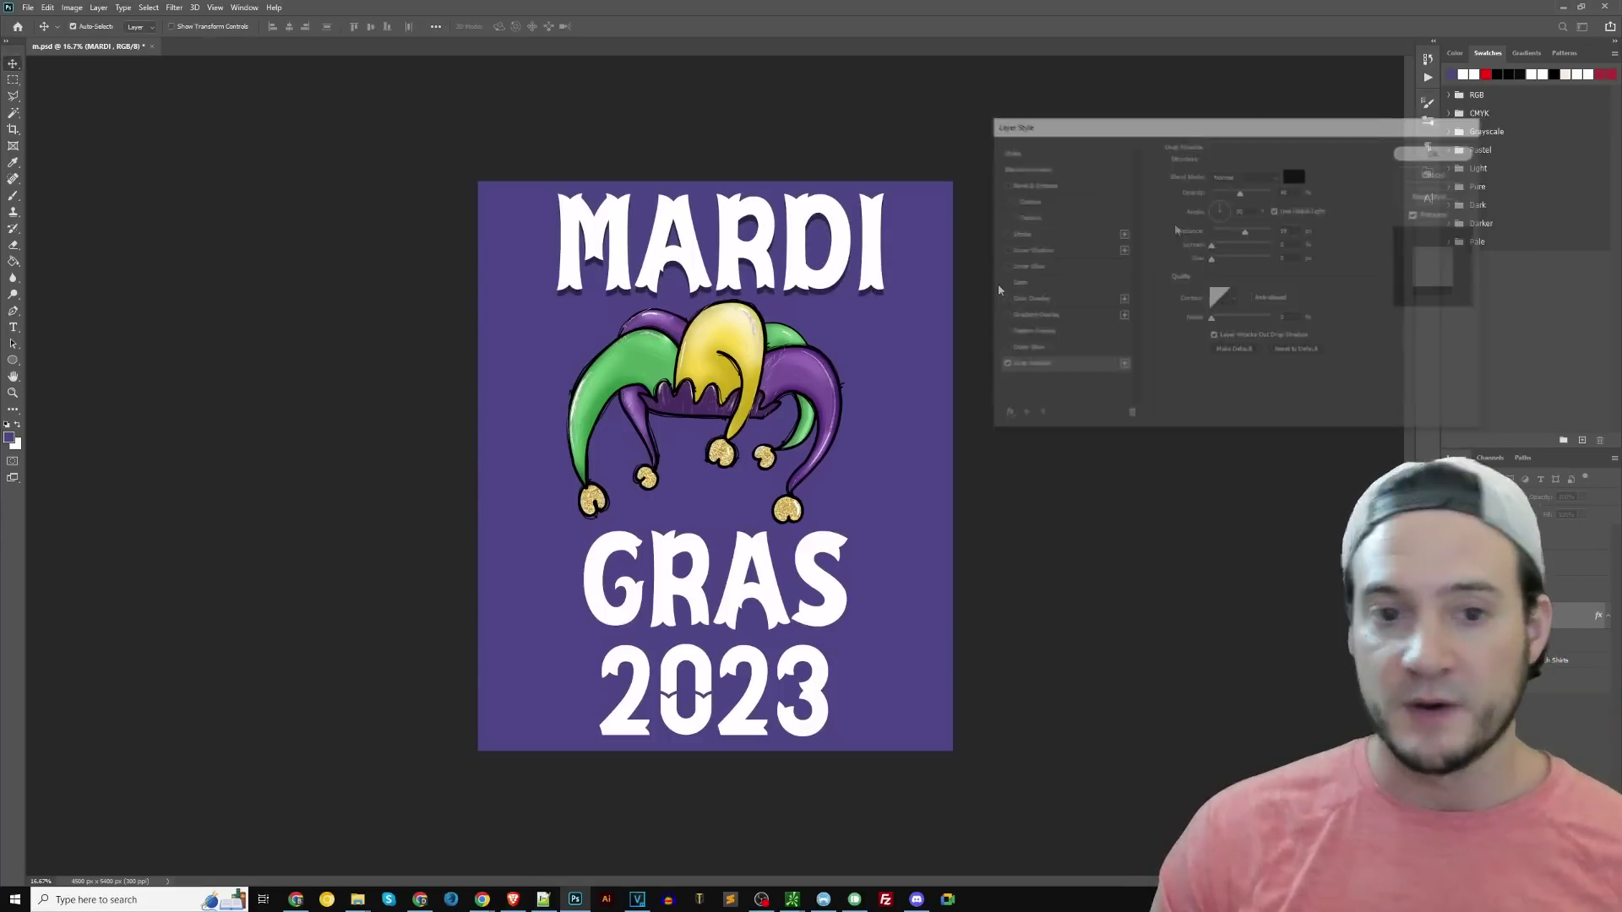
- Copy the MARDI drop shadow layer style and paste it onto the GRAS and 2023 text layers
double_click(774, 264)
click(13, 64)
double_click(718, 567)
click(13, 63)
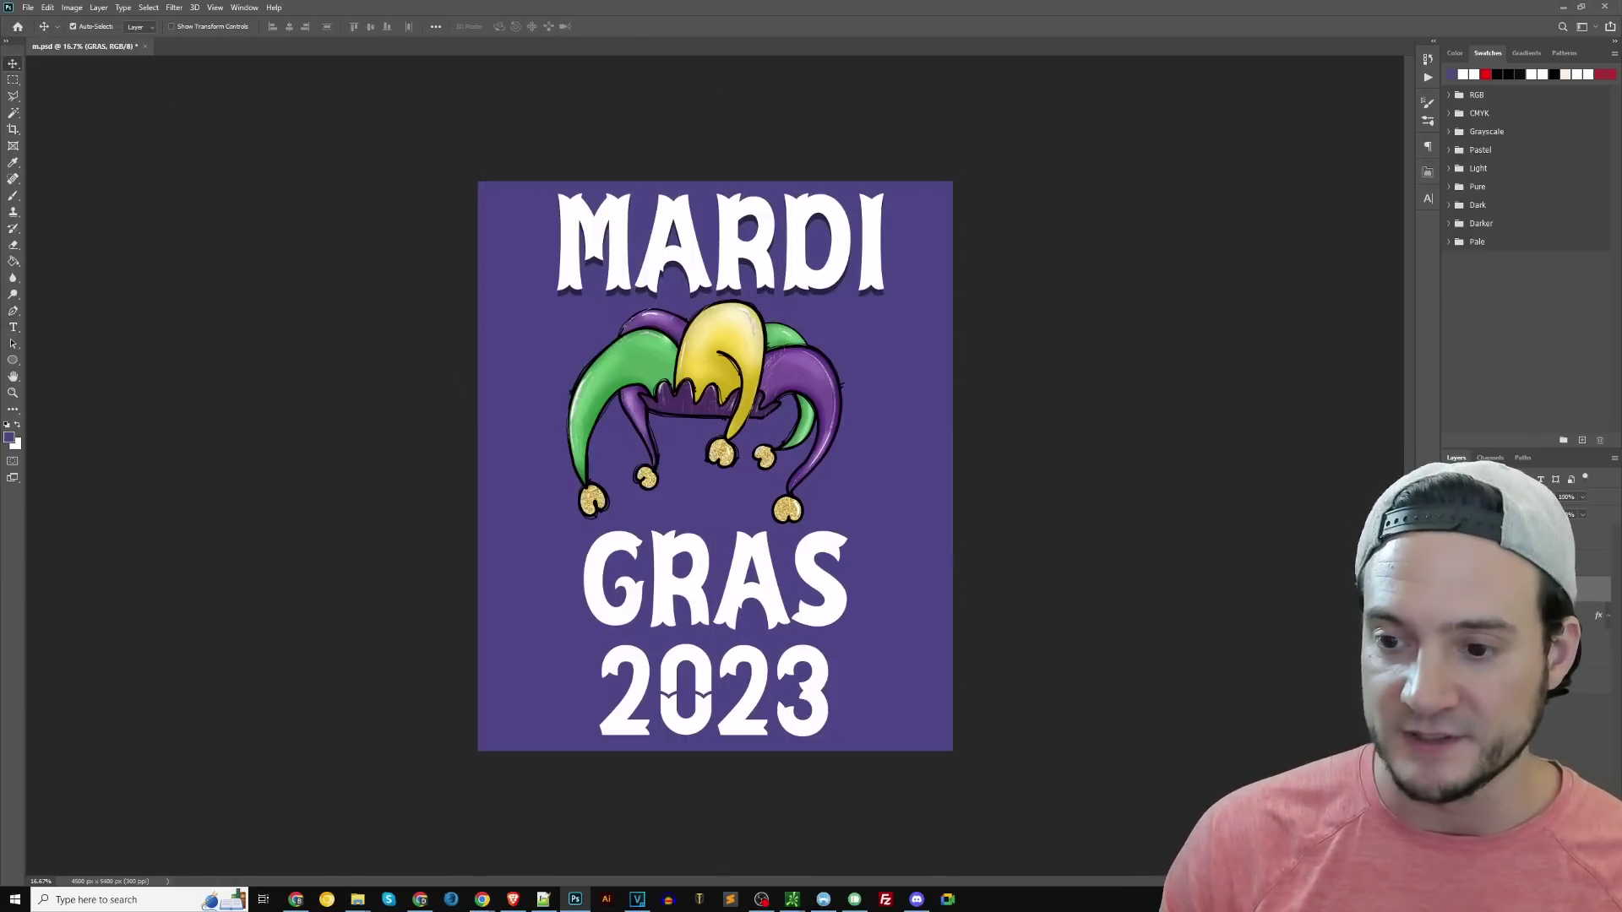
right_click(1527, 606)
click(1498, 457)
right_click(1521, 544)
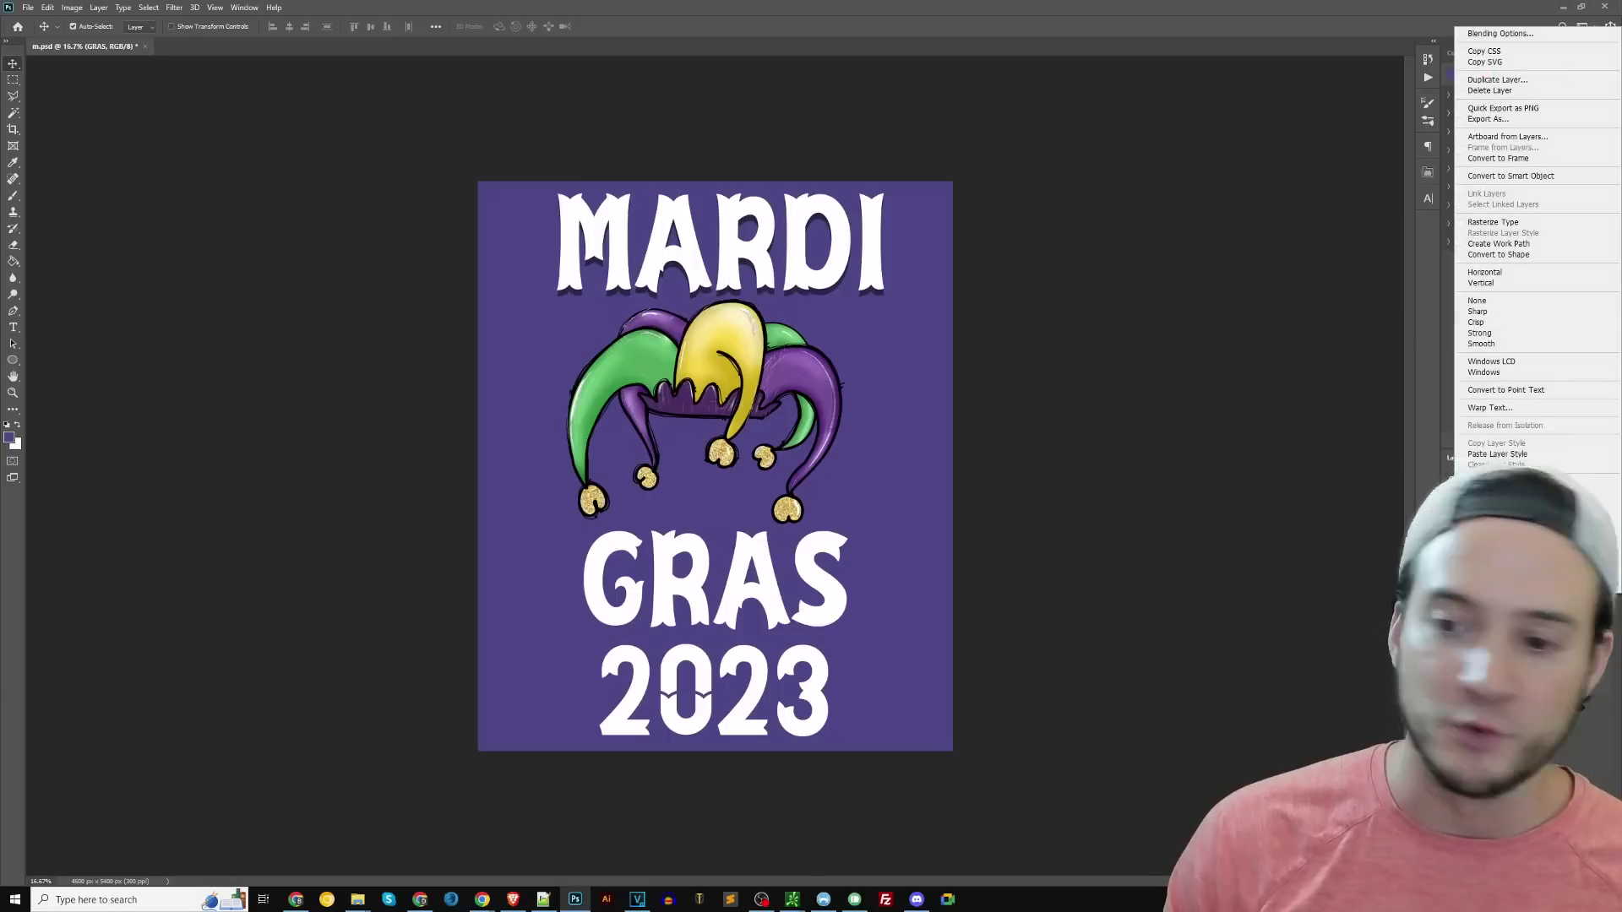
click(1497, 454)
right_click(1502, 563)
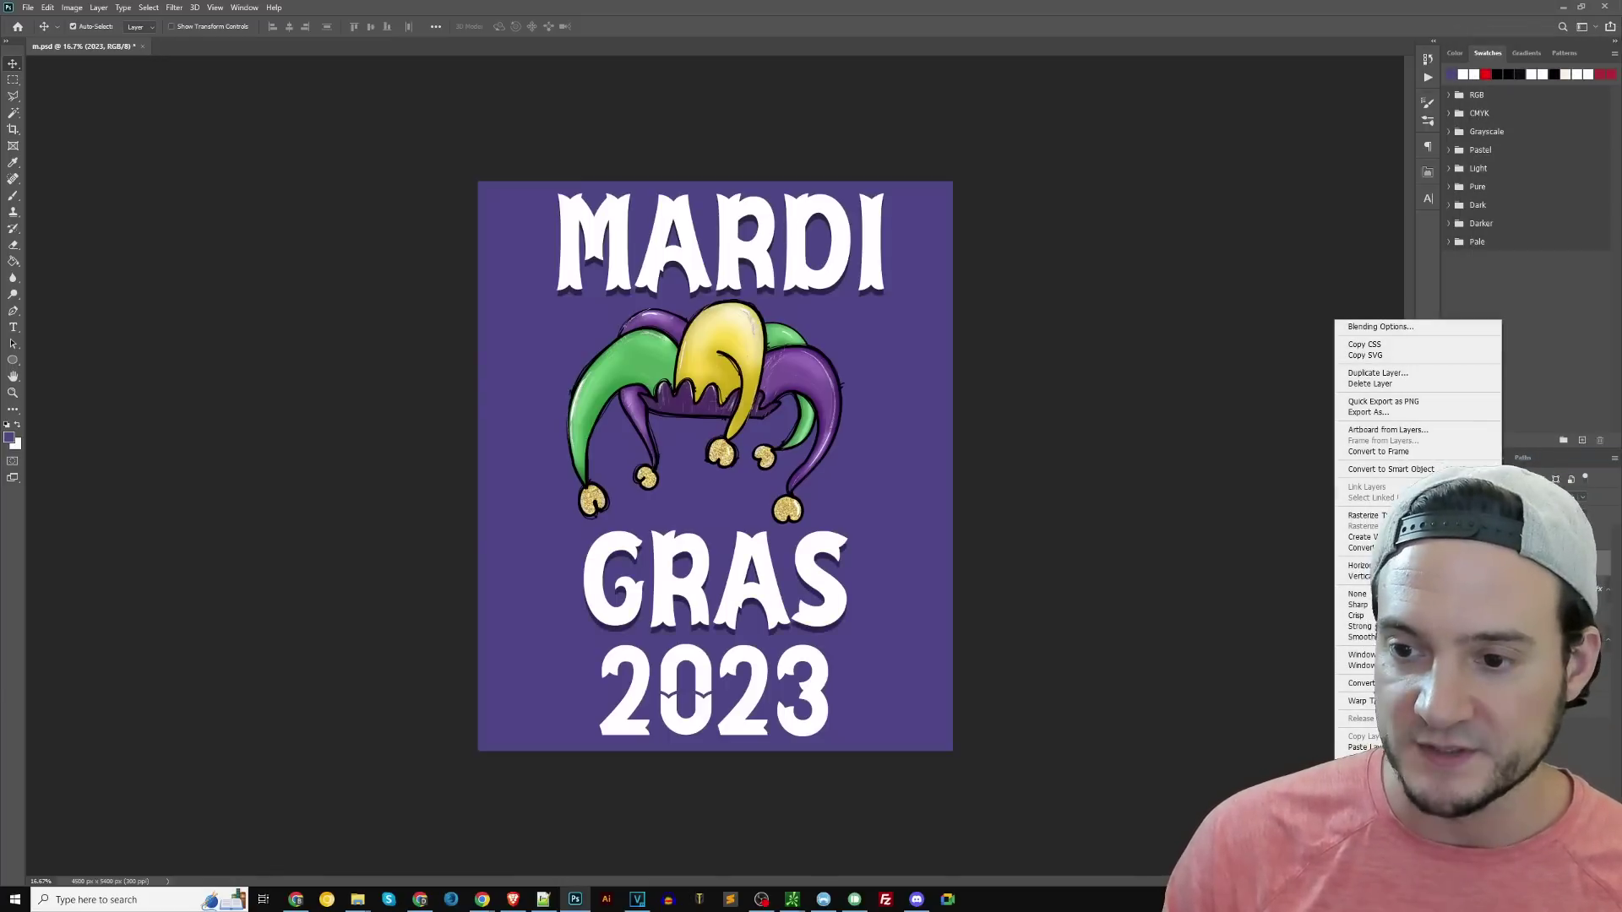
click(1436, 747)
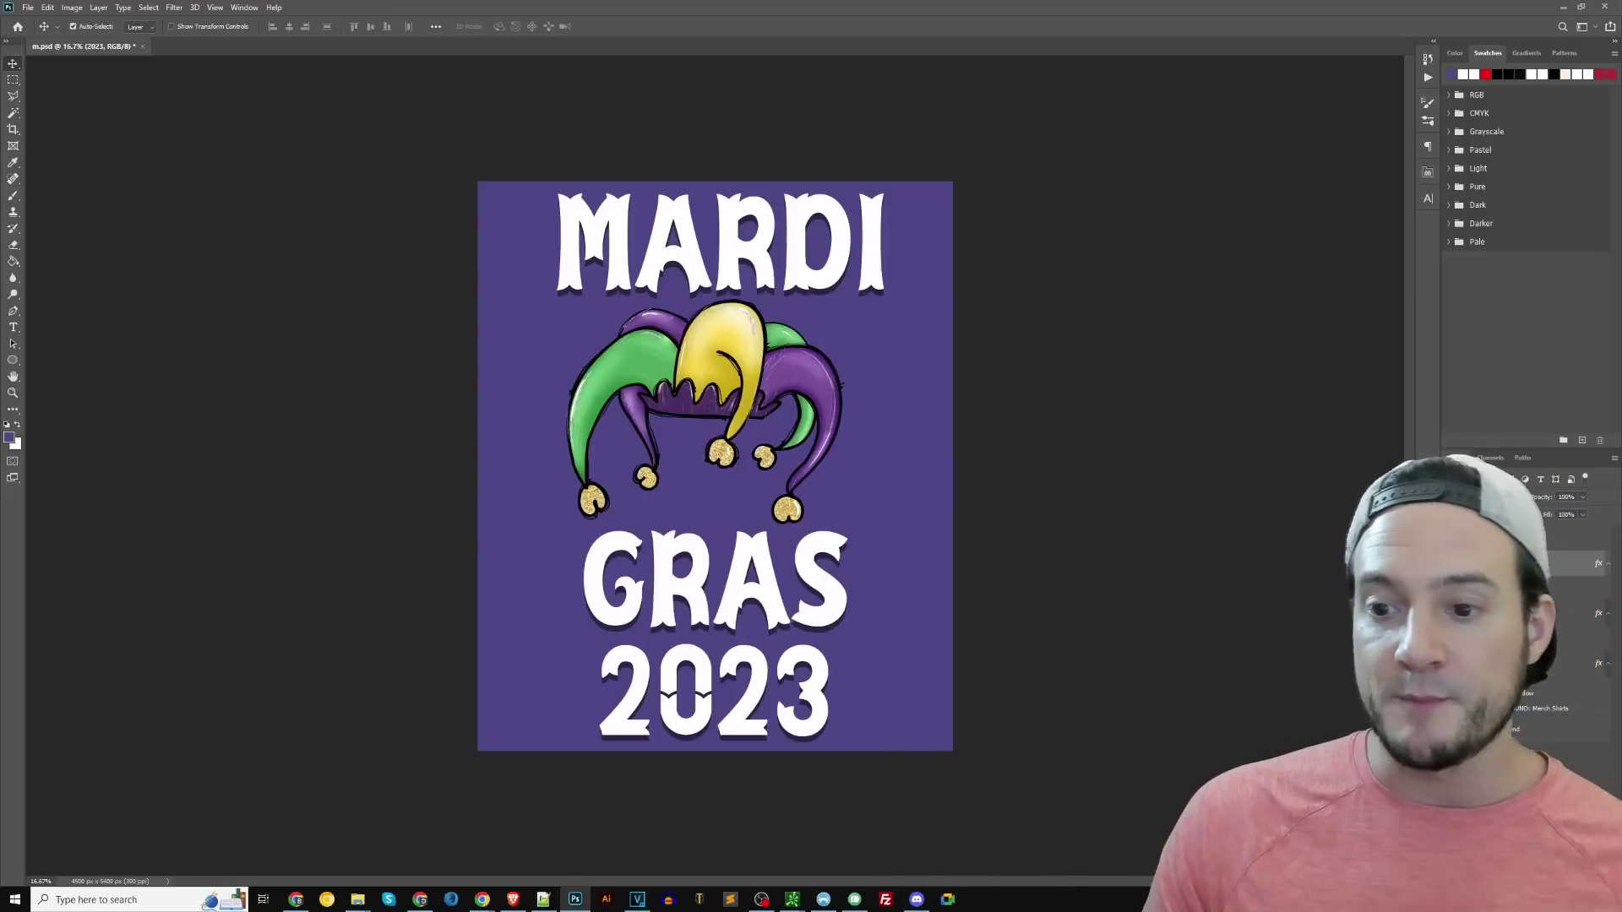
- Hide the jester hat and place 16.png, the leopard-print Louisiana shape, enlarged between MARDI and GRAS
click(1563, 538)
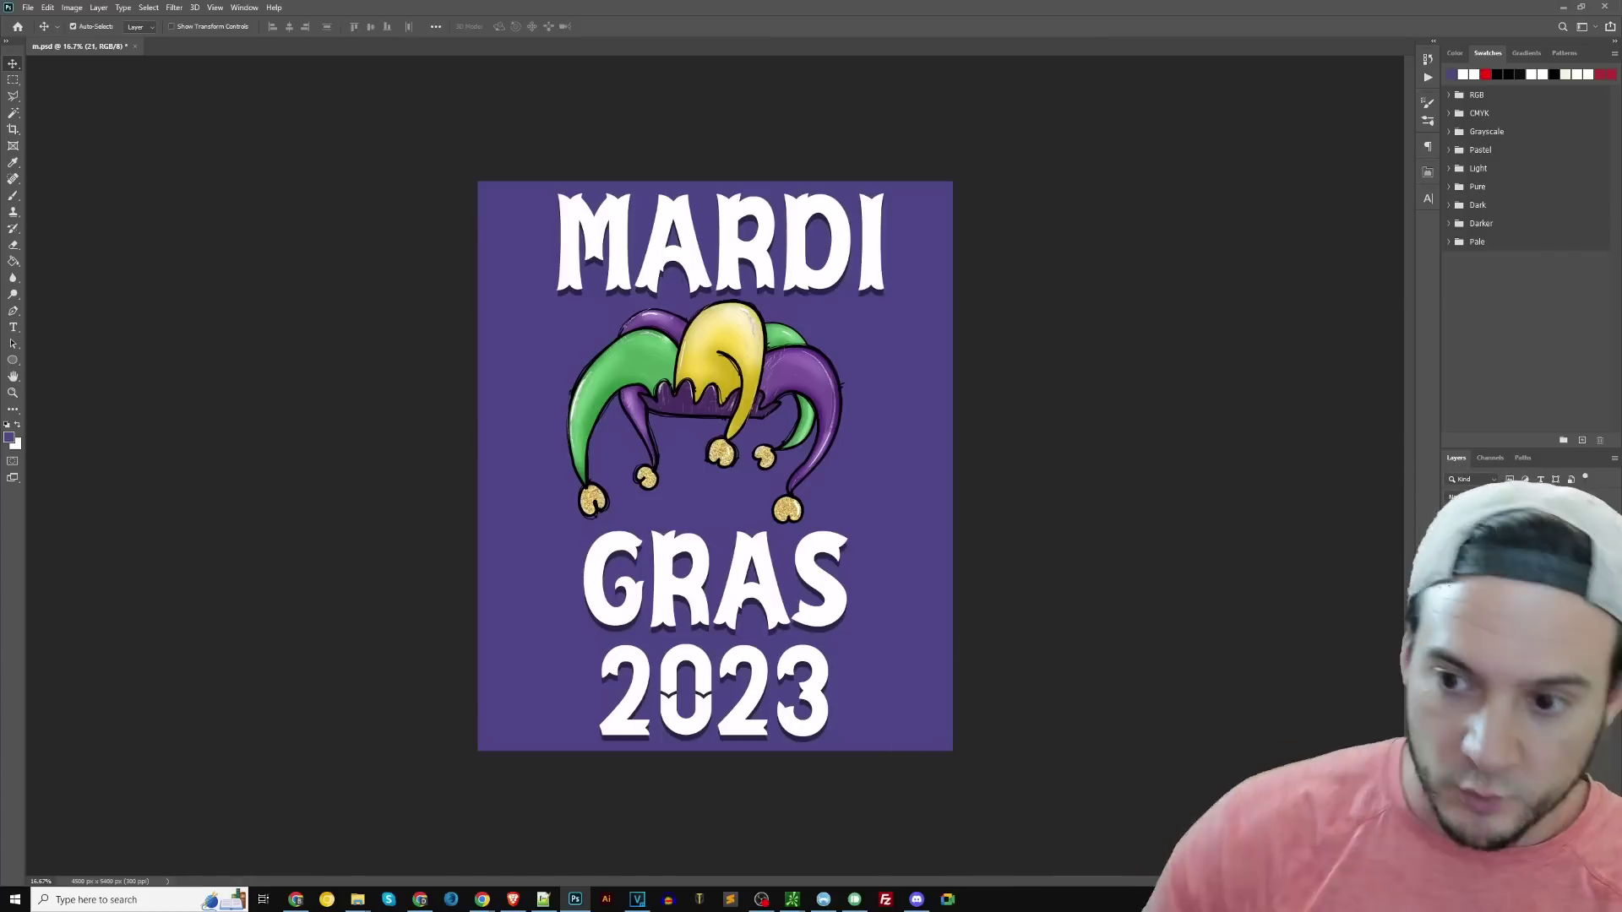
key(ctrl+comma)
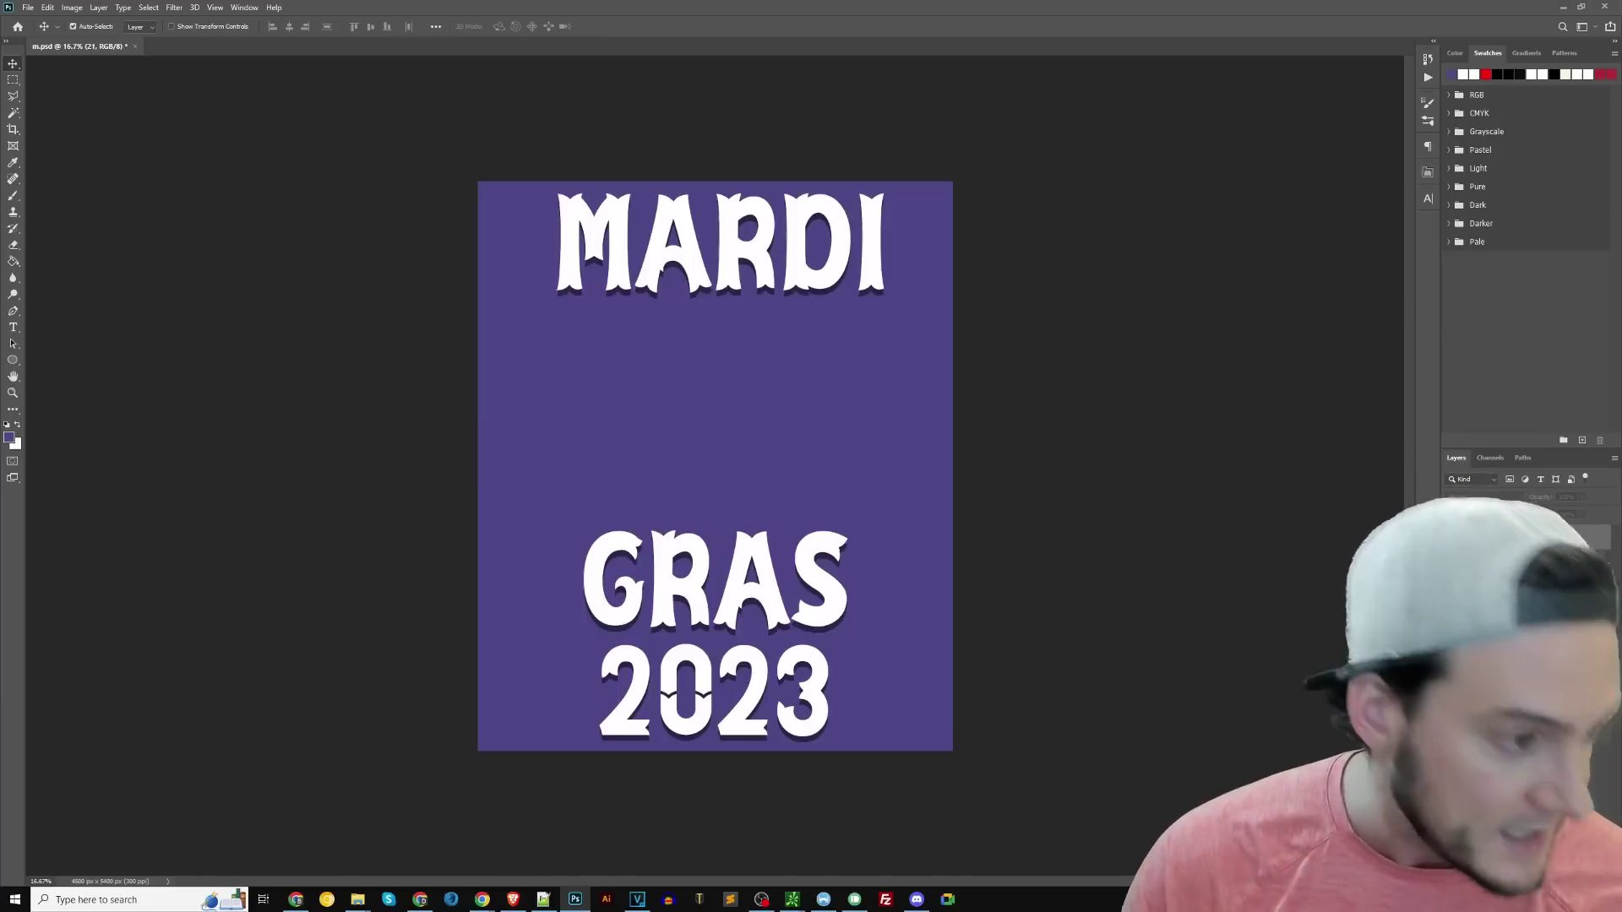
key(alt+Tab)
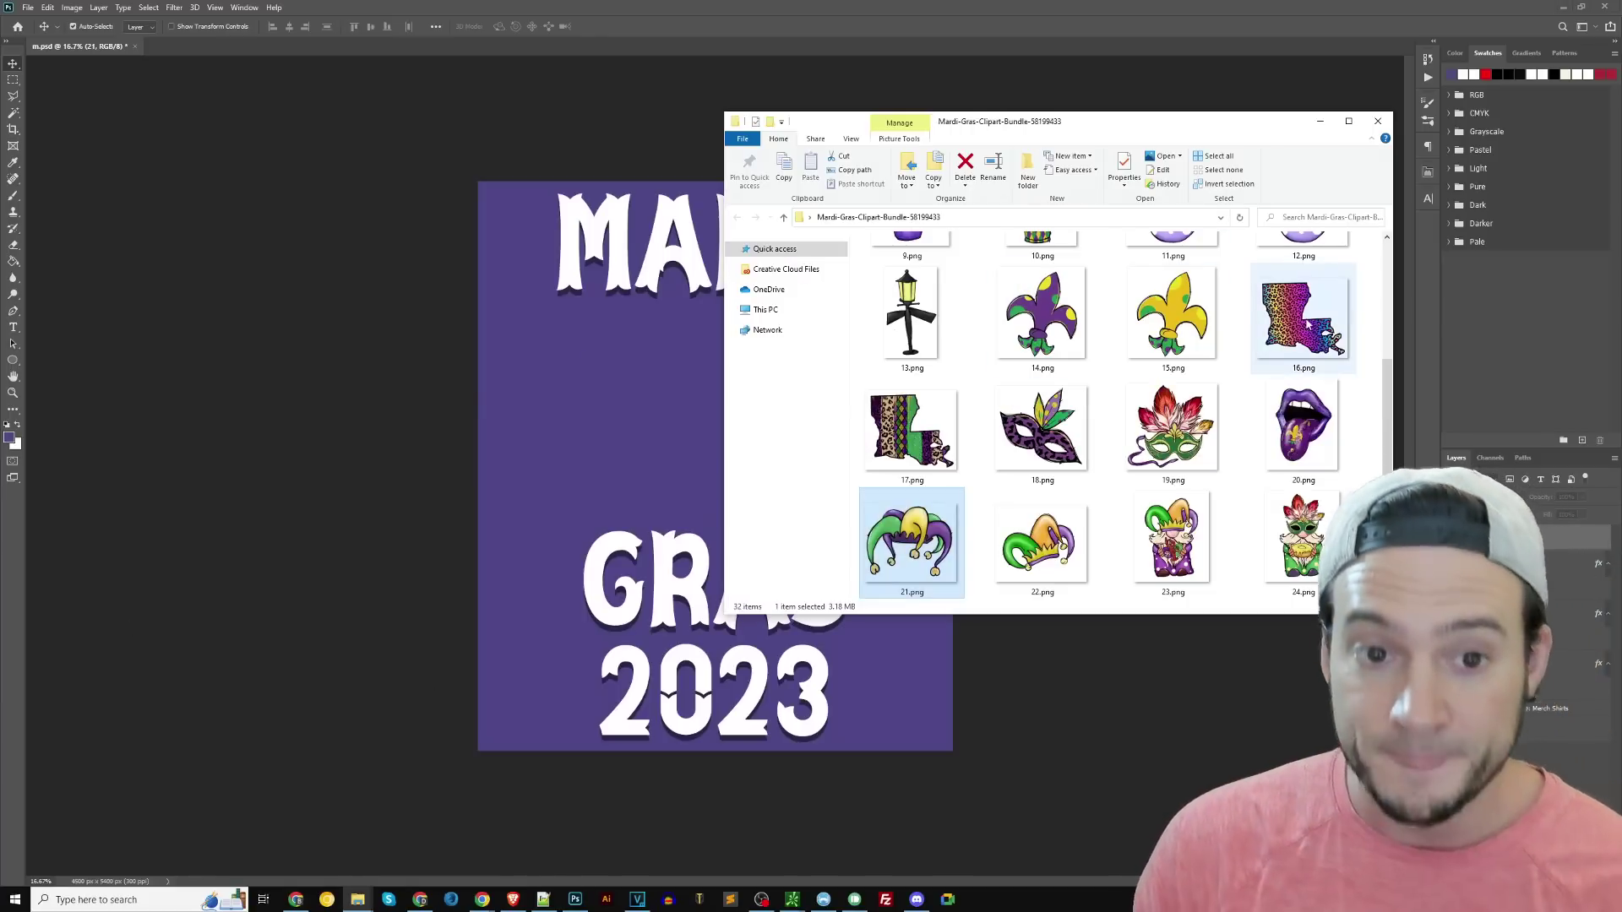
click(1309, 318)
drag(1312, 310, 710, 386)
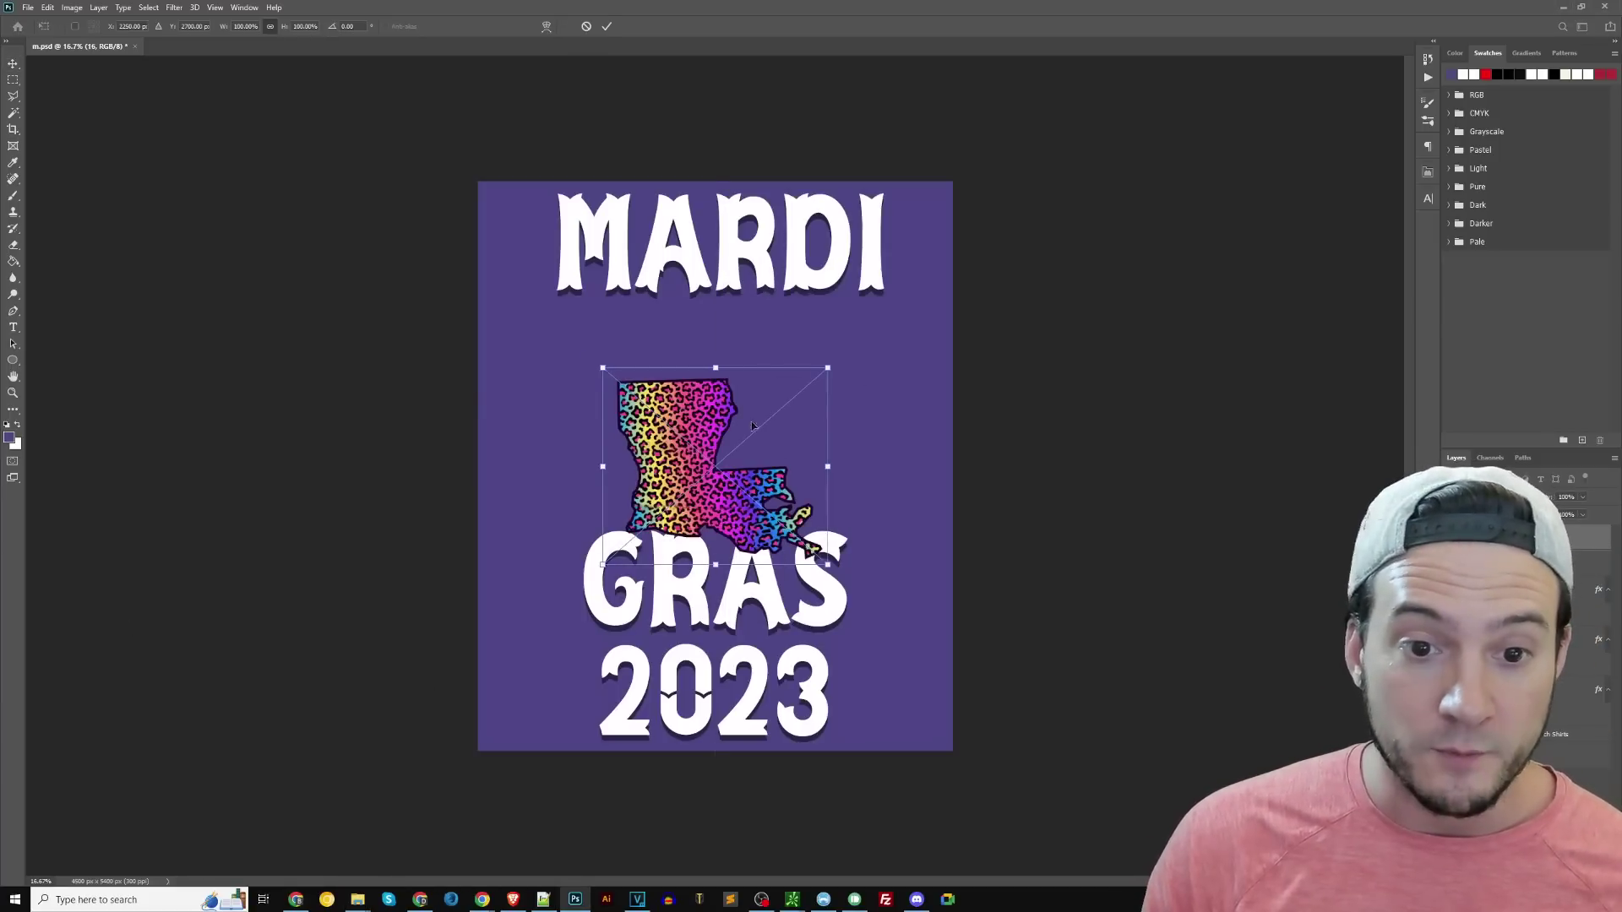
drag(819, 485, 862, 521)
key(Return)
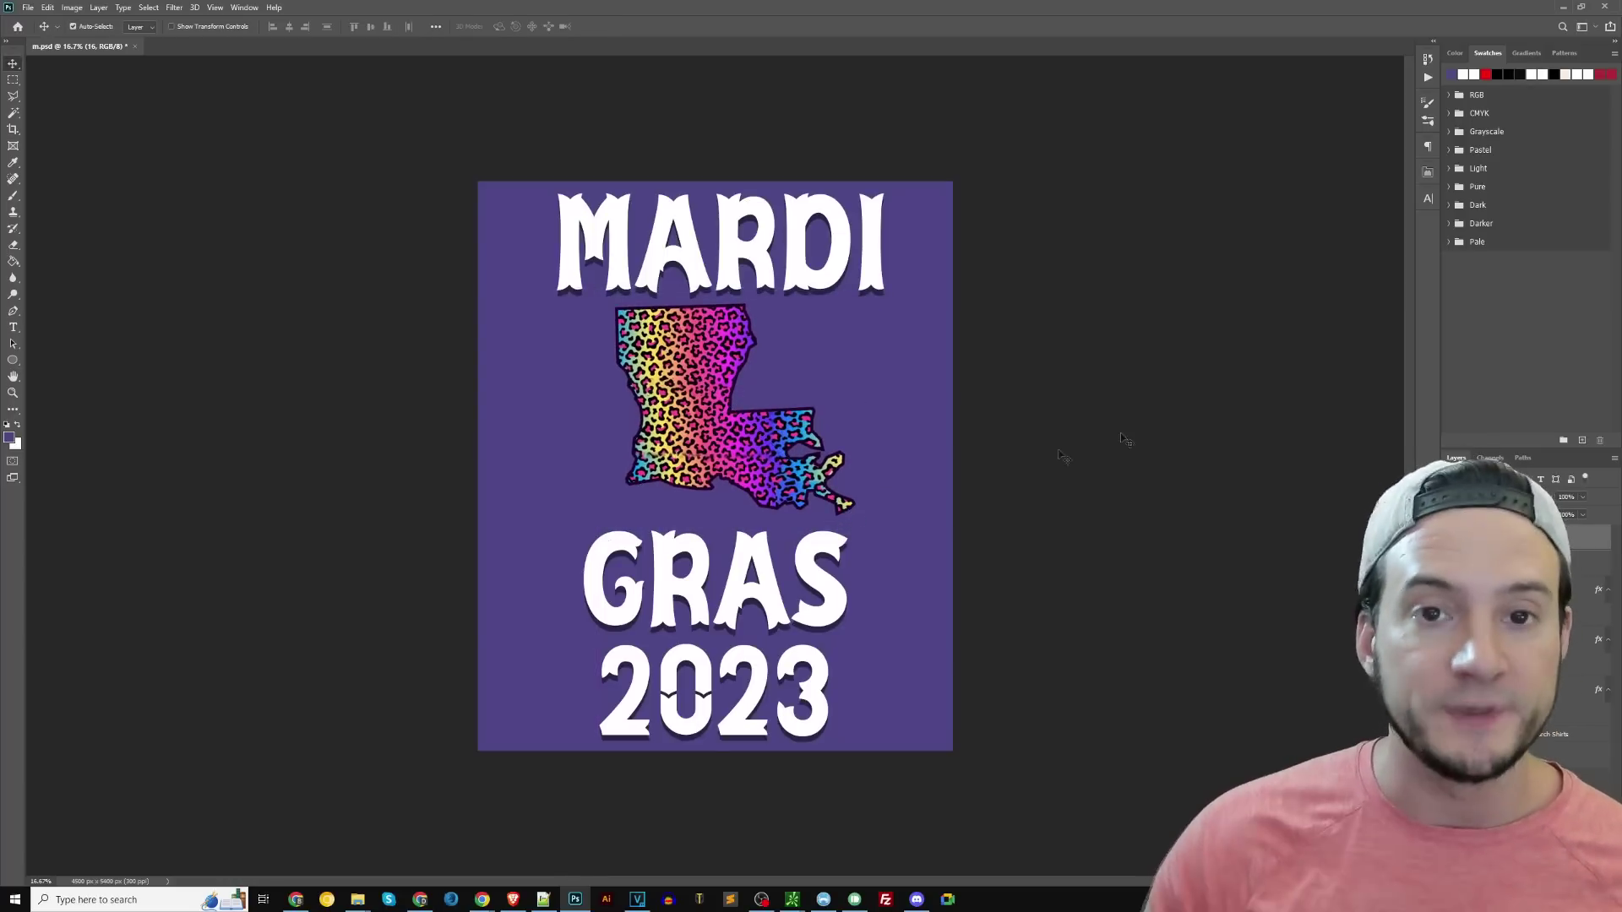
- Hide the Louisiana graphic and place 20.png, the purple lips, enlarged between MARDI and GRAS
click(1451, 536)
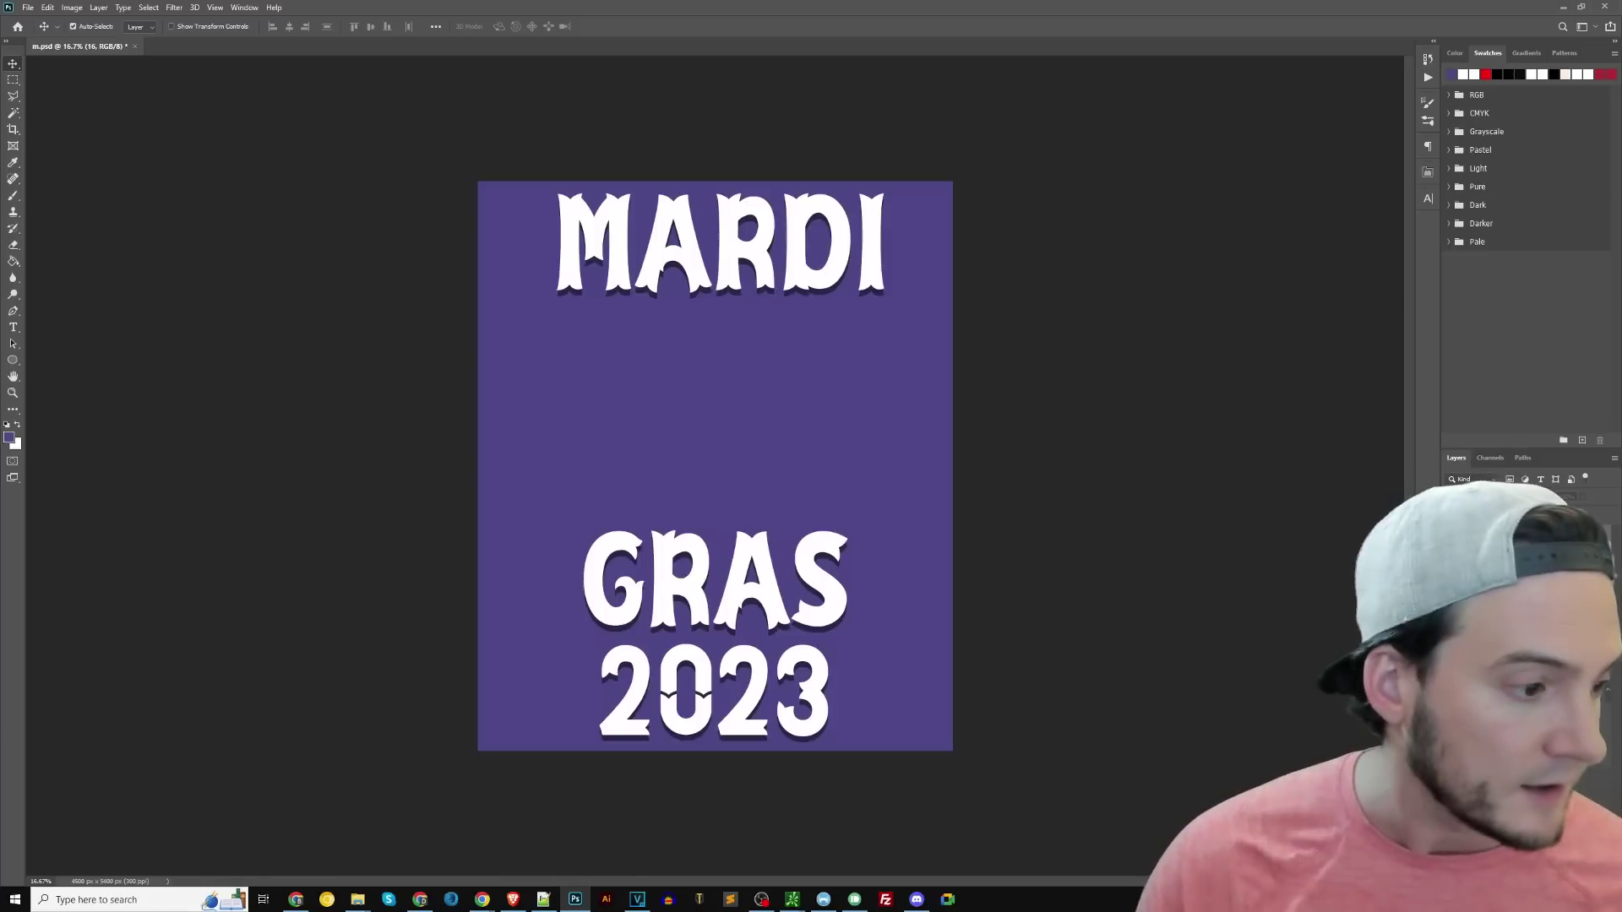
key(alt+Tab)
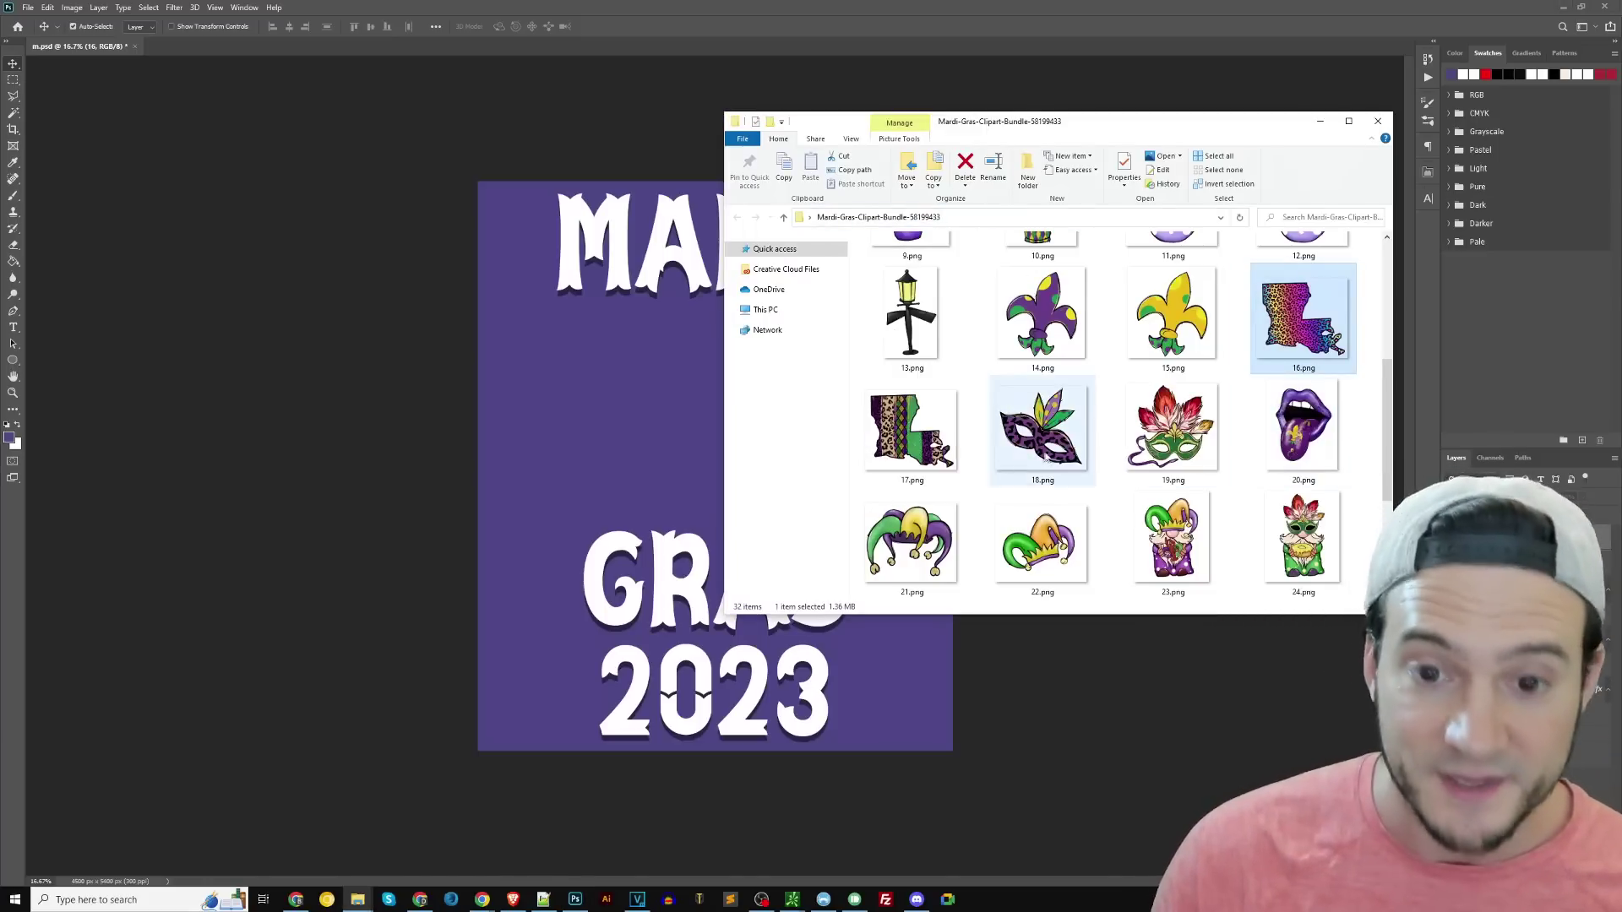
drag(1309, 446, 608, 405)
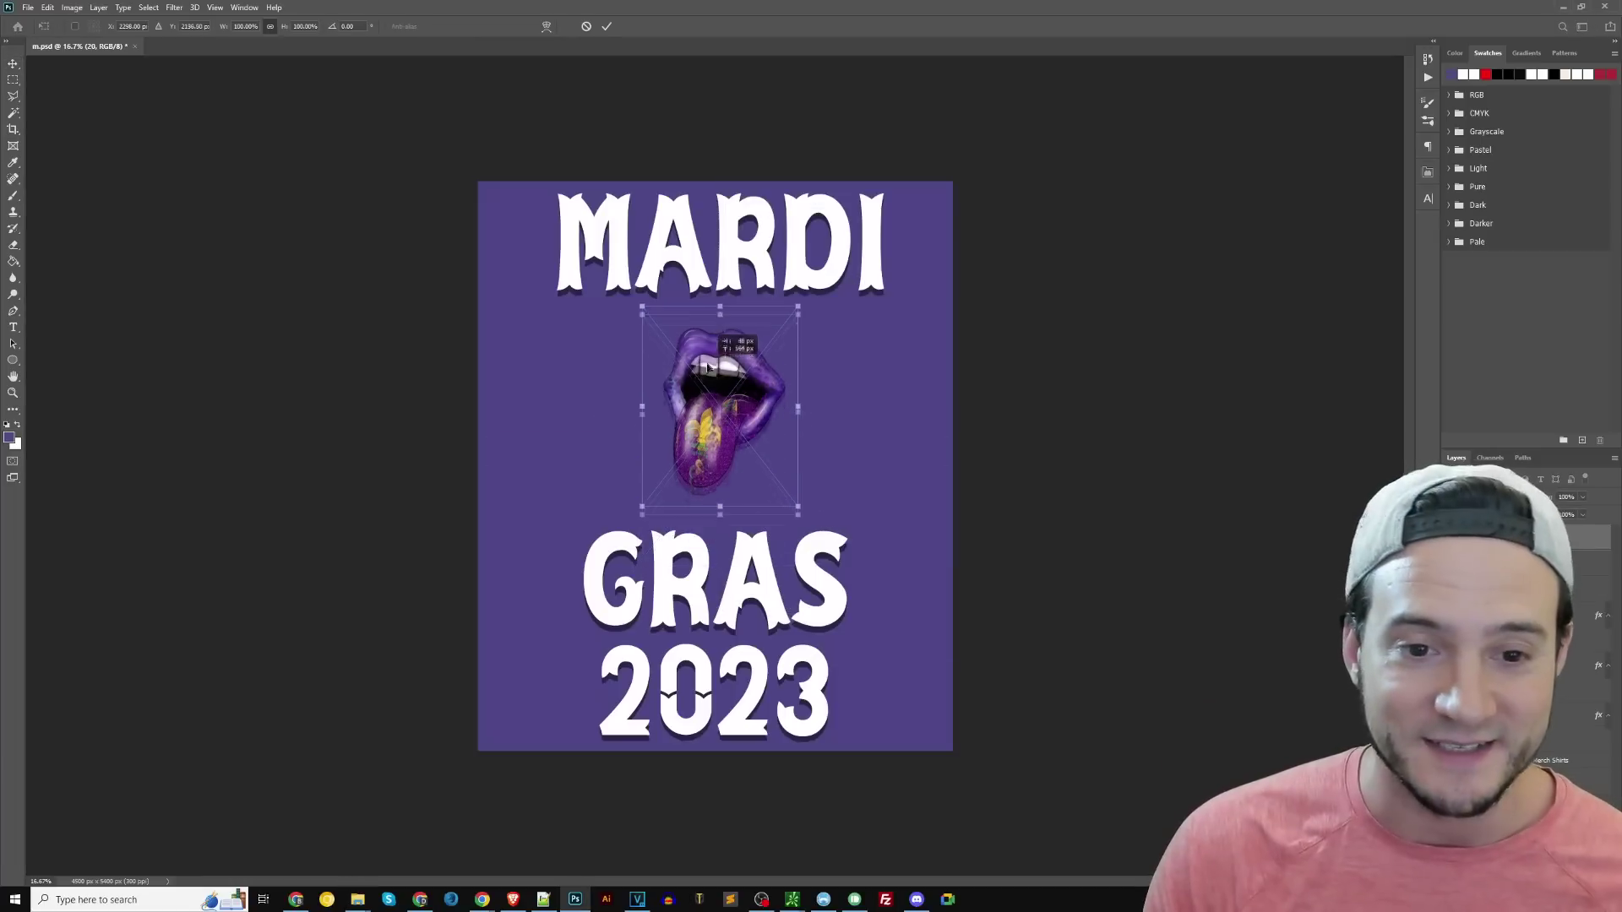
drag(660, 501, 615, 505)
drag(792, 412, 804, 397)
key(Return)
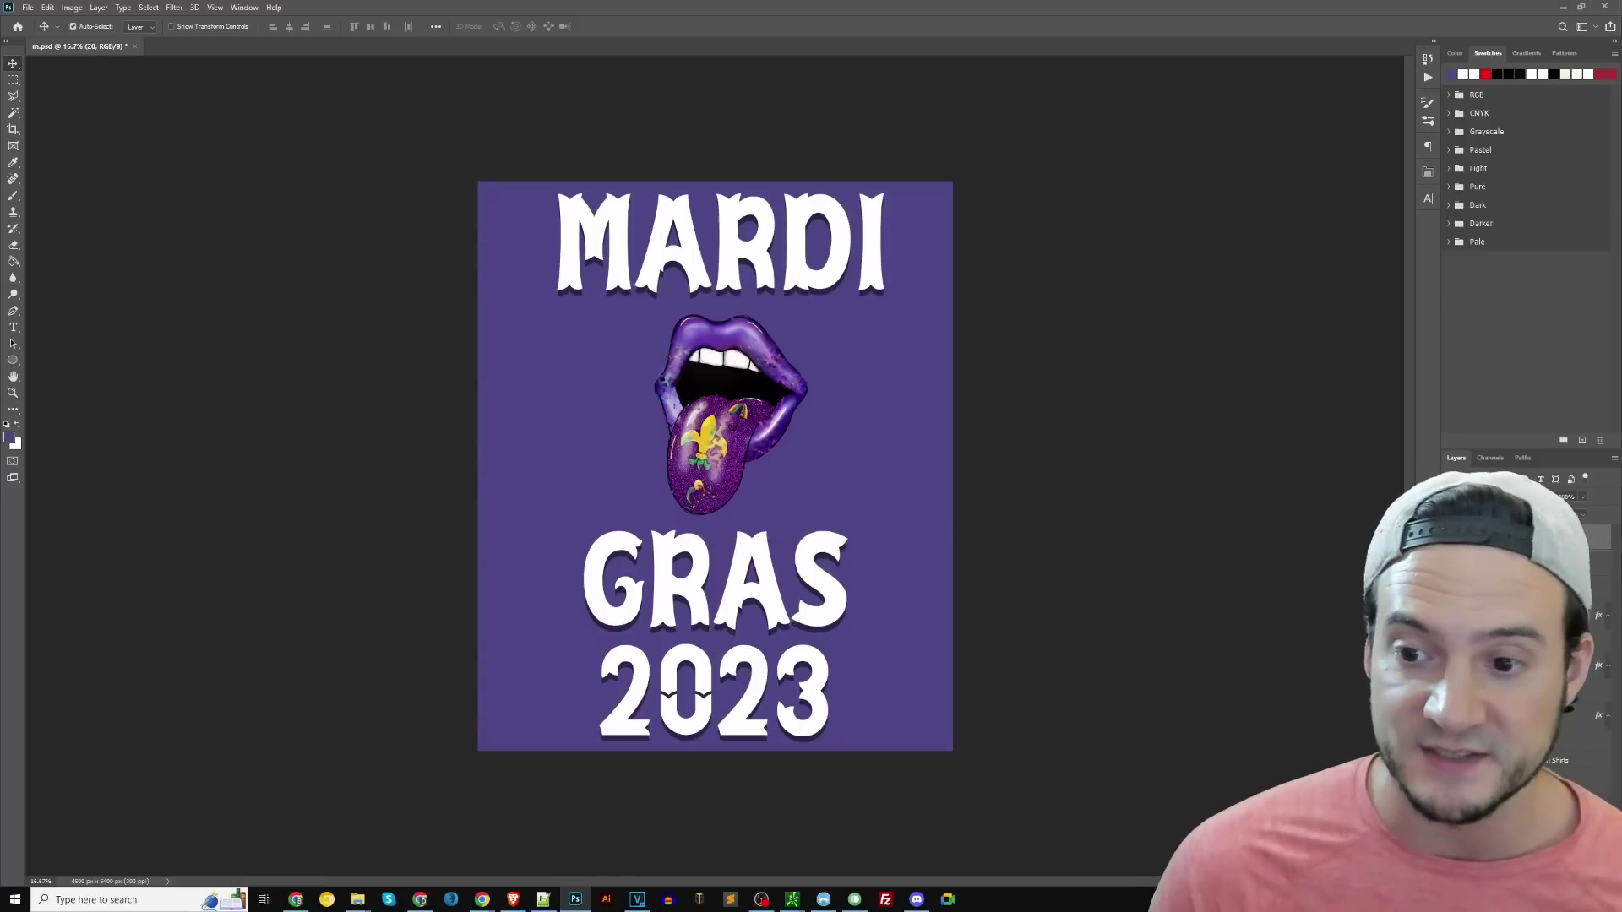
- Hide the lips graphic, place the red crawfish 29.png, enlarge it and rotate it about 90° counter-clockwise
key(ctrl+comma)
key(alt+Tab)
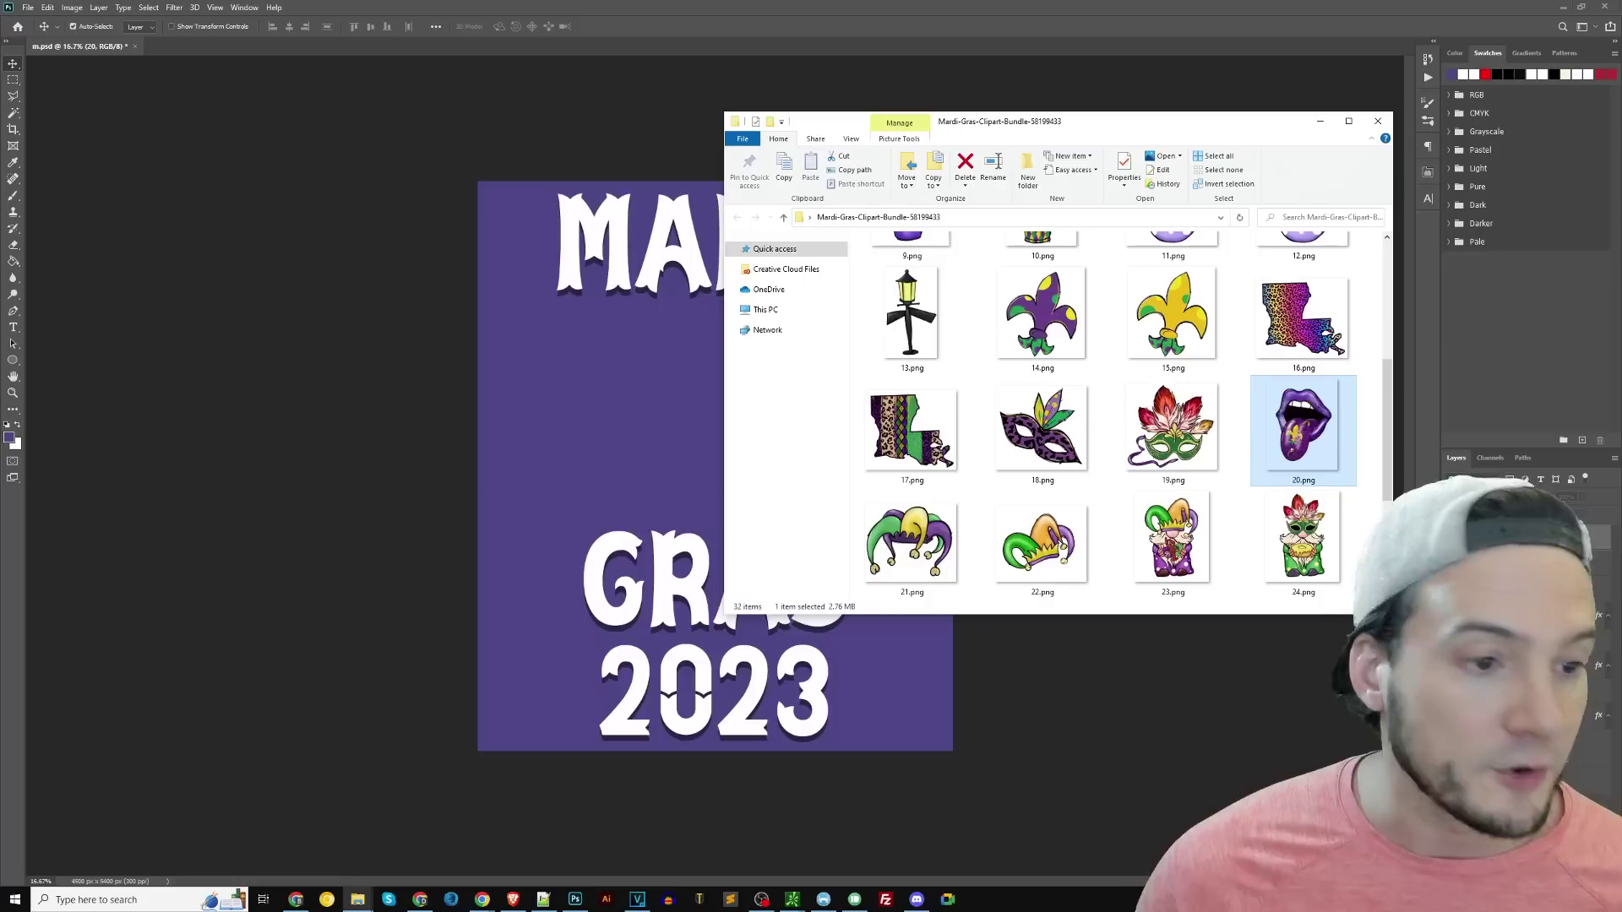
scroll(1249, 490, down, 2)
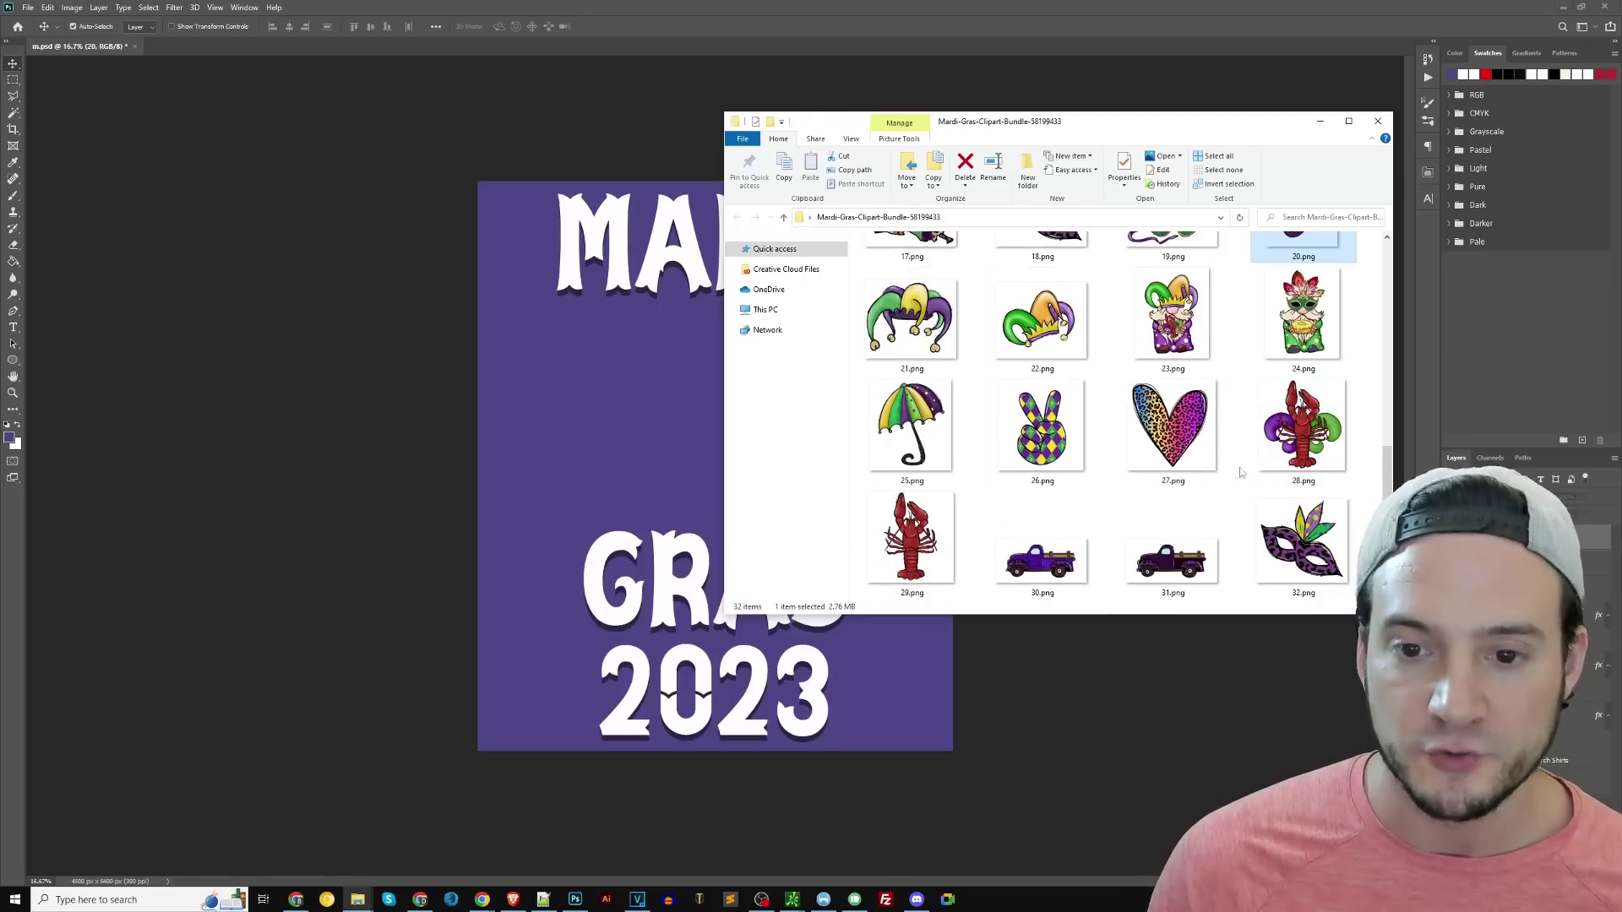
click(1290, 463)
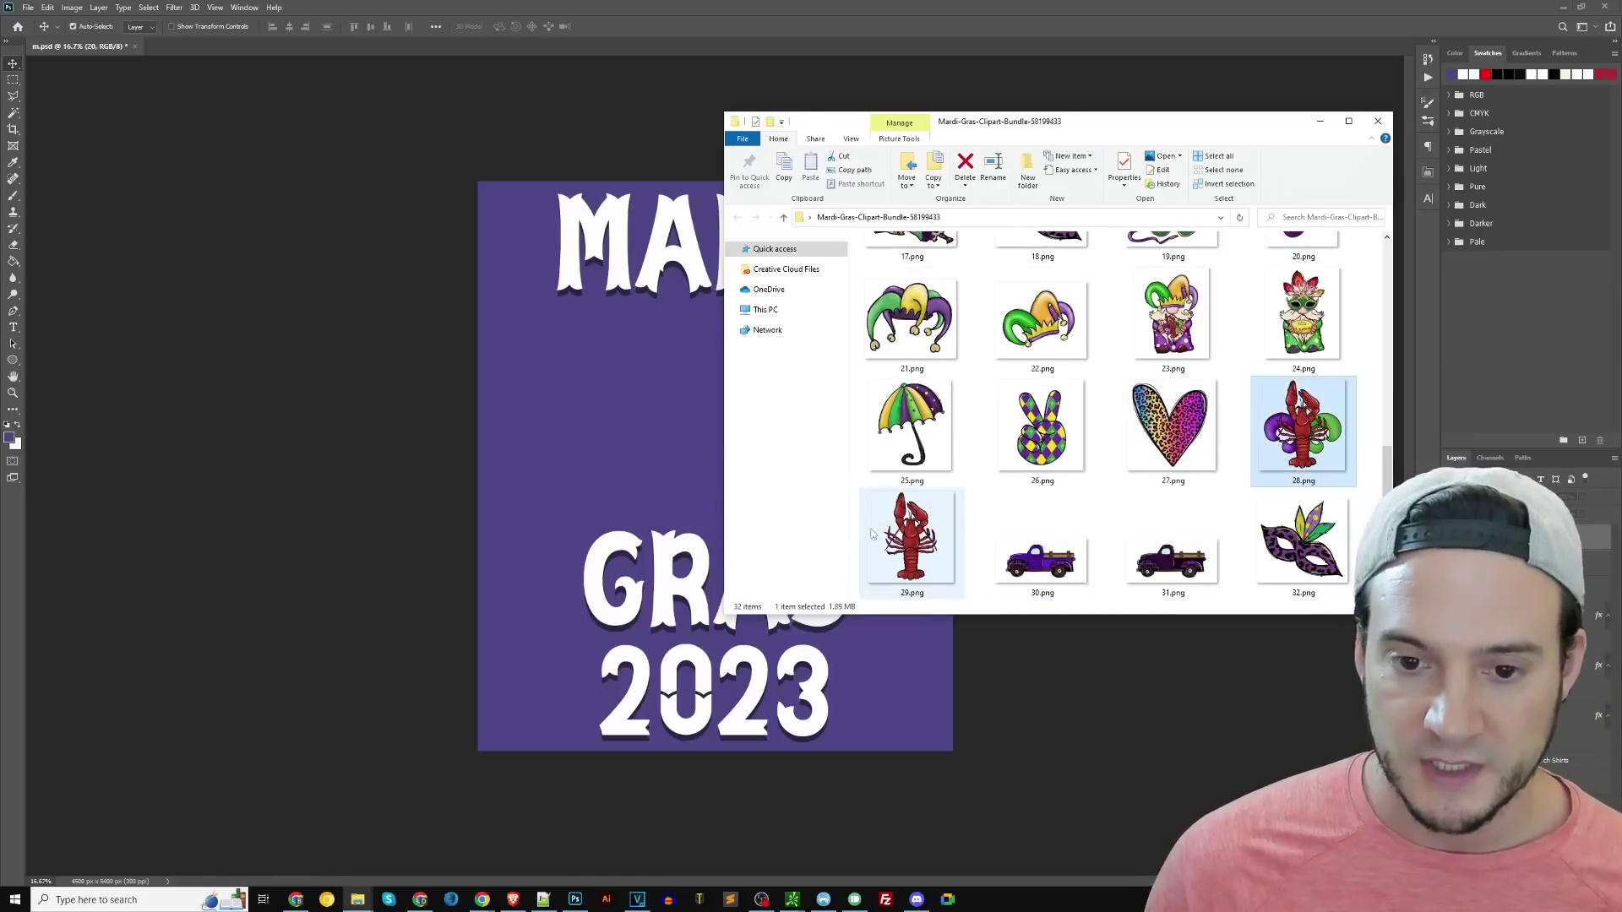
drag(904, 541, 970, 473)
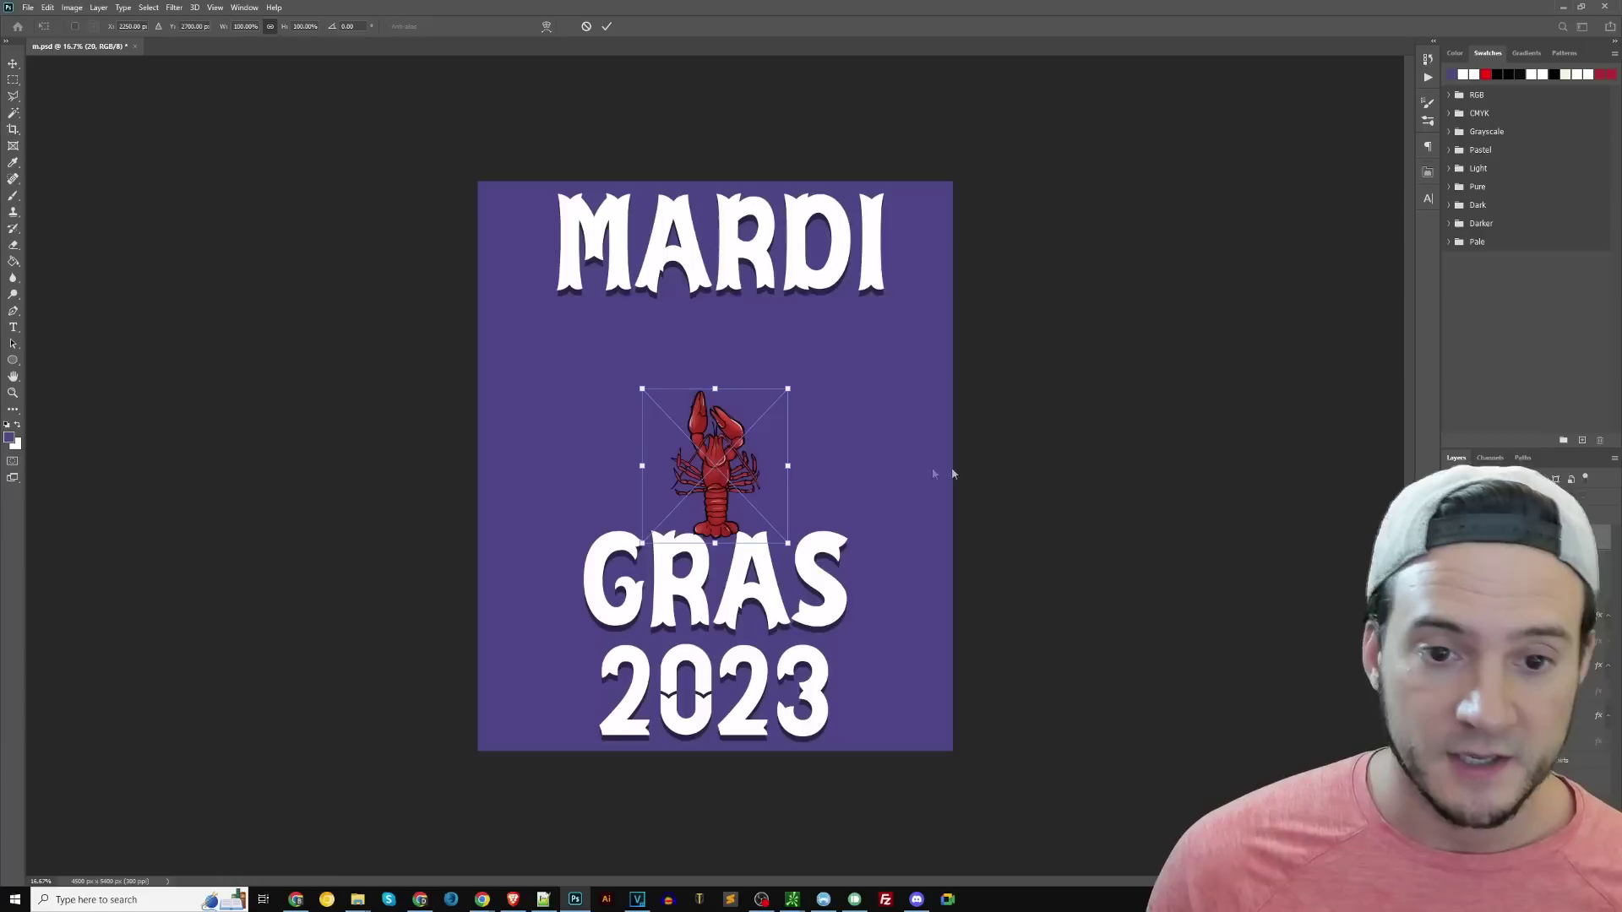
drag(787, 542, 808, 465)
drag(858, 611, 1035, 319)
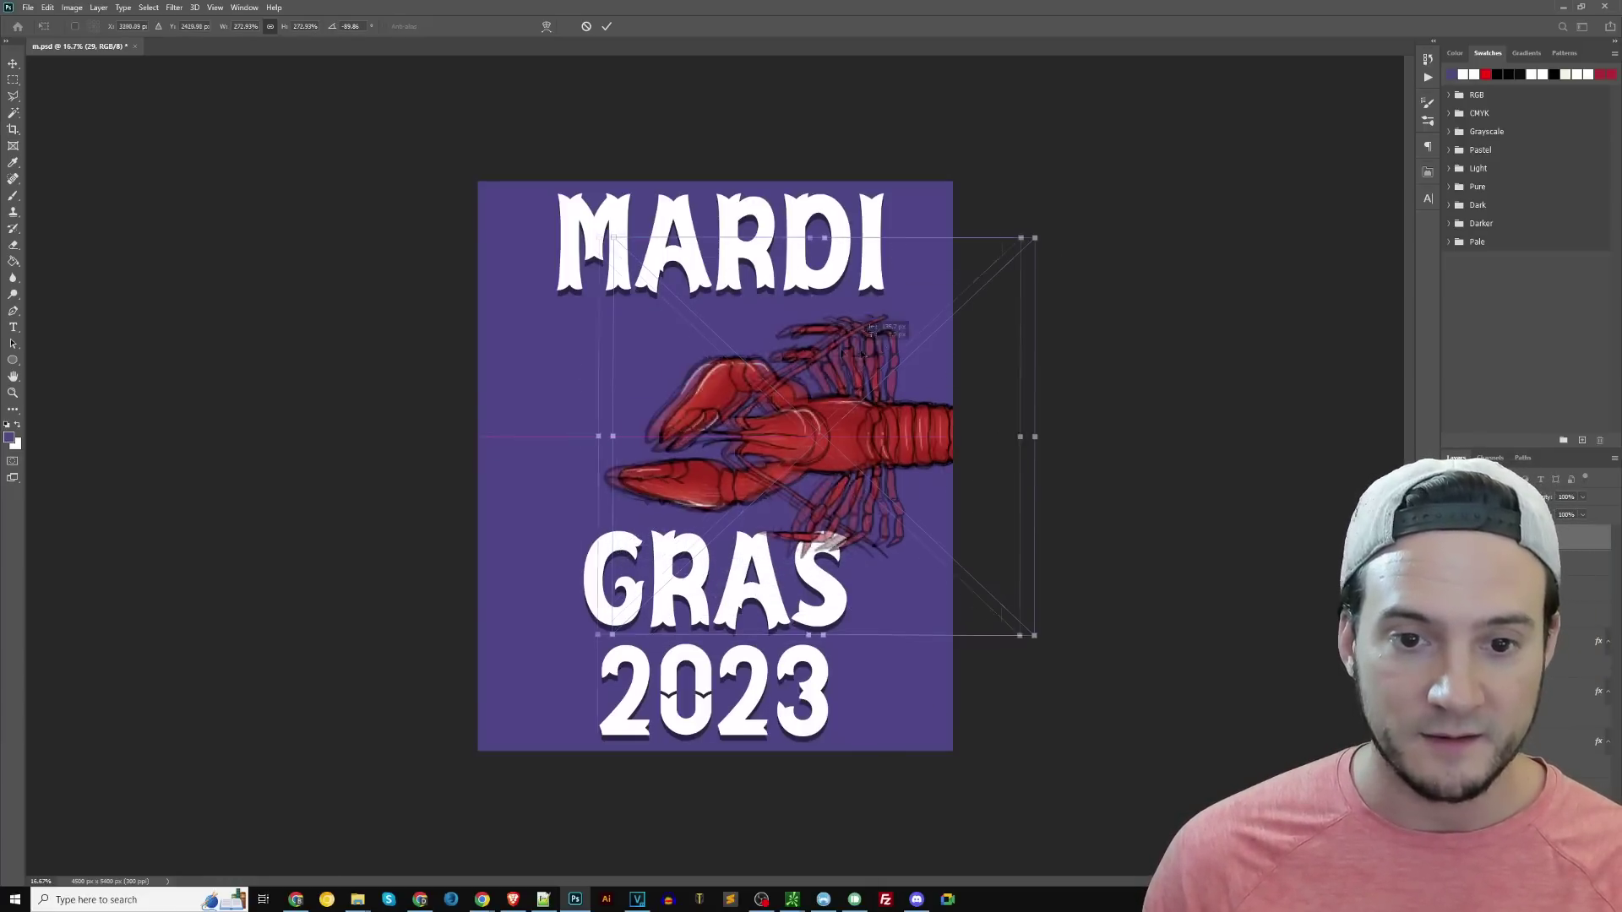
- Scale down and reposition the sideways crawfish to fit centred in the gap between MARDI and GRAS
drag(867, 355, 758, 325)
drag(928, 605, 888, 571)
drag(795, 490, 808, 513)
drag(929, 621, 931, 619)
key(Return)
key(Return)
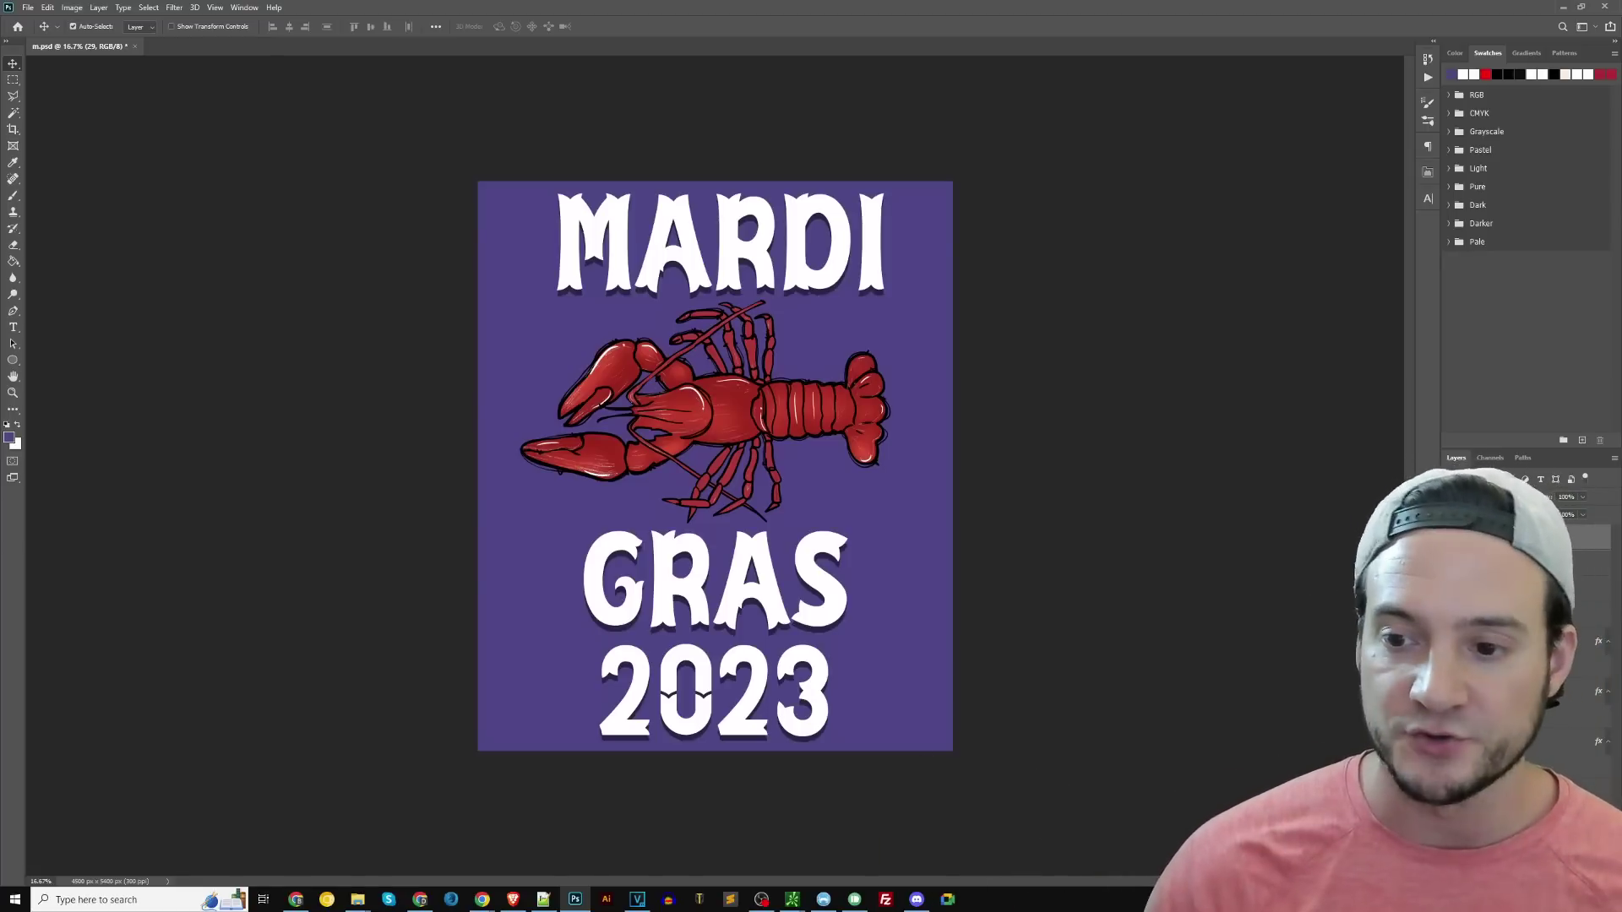
- Hide the crawfish graphic and move the GRAS and 2023 text layers up together directly beneath MARDI
key(ctrl+comma)
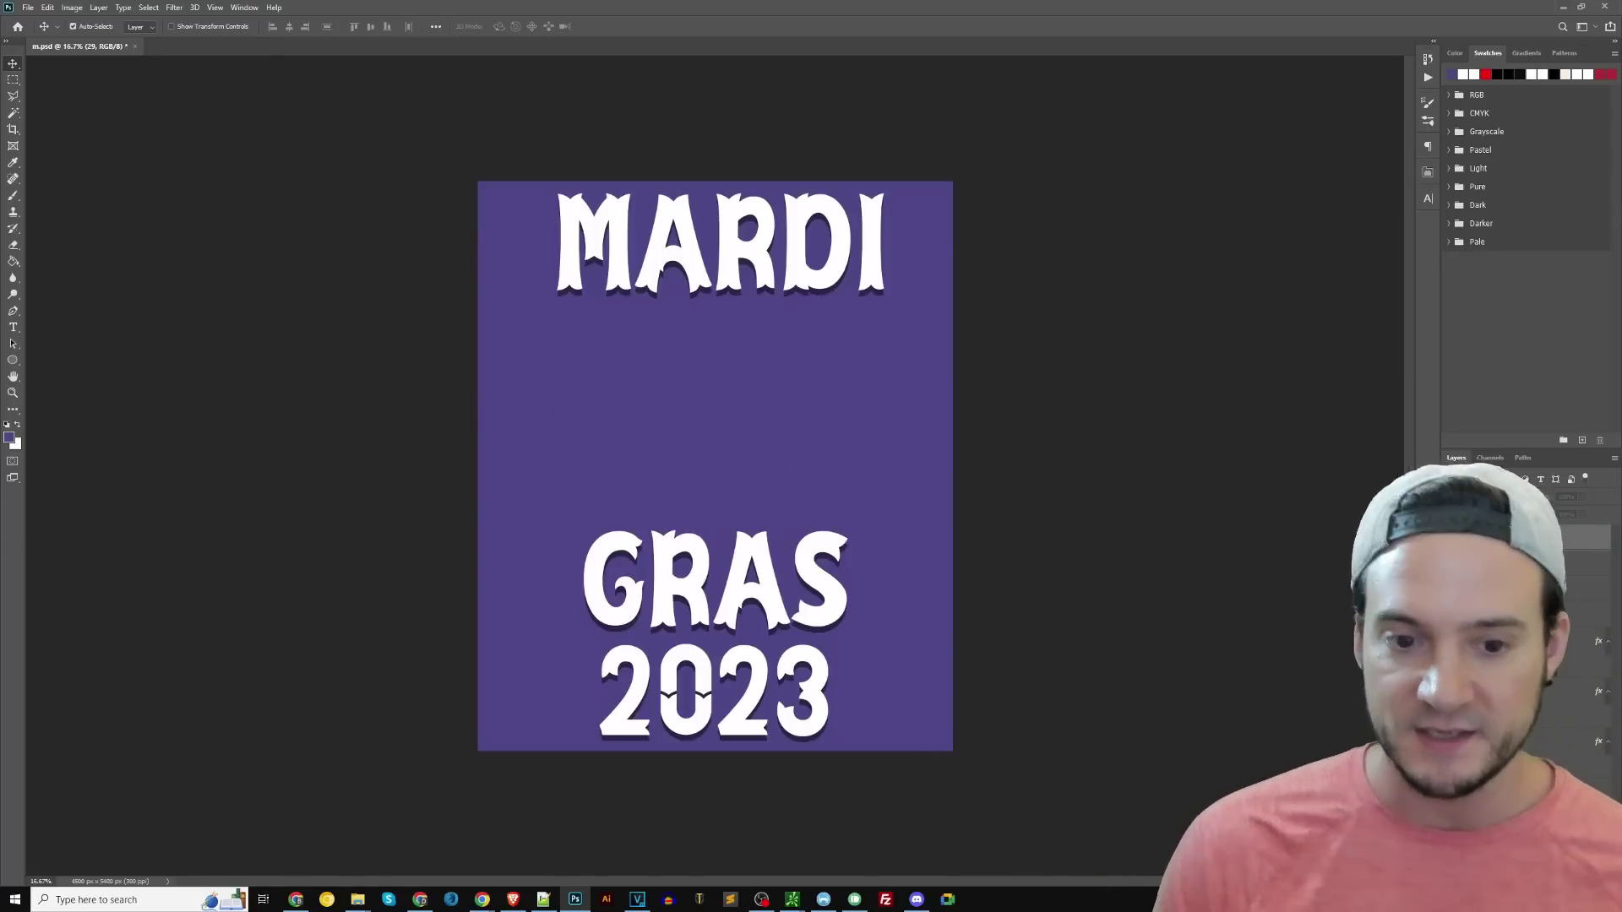
click(1563, 741)
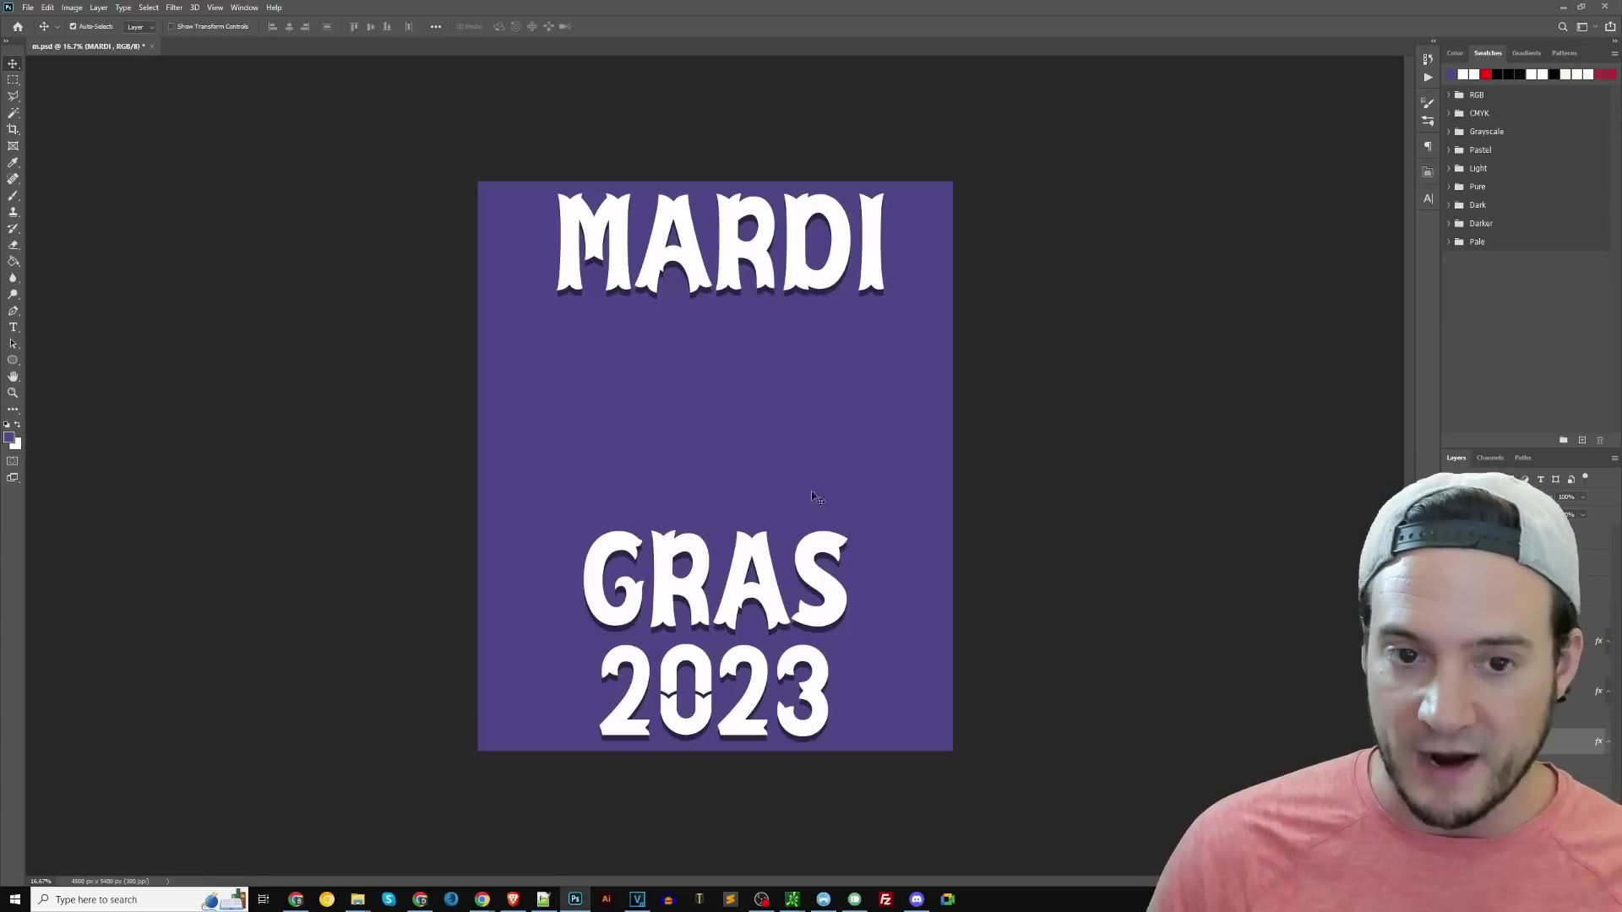
click(1563, 691)
shift+click(1571, 641)
key(ctrl+t)
drag(716, 584, 716, 382)
key(Return)
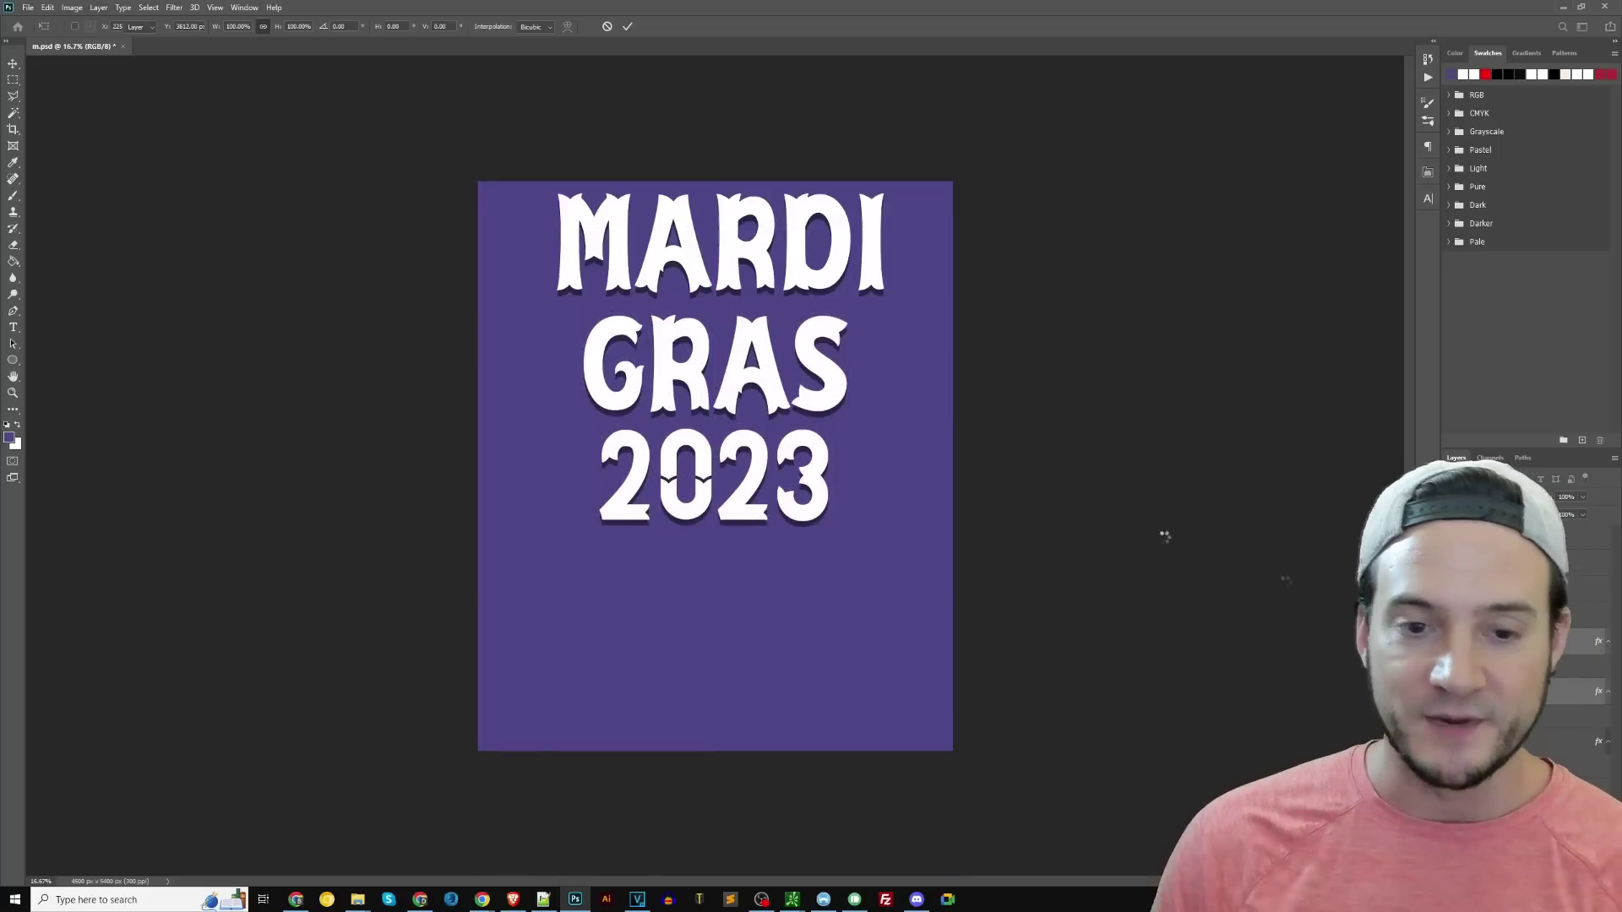
- Clear the drop shadow layer styles from the 2023, GRAS and MARDI text layers
click(1571, 642)
shift+click(1571, 741)
right_click(1571, 741)
click(1588, 610)
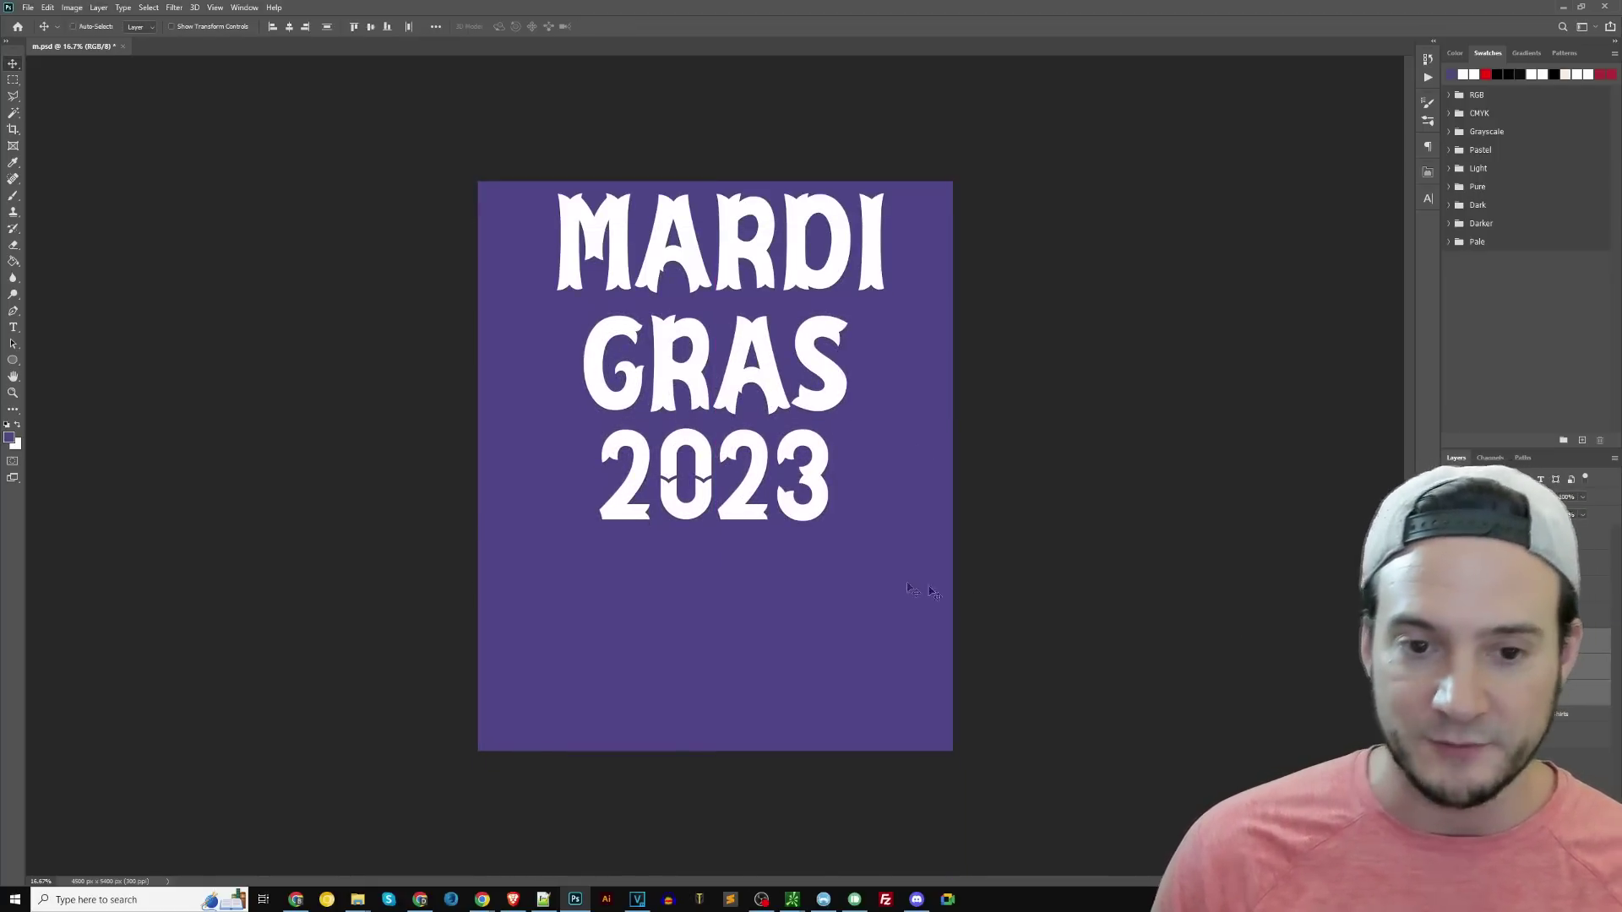
- Scale the three text layers together to about 143% and centre them so MARDI spans nearly the full canvas width
key(ctrl+t)
drag(720, 98, 720, 2)
drag(745, 259, 742, 490)
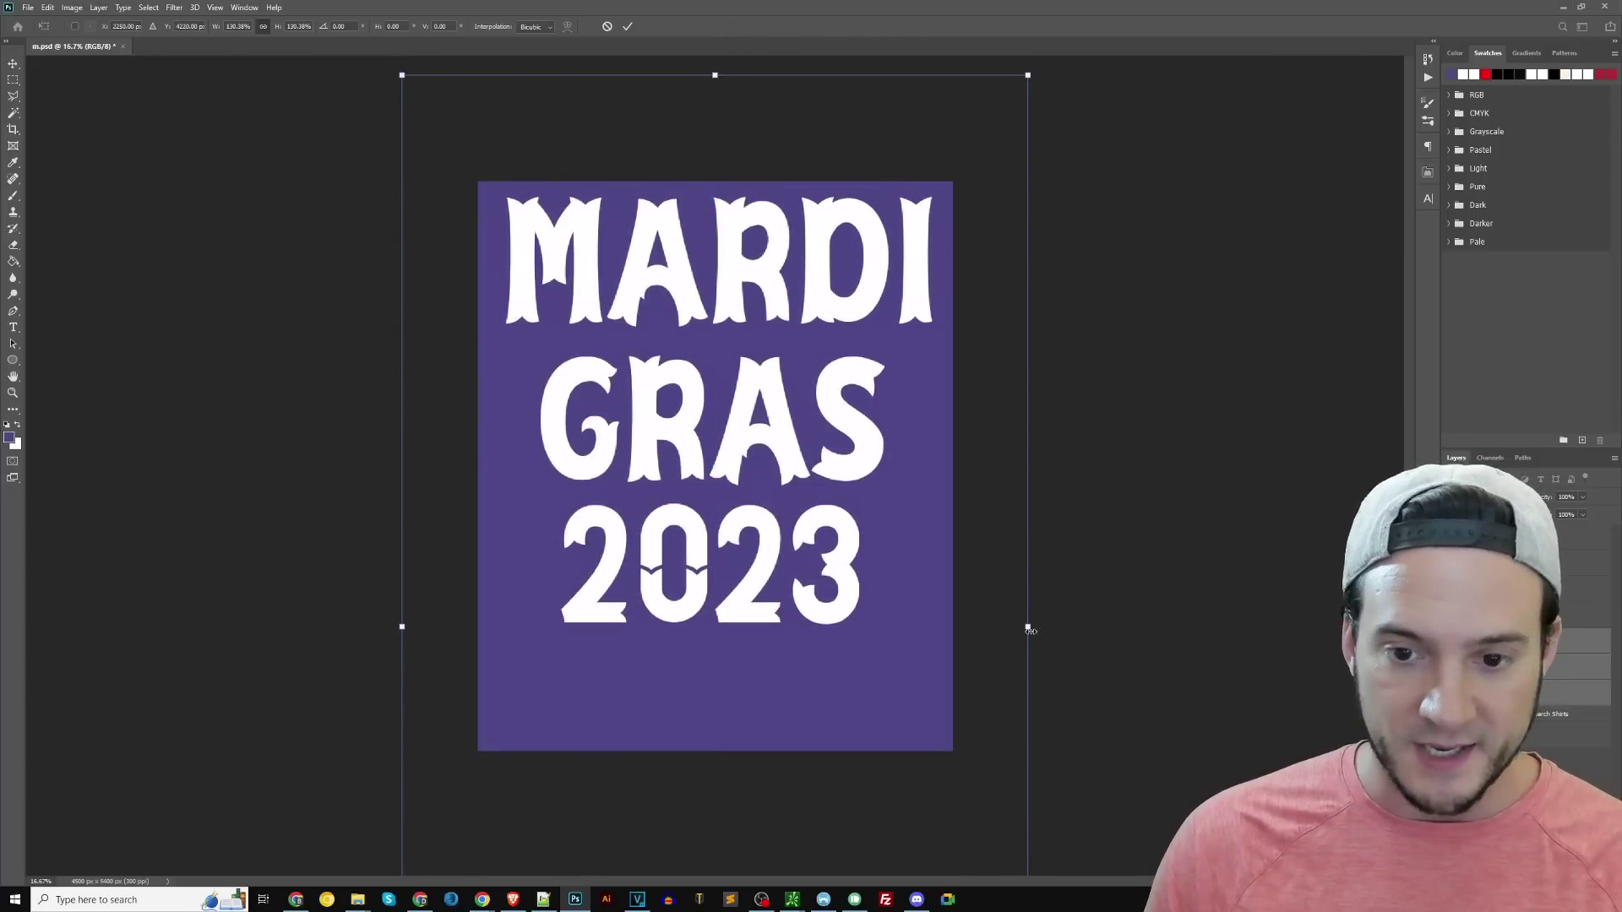
drag(1029, 631, 1147, 630)
drag(941, 600, 888, 680)
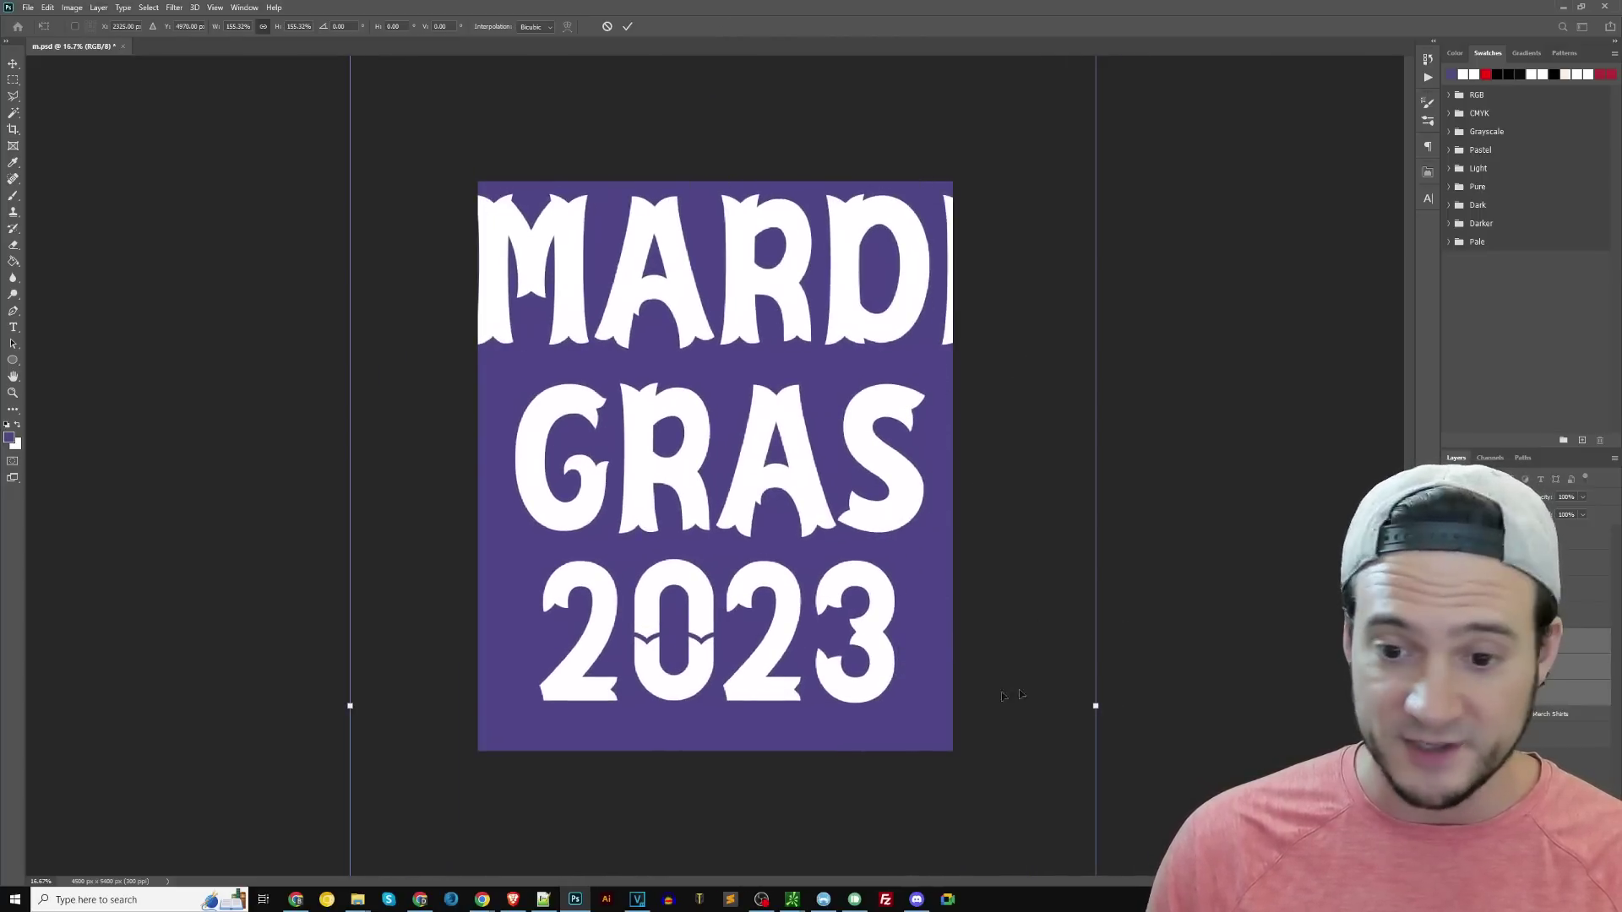
drag(1096, 707, 1033, 701)
drag(833, 619, 855, 575)
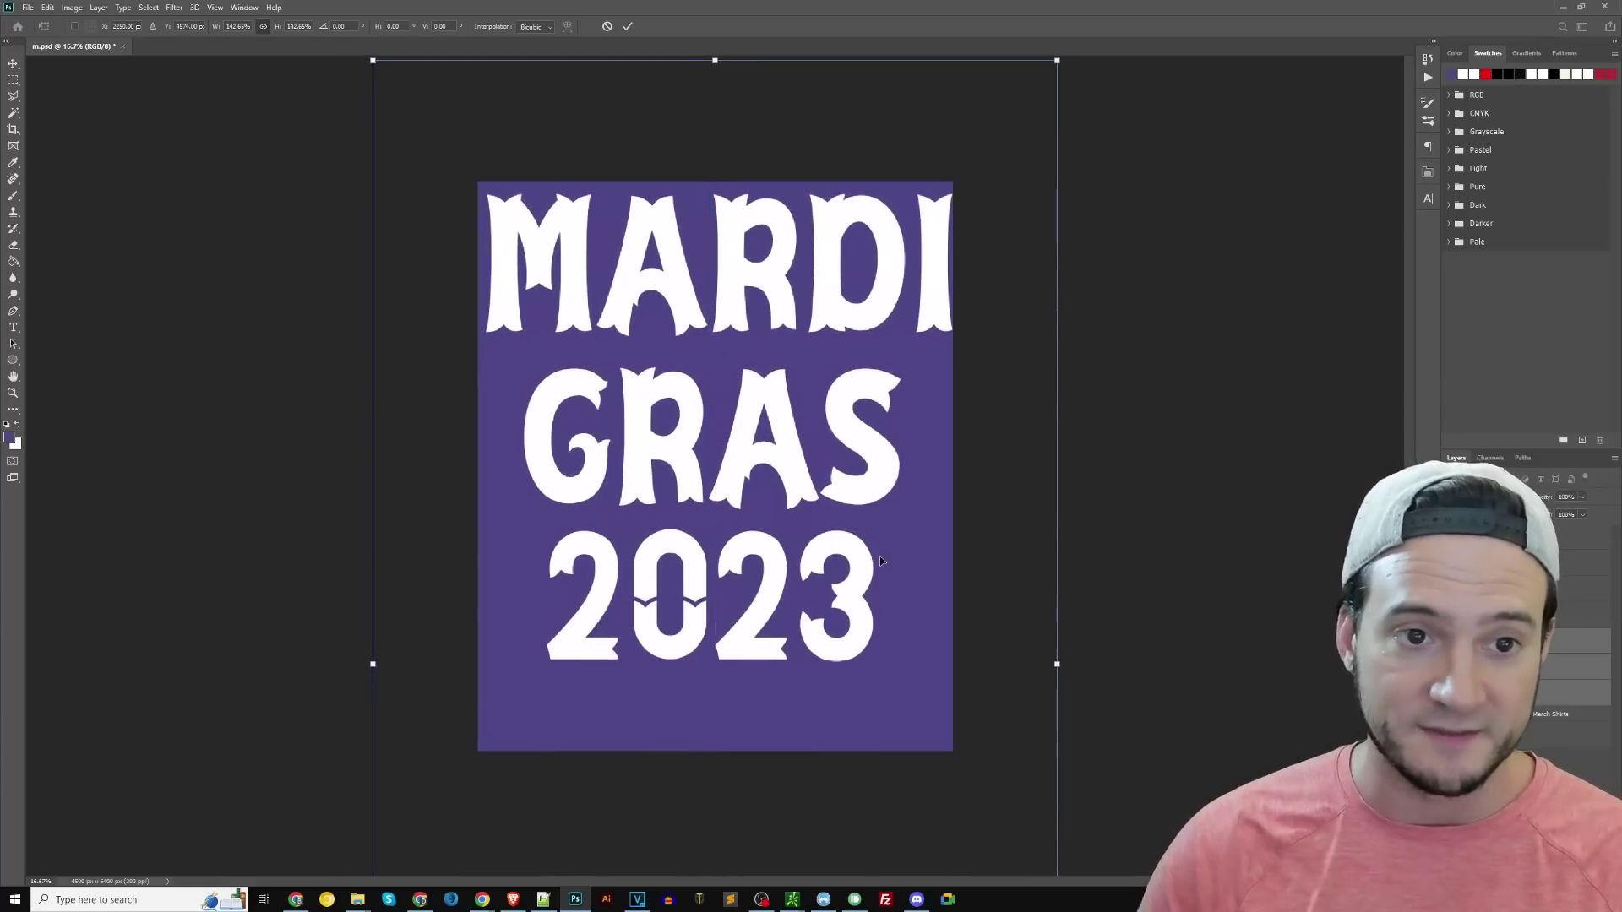
key(Left)
key(Left)
key(Left)
key(Left)
key(Left)
key(Left)
key(Return)
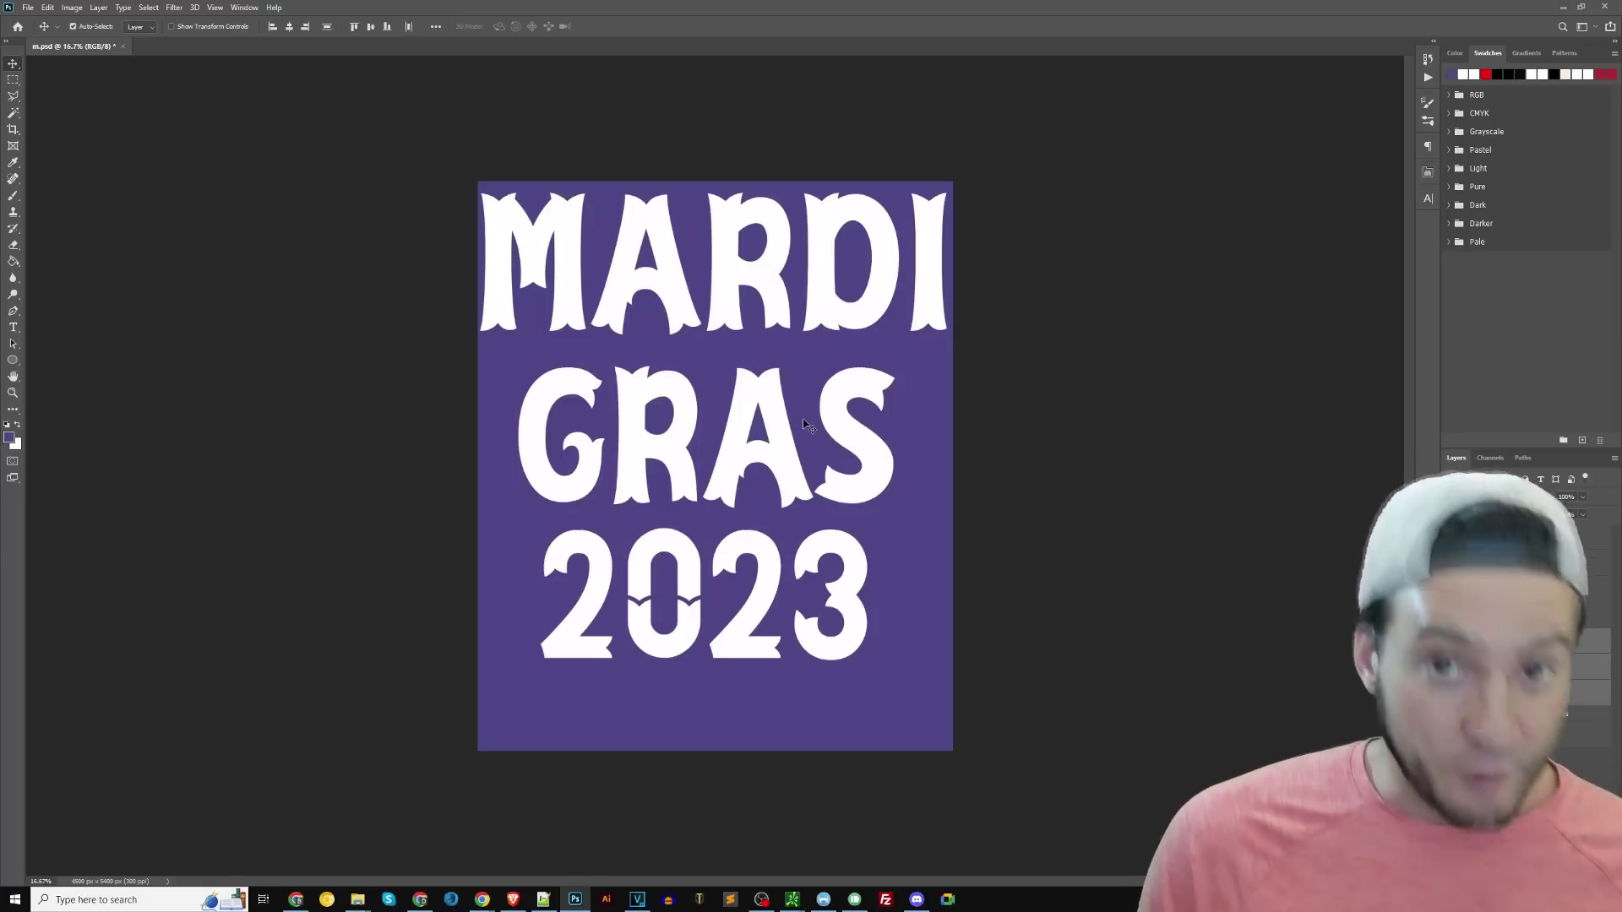
- Merge the MARDI, GRAS and 2023 text layers with the empty Layer 4 above them into one layer
click(1520, 557)
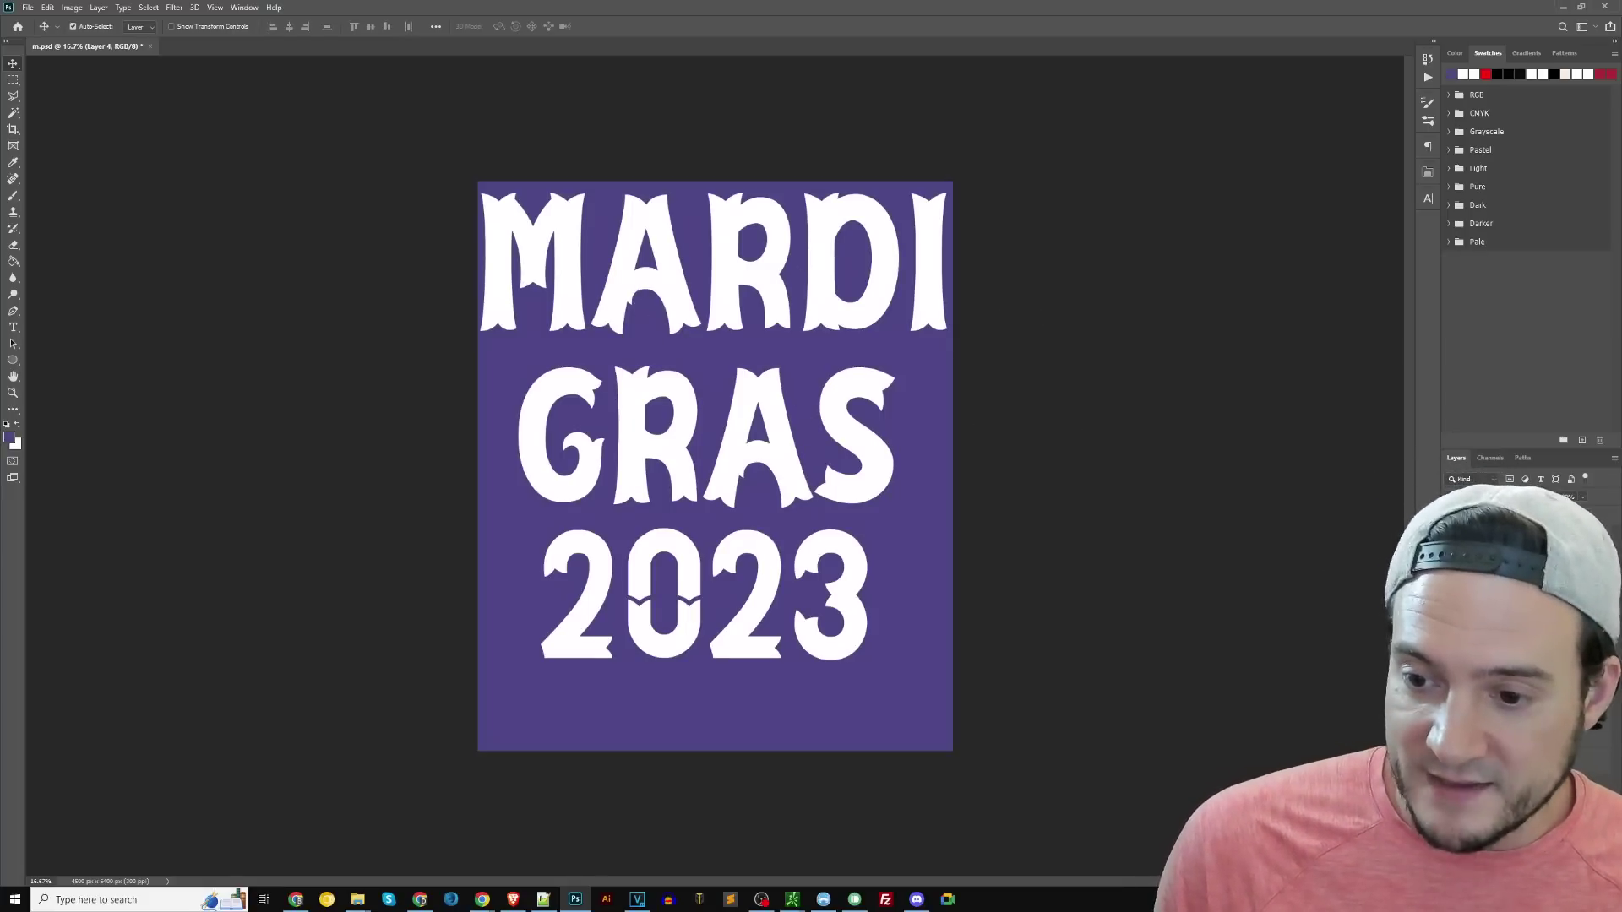
click(1520, 591)
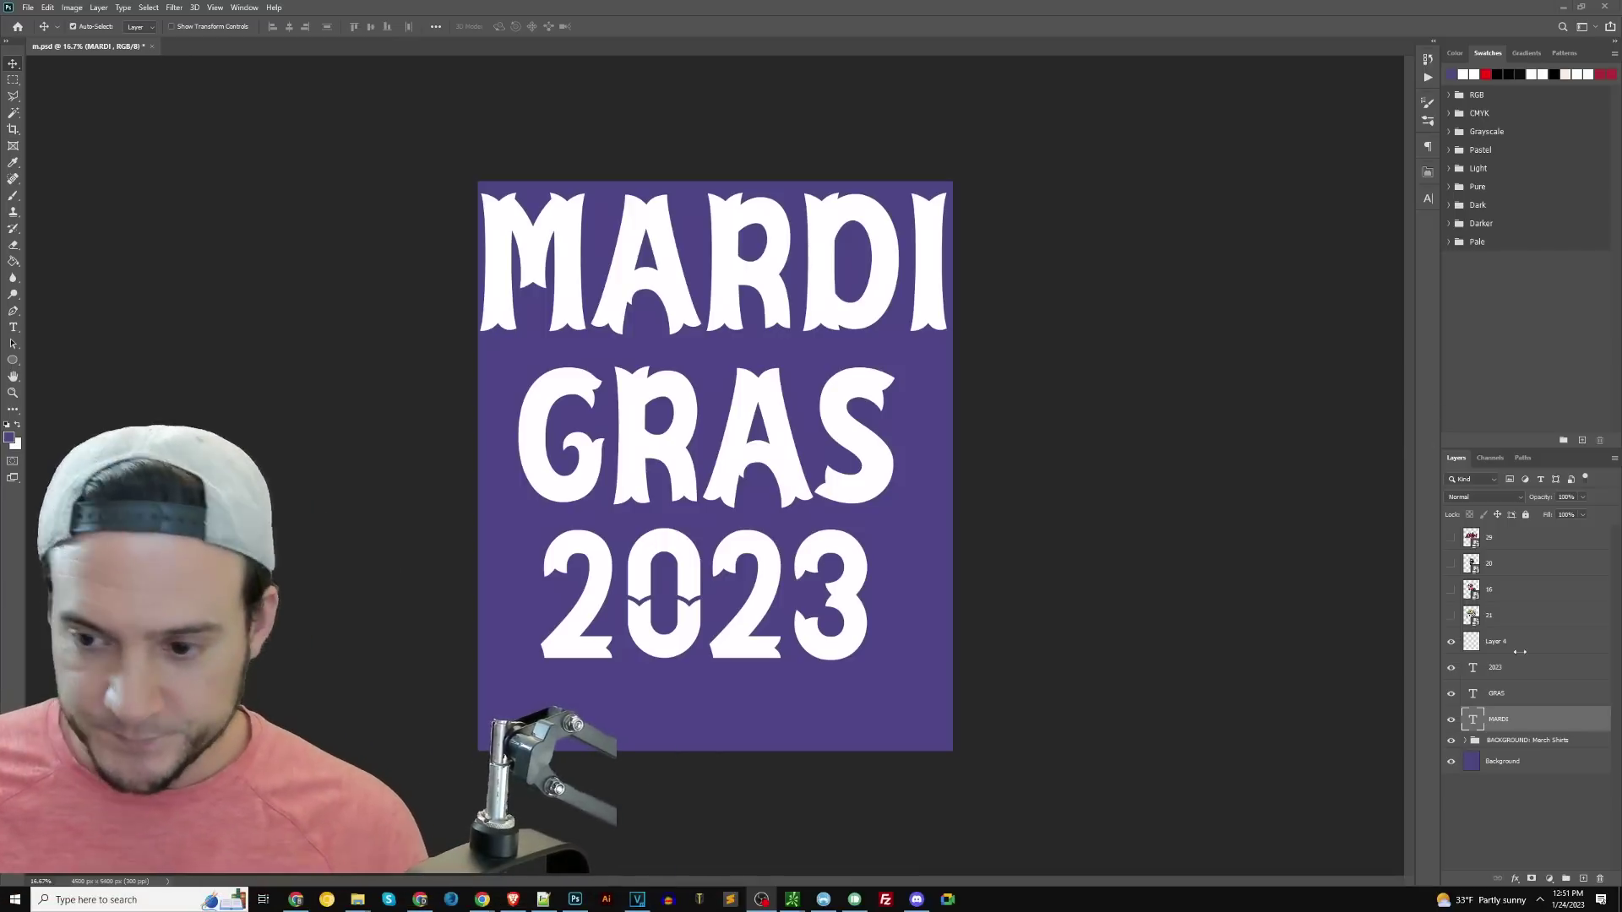
shift+click(1501, 650)
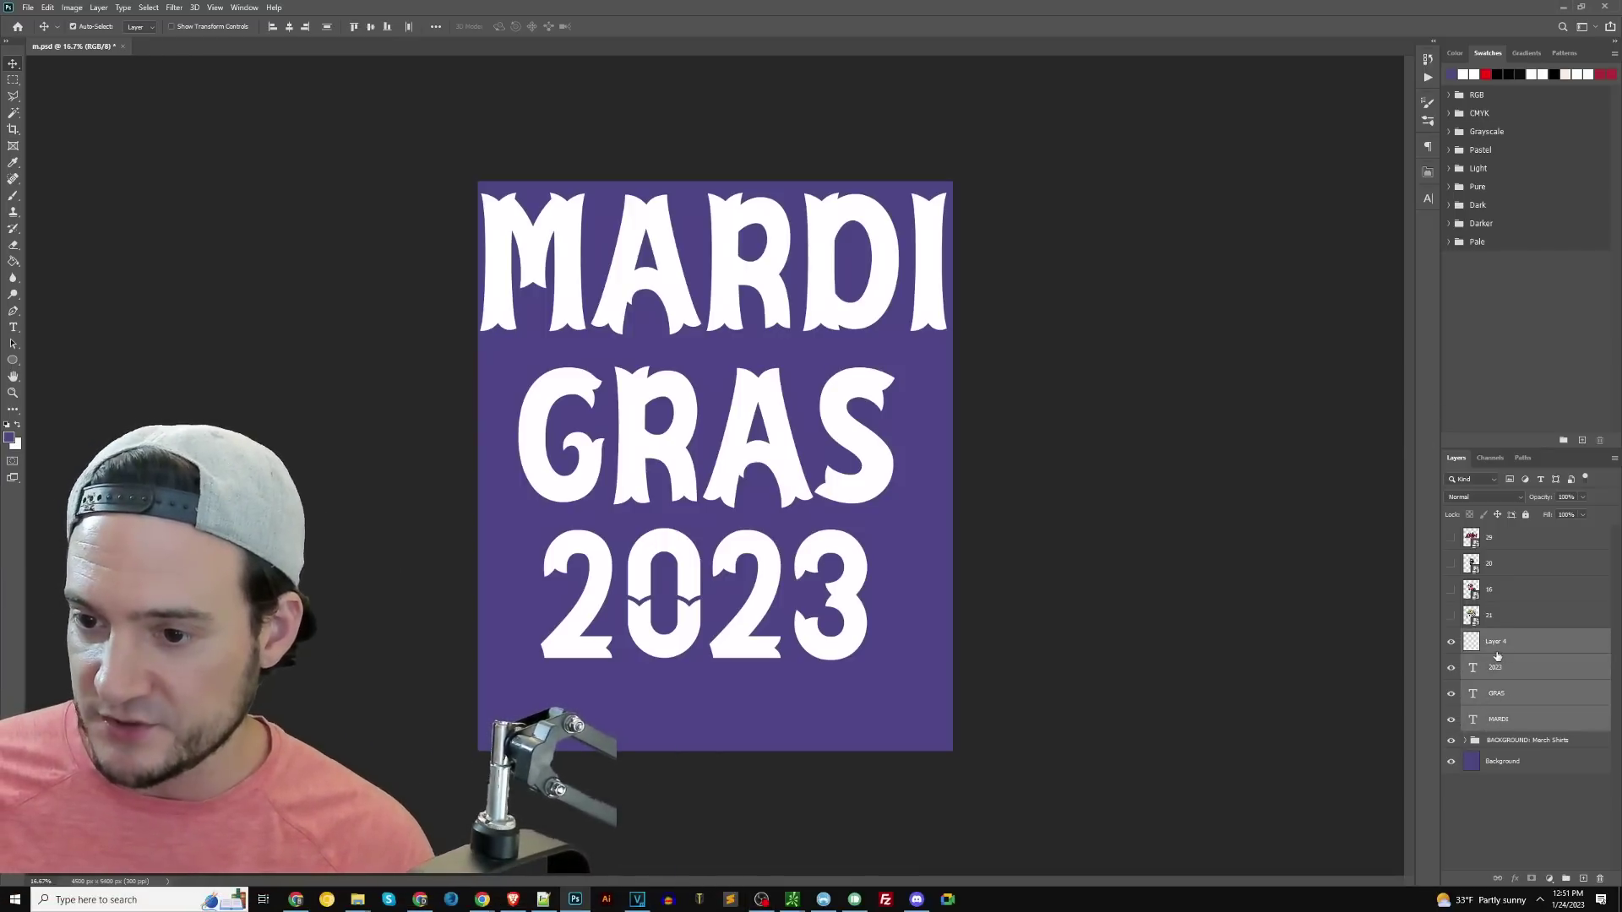
right_click(1500, 657)
click(1512, 494)
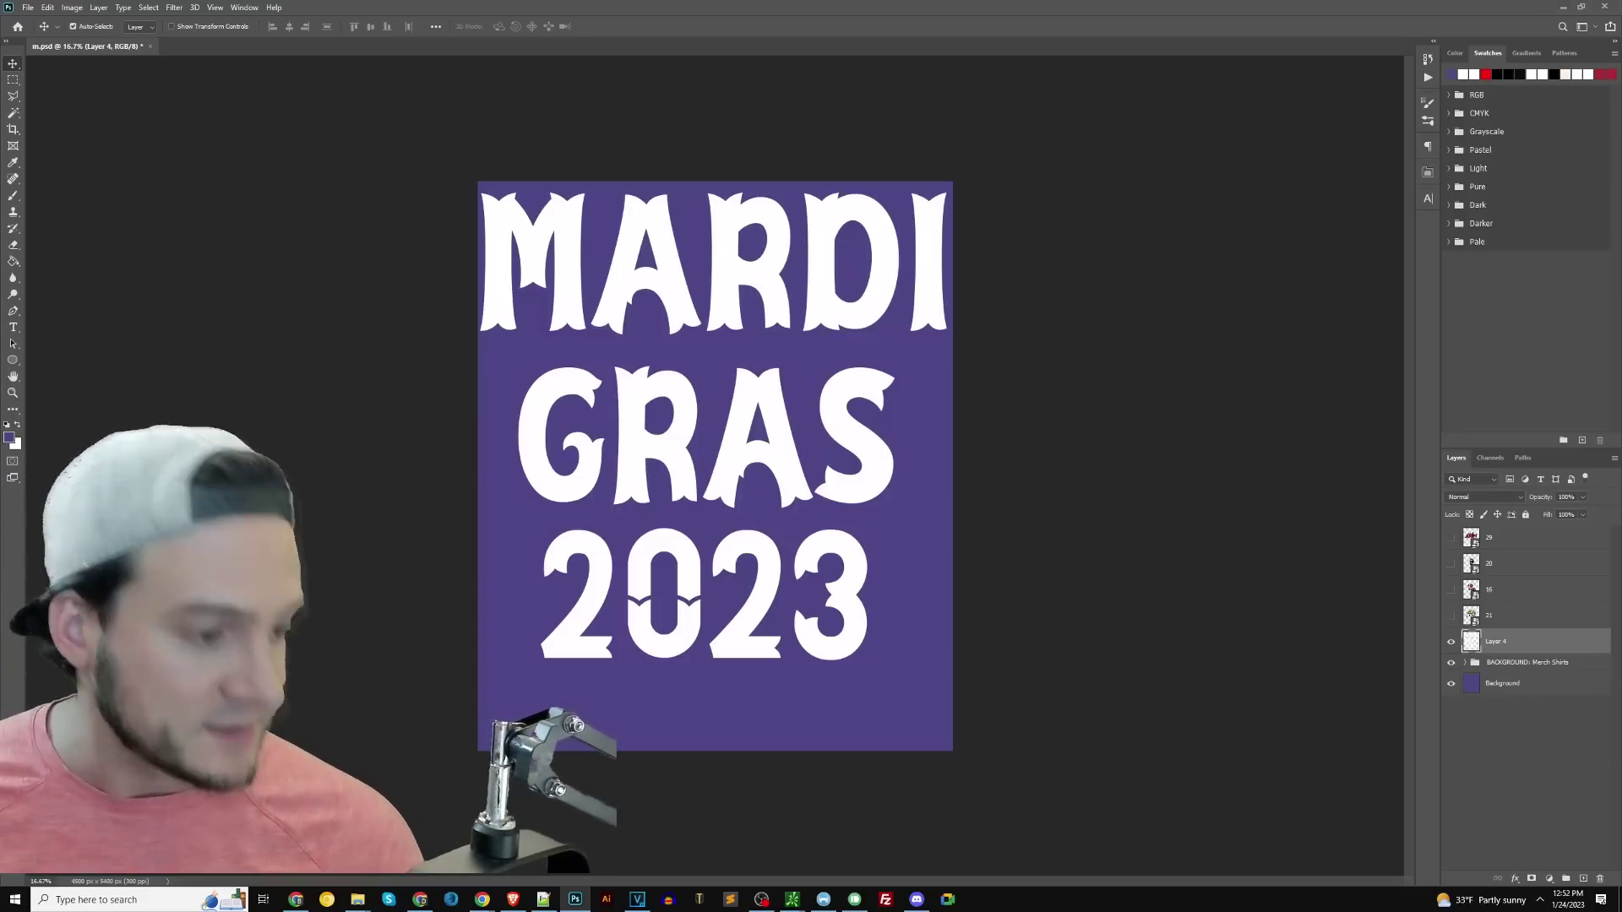
- Switch to File Explorer, browse the Psychedelic-Mardi-Gras-Wallpapers folder and place 11.jpg into the Photoshop document
key(alt+Tab)
drag(0, 139, 759, 138)
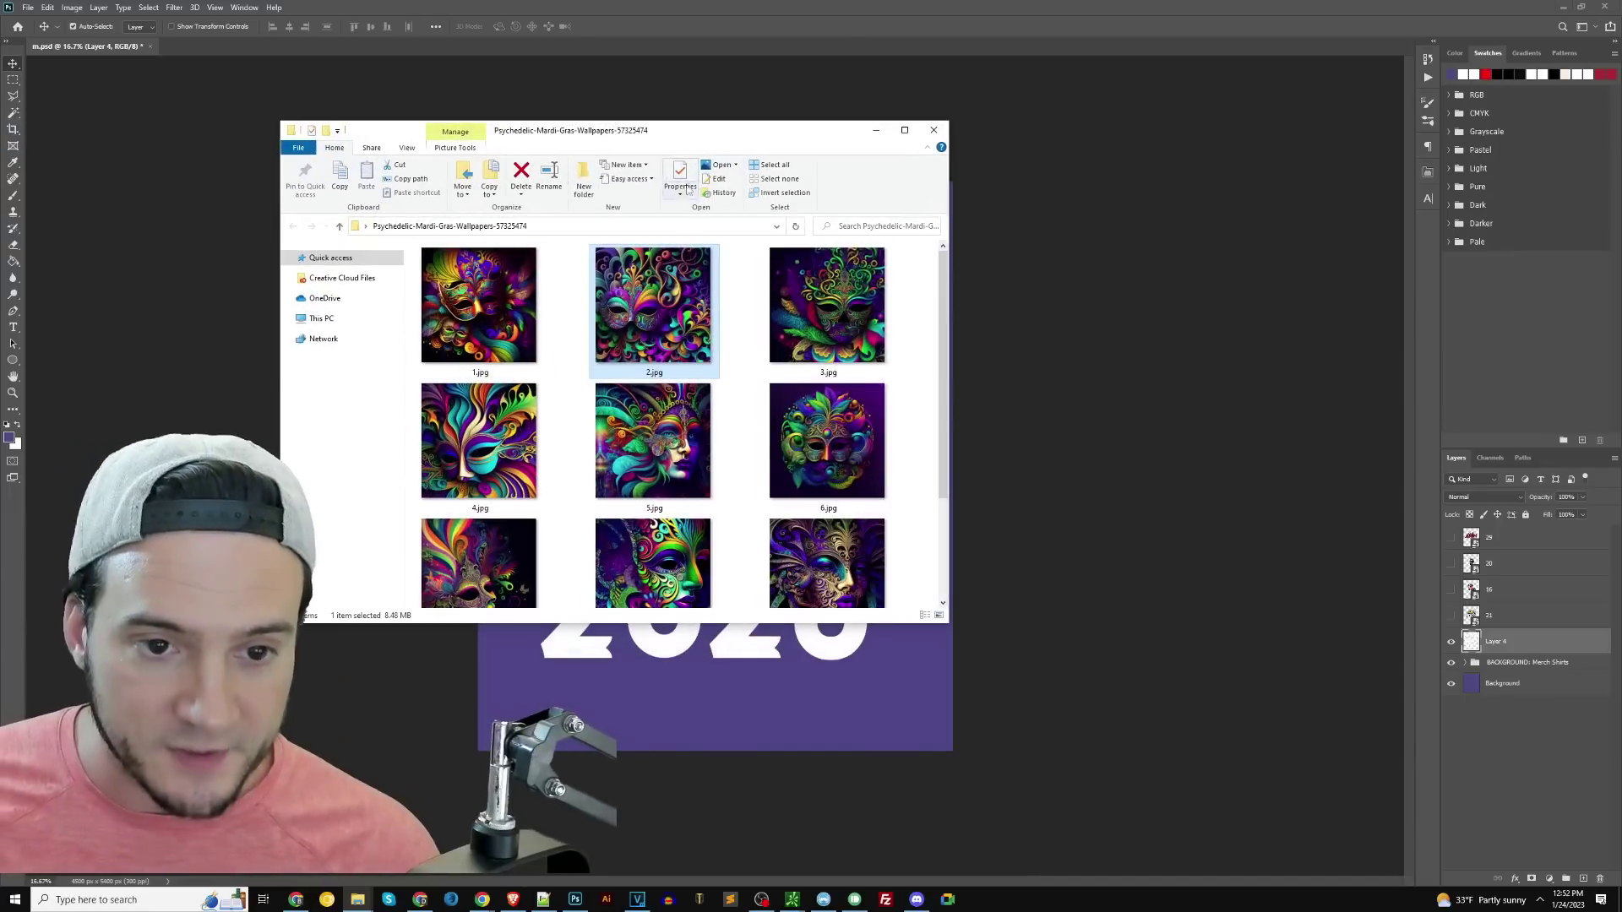
scroll(727, 465, down, 2)
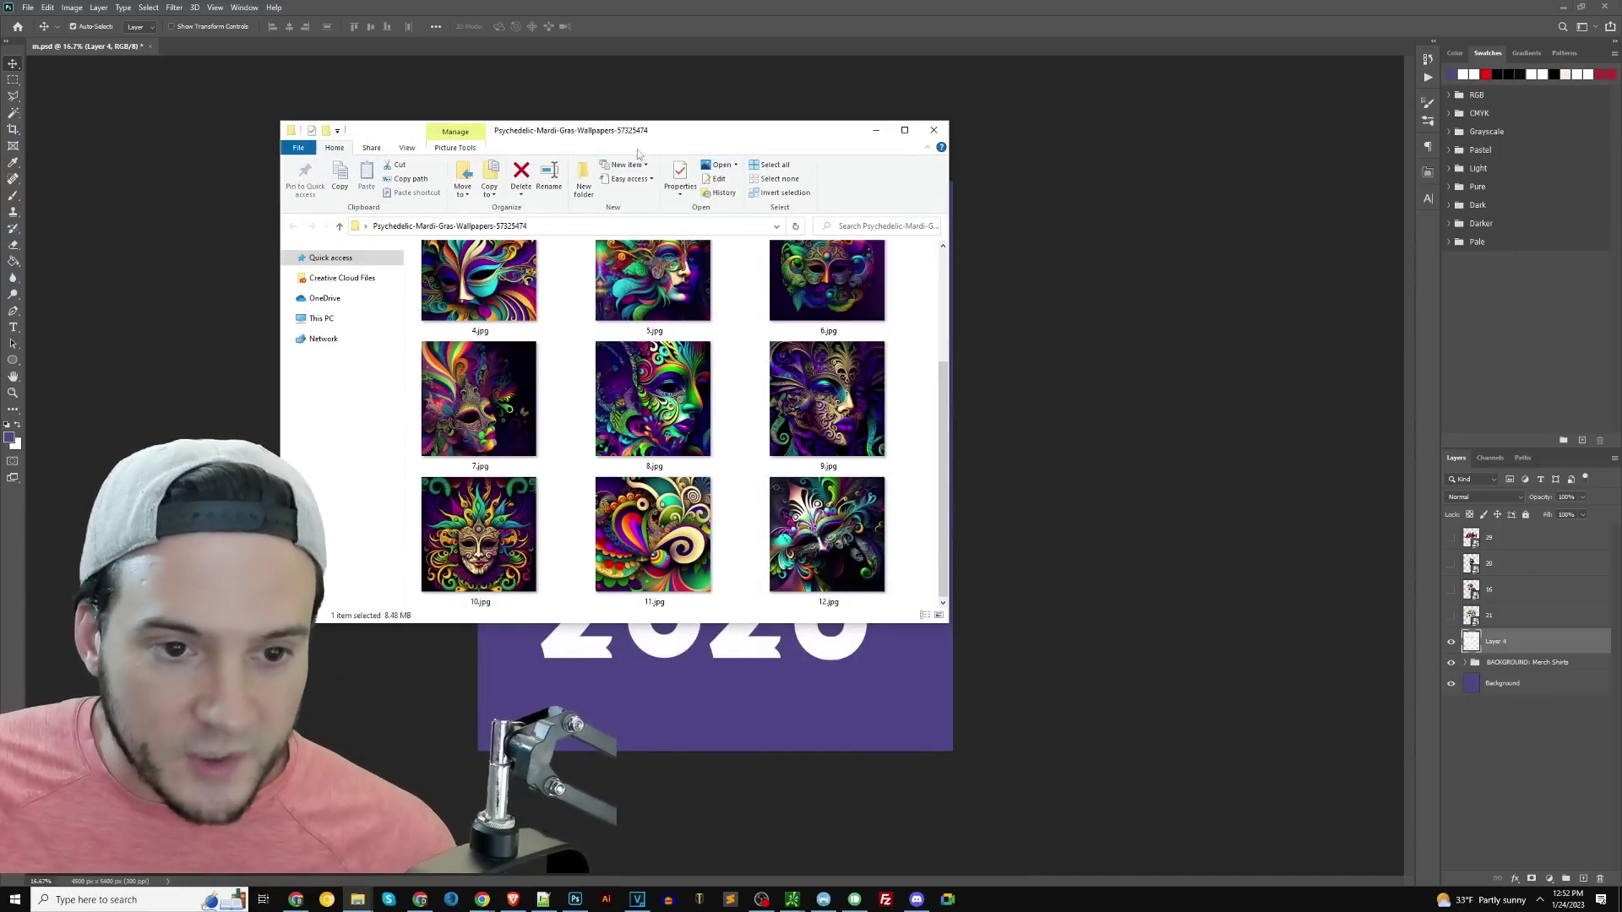
scroll(720, 475, up, 2)
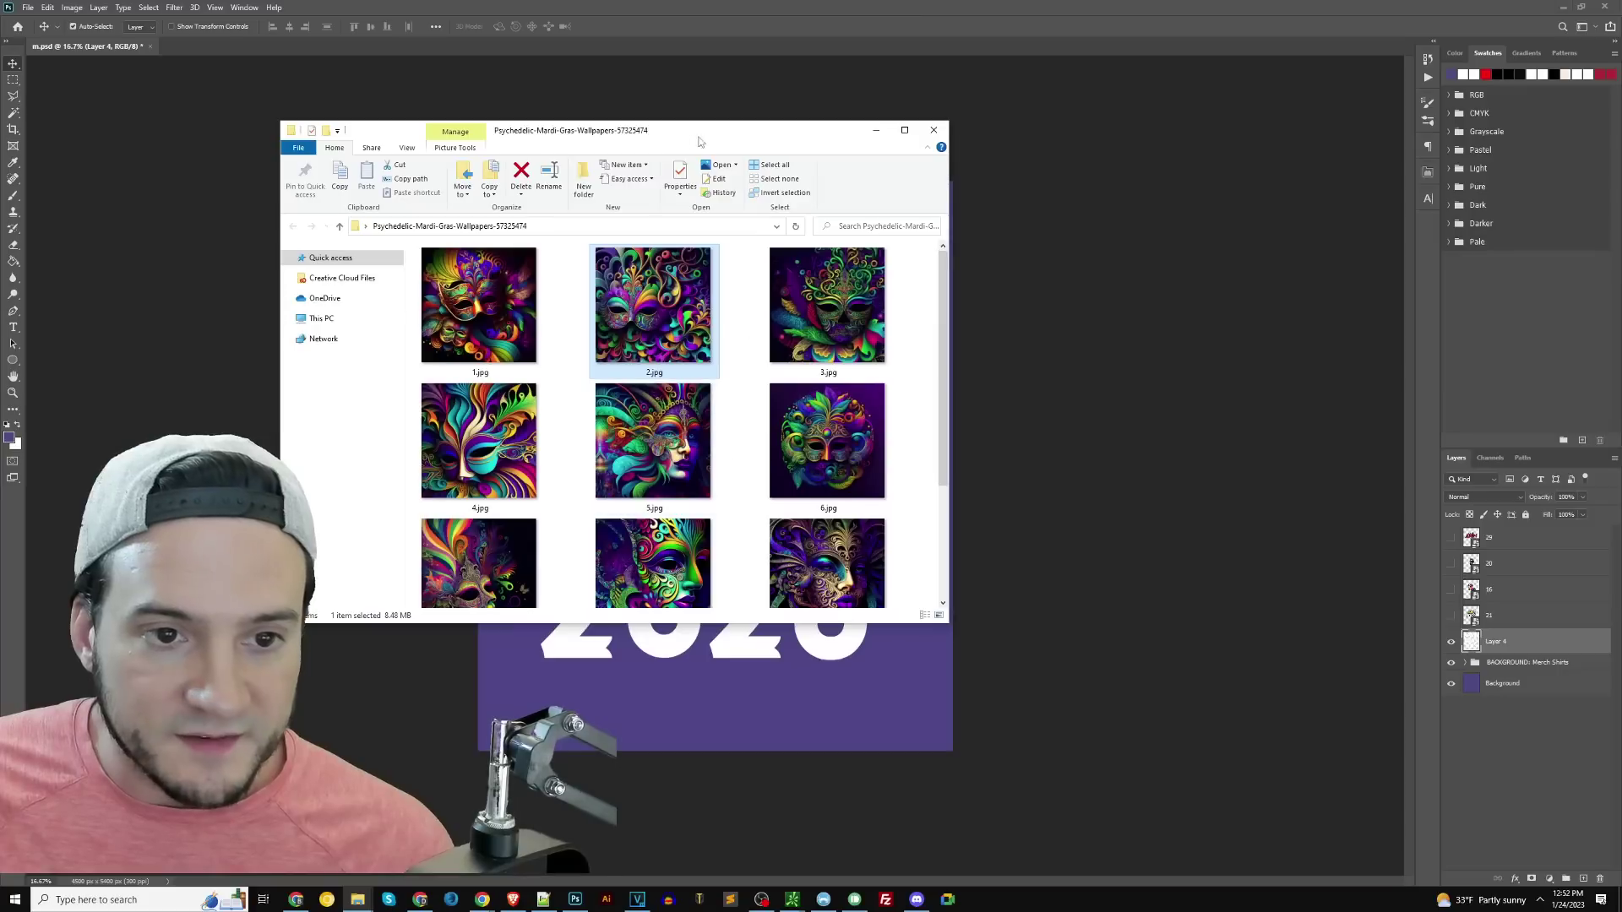
scroll(706, 591, down, 3)
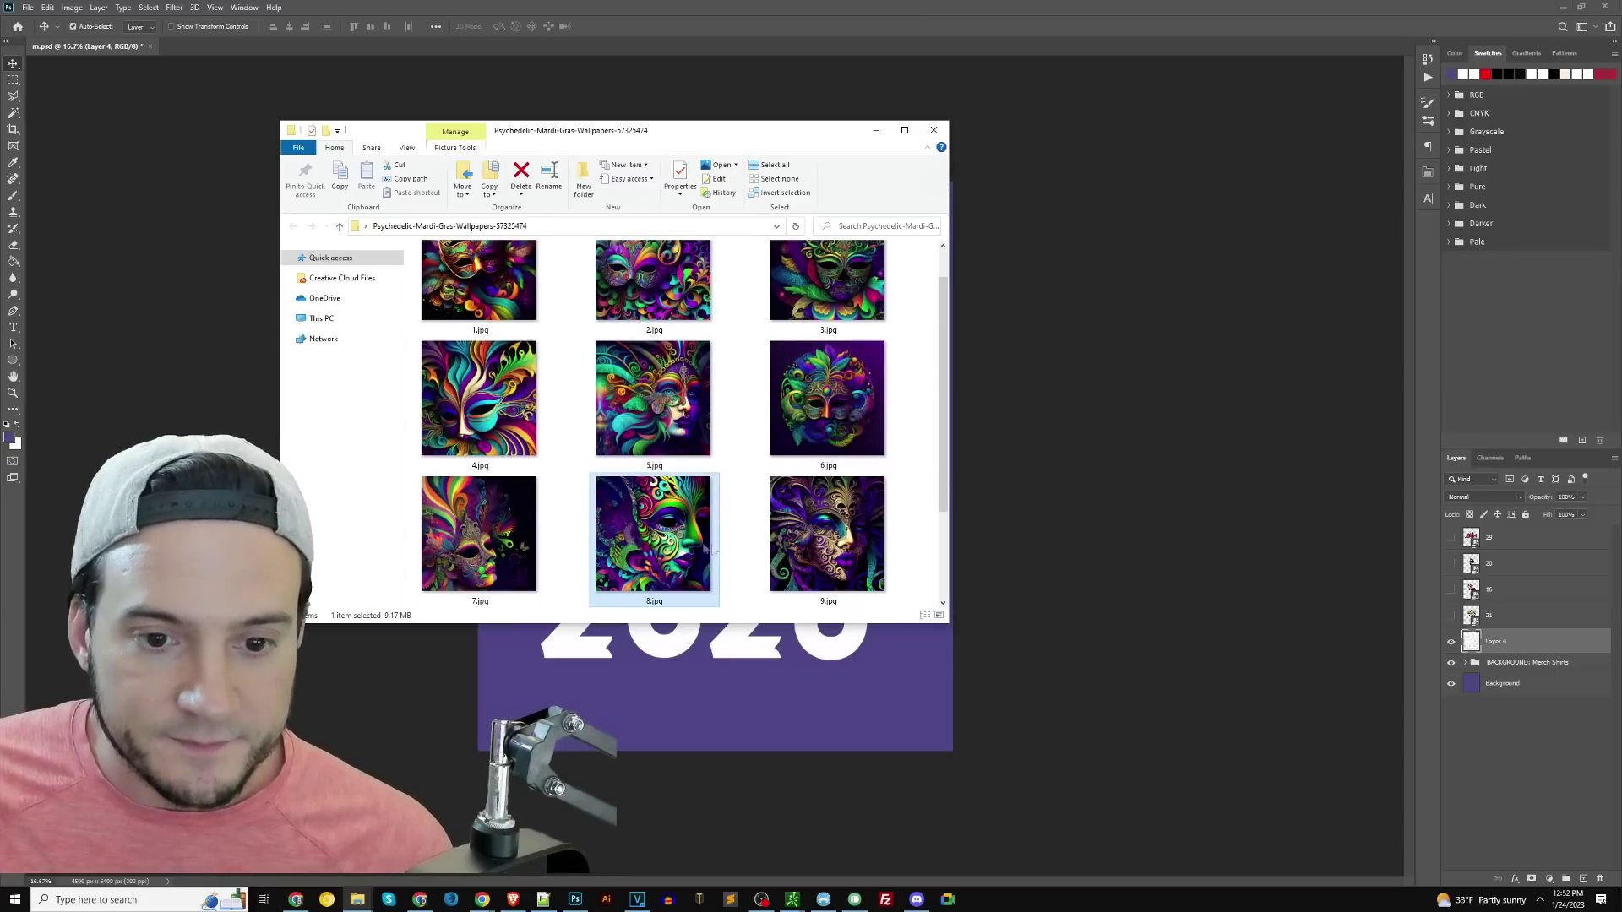
click(728, 657)
drag(728, 657, 726, 655)
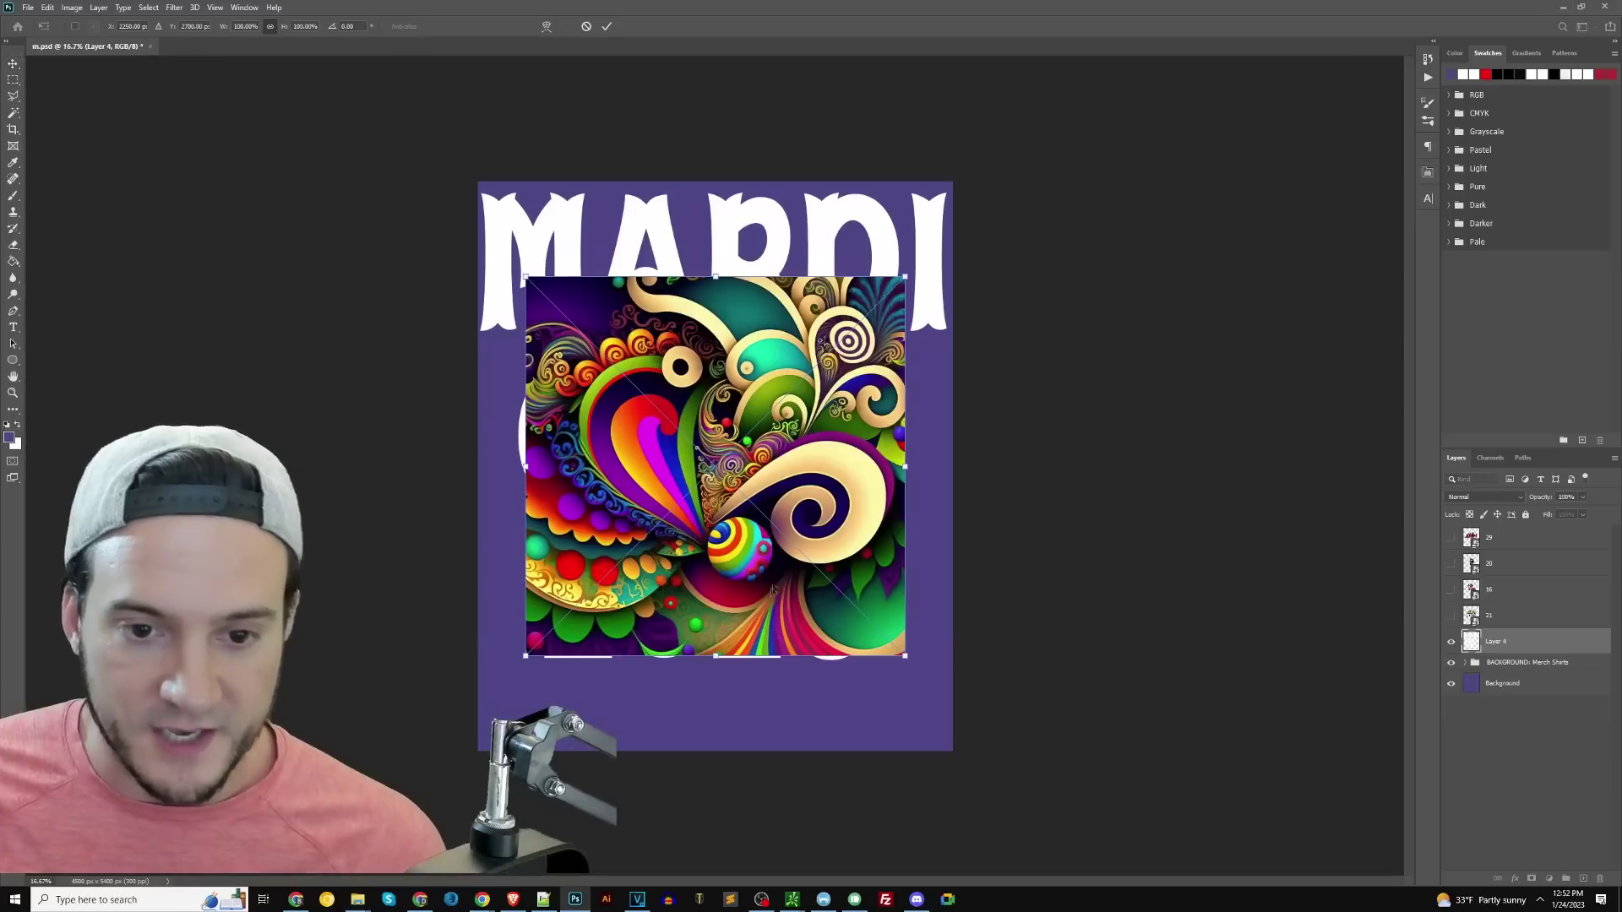
- Align the placed pattern image to the canvas corner, scale it to 125% and stretch its height to cover the whole canvas
drag(764, 428, 716, 333)
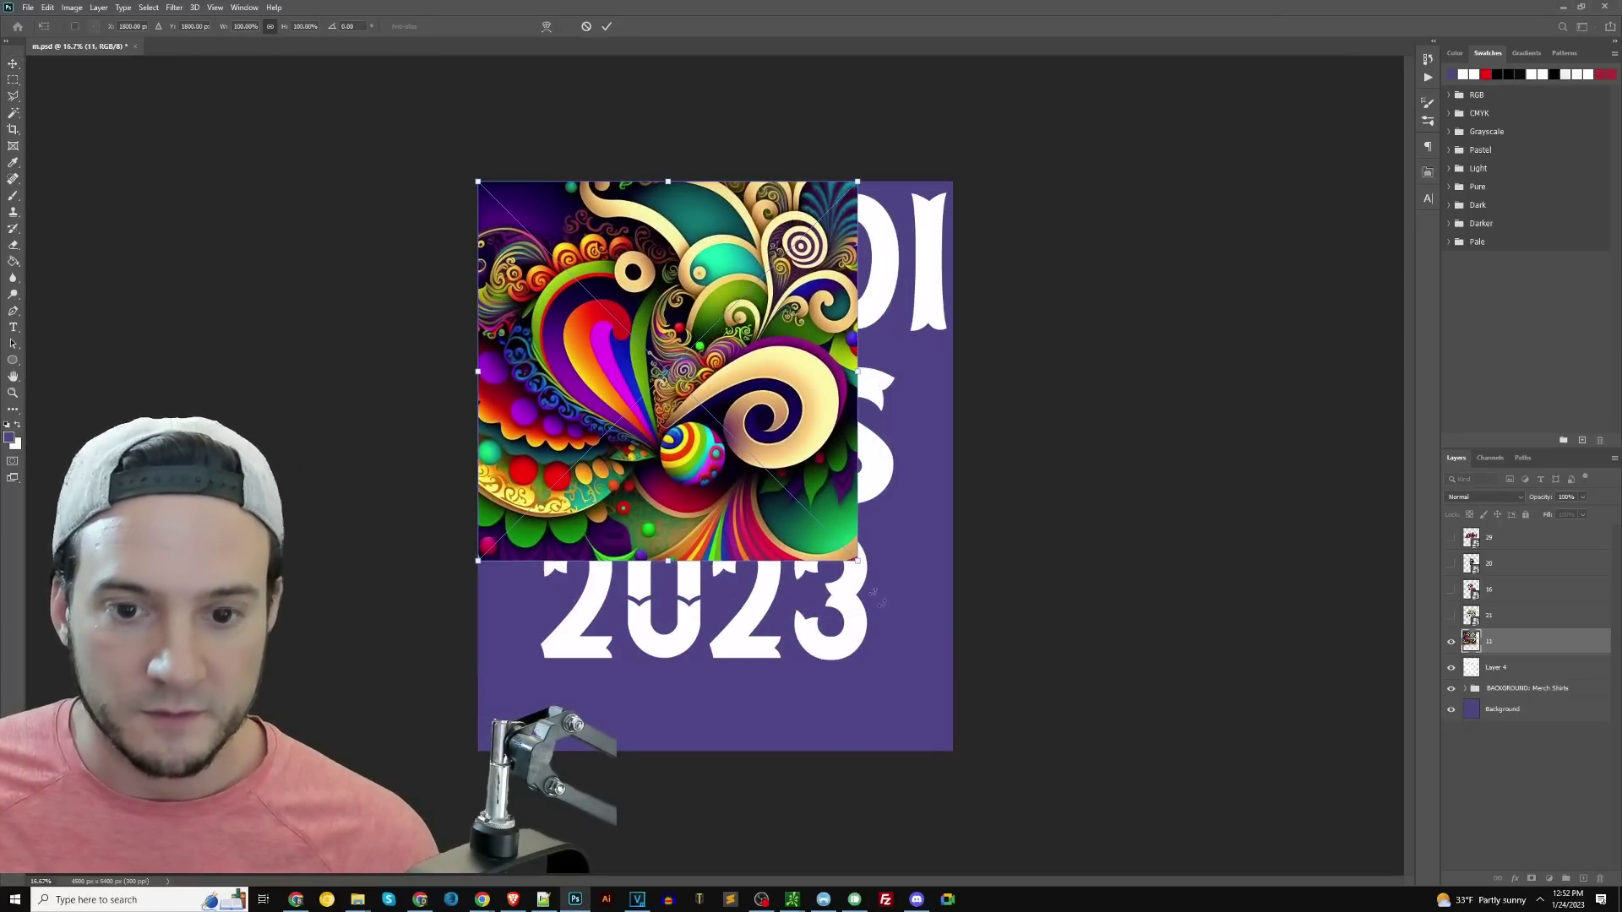
drag(857, 559, 953, 655)
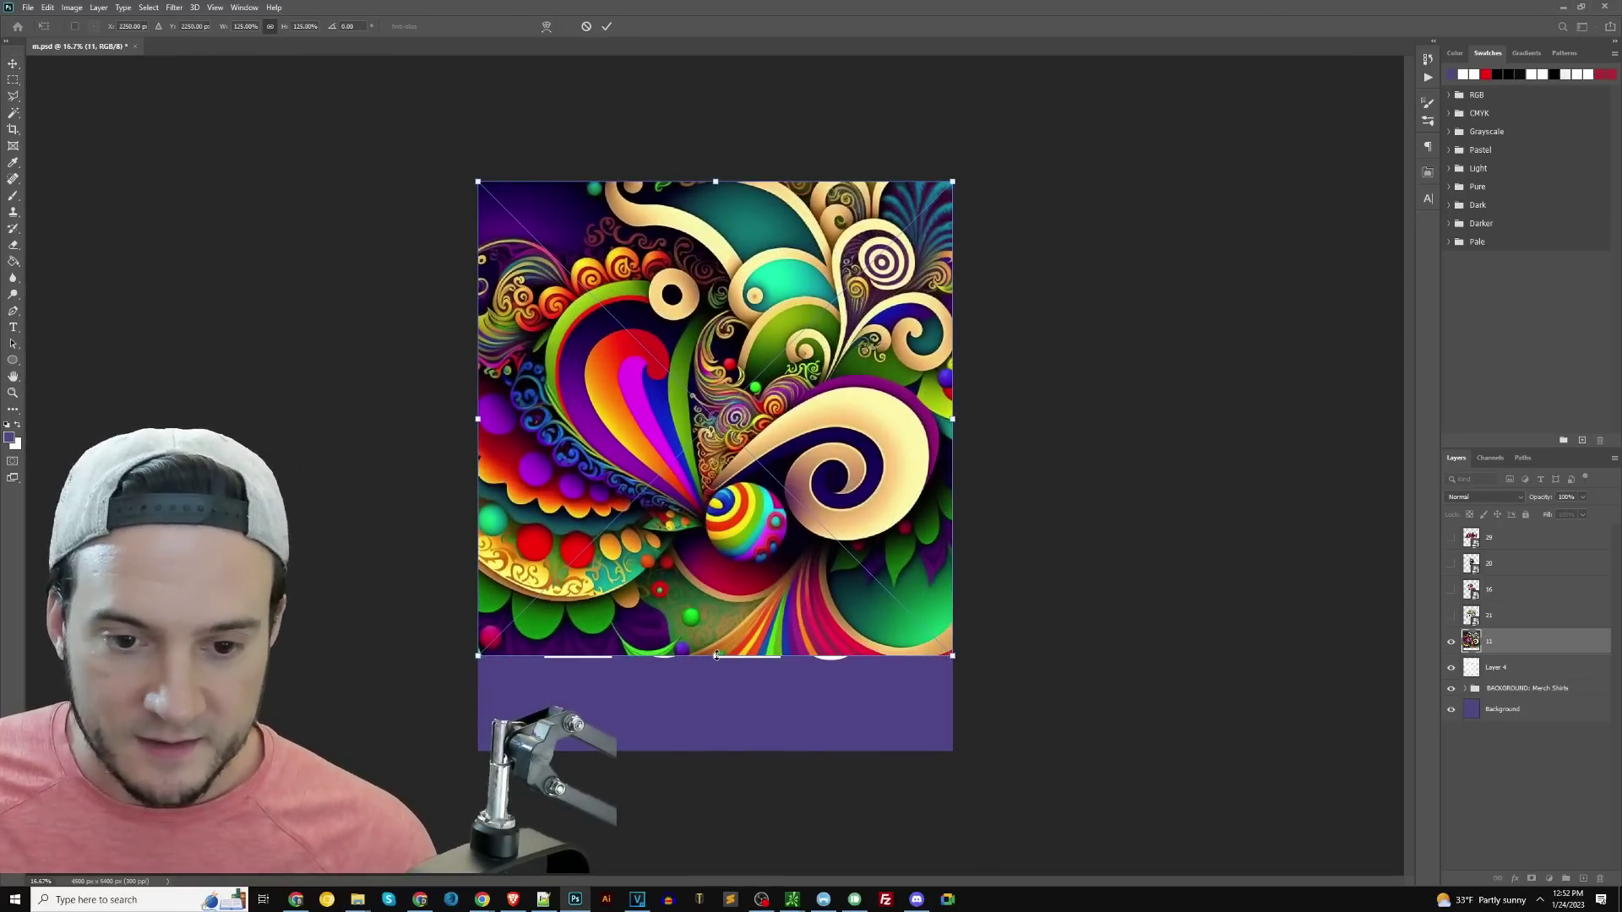
drag(716, 656, 717, 748)
key(Return)
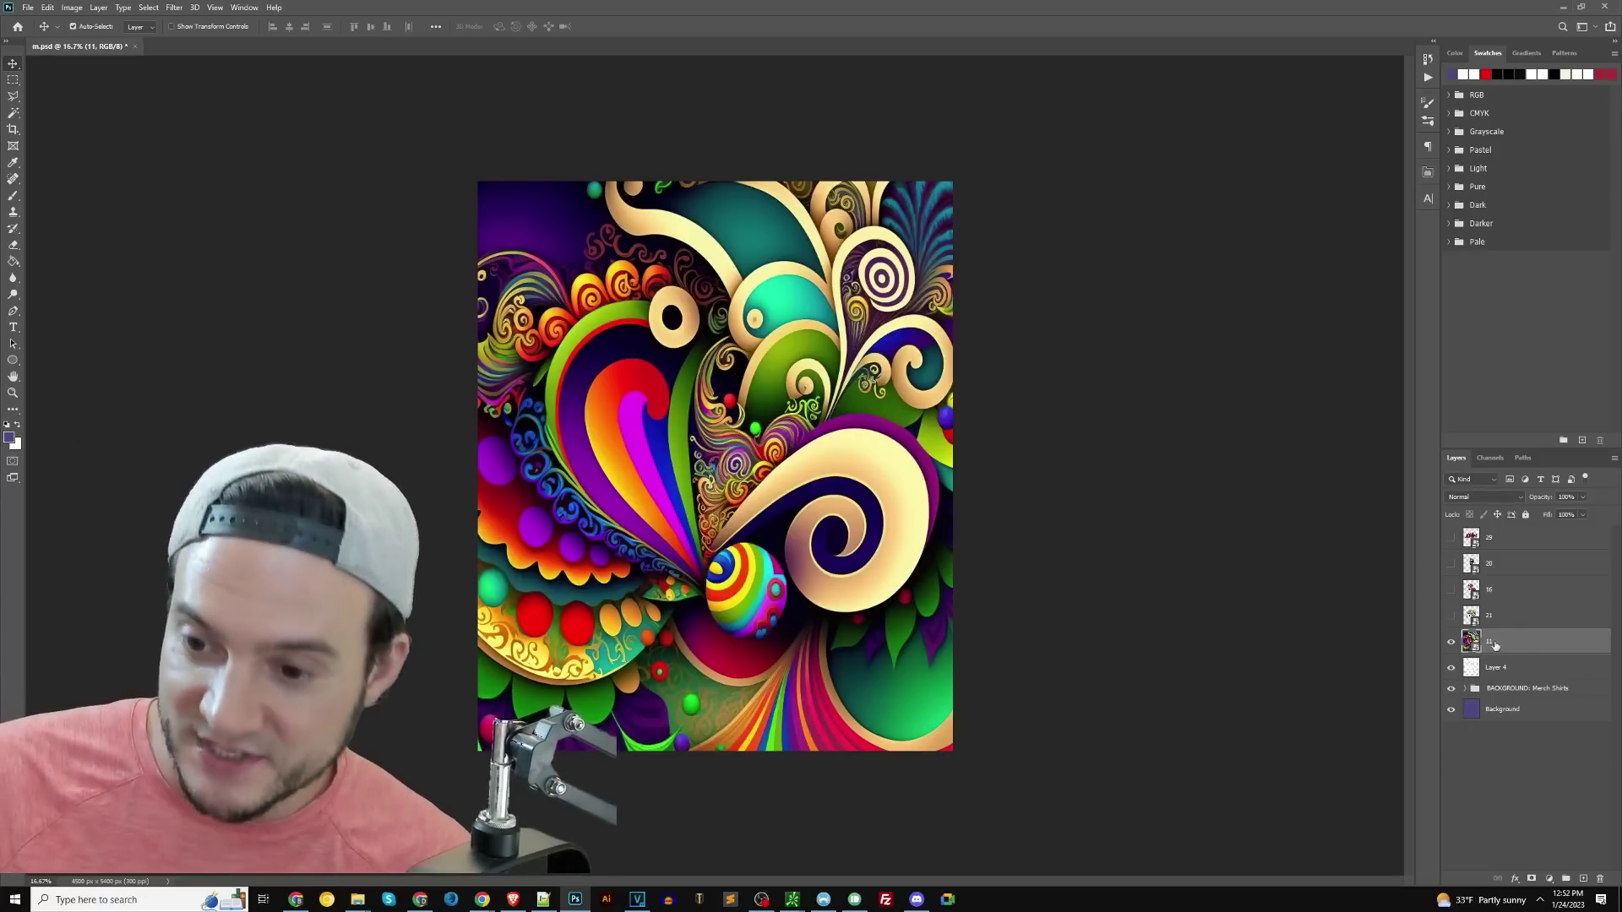
- Toggle the visibility of the pattern image and the merged text layer to inspect how they stack
click(1470, 668)
click(1451, 642)
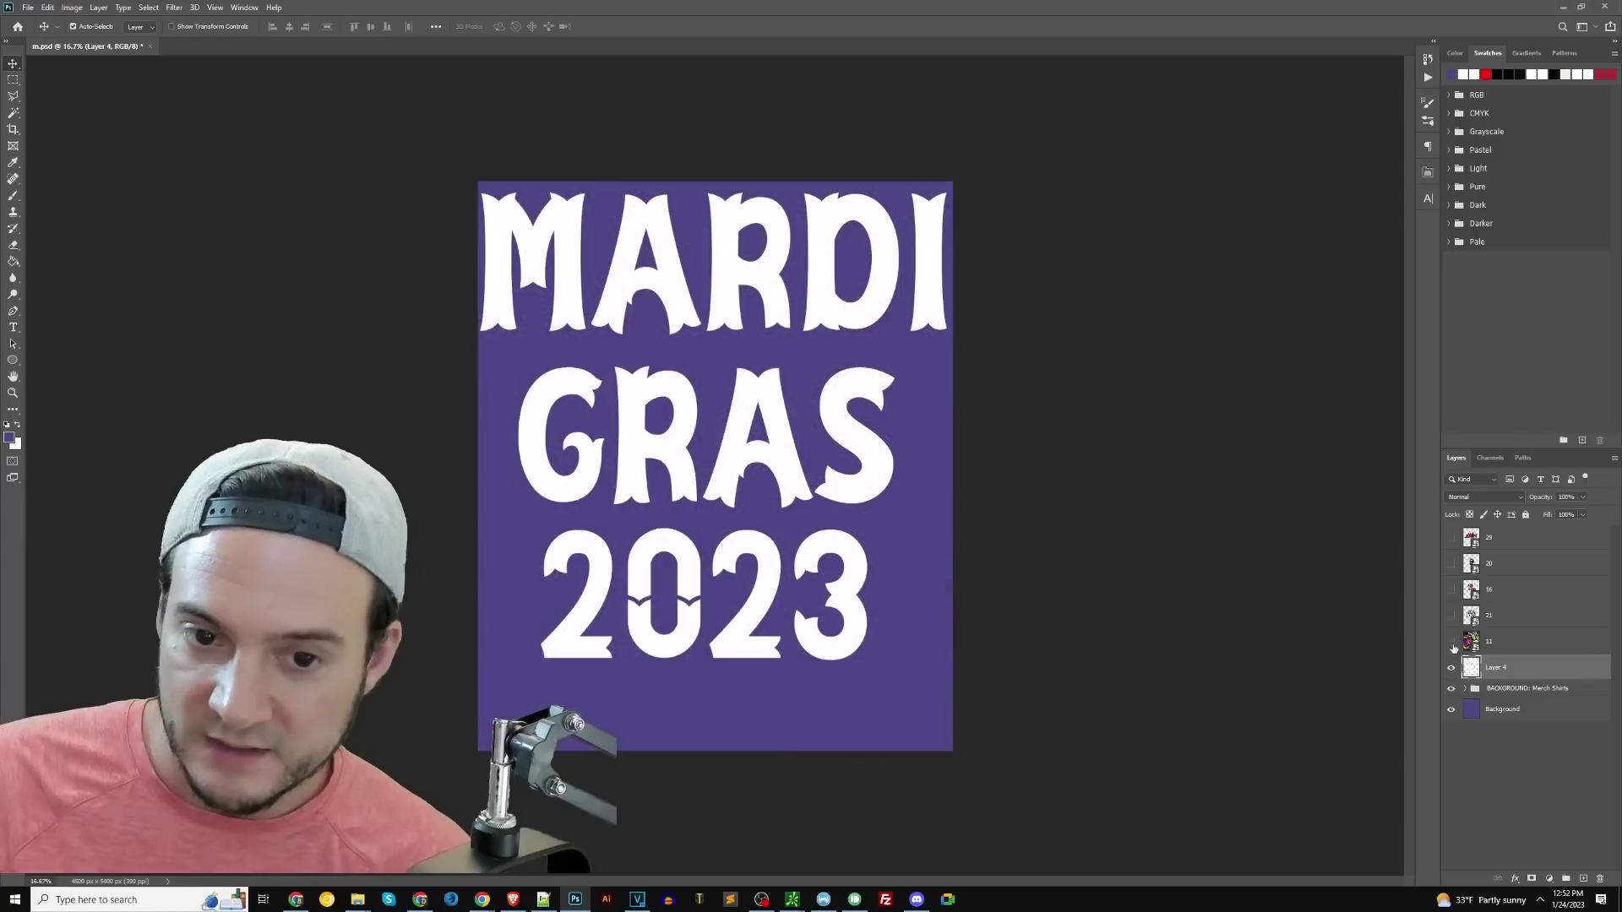
click(1451, 667)
click(1452, 668)
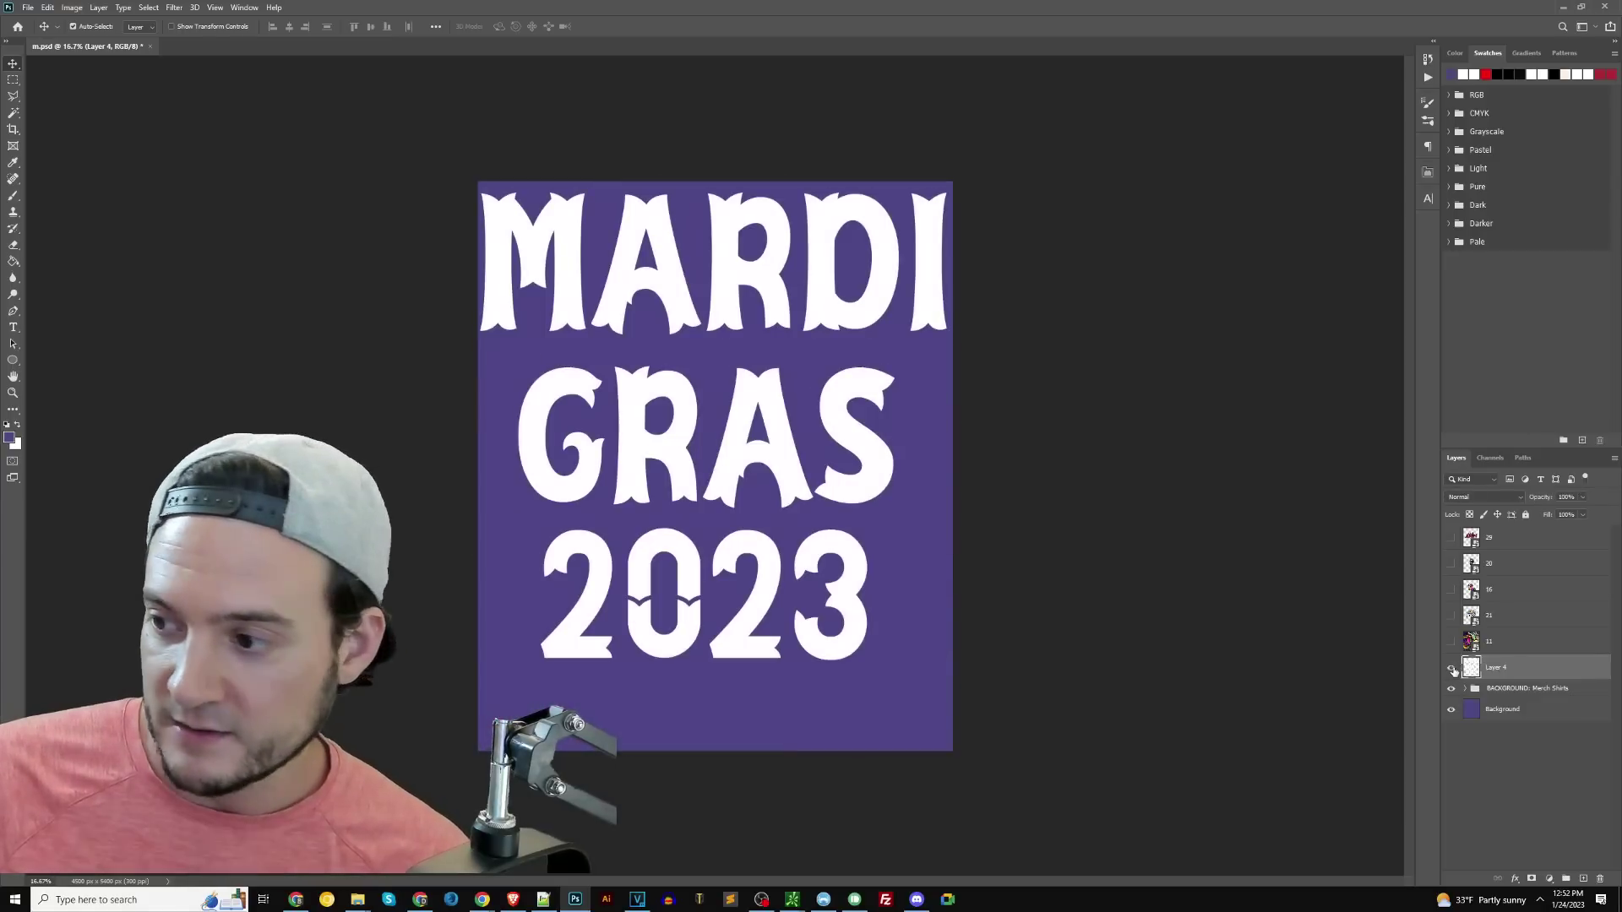
click(1451, 642)
- Create a clipping mask from pattern layer 11 so it fills only the merged text lettering
click(1494, 647)
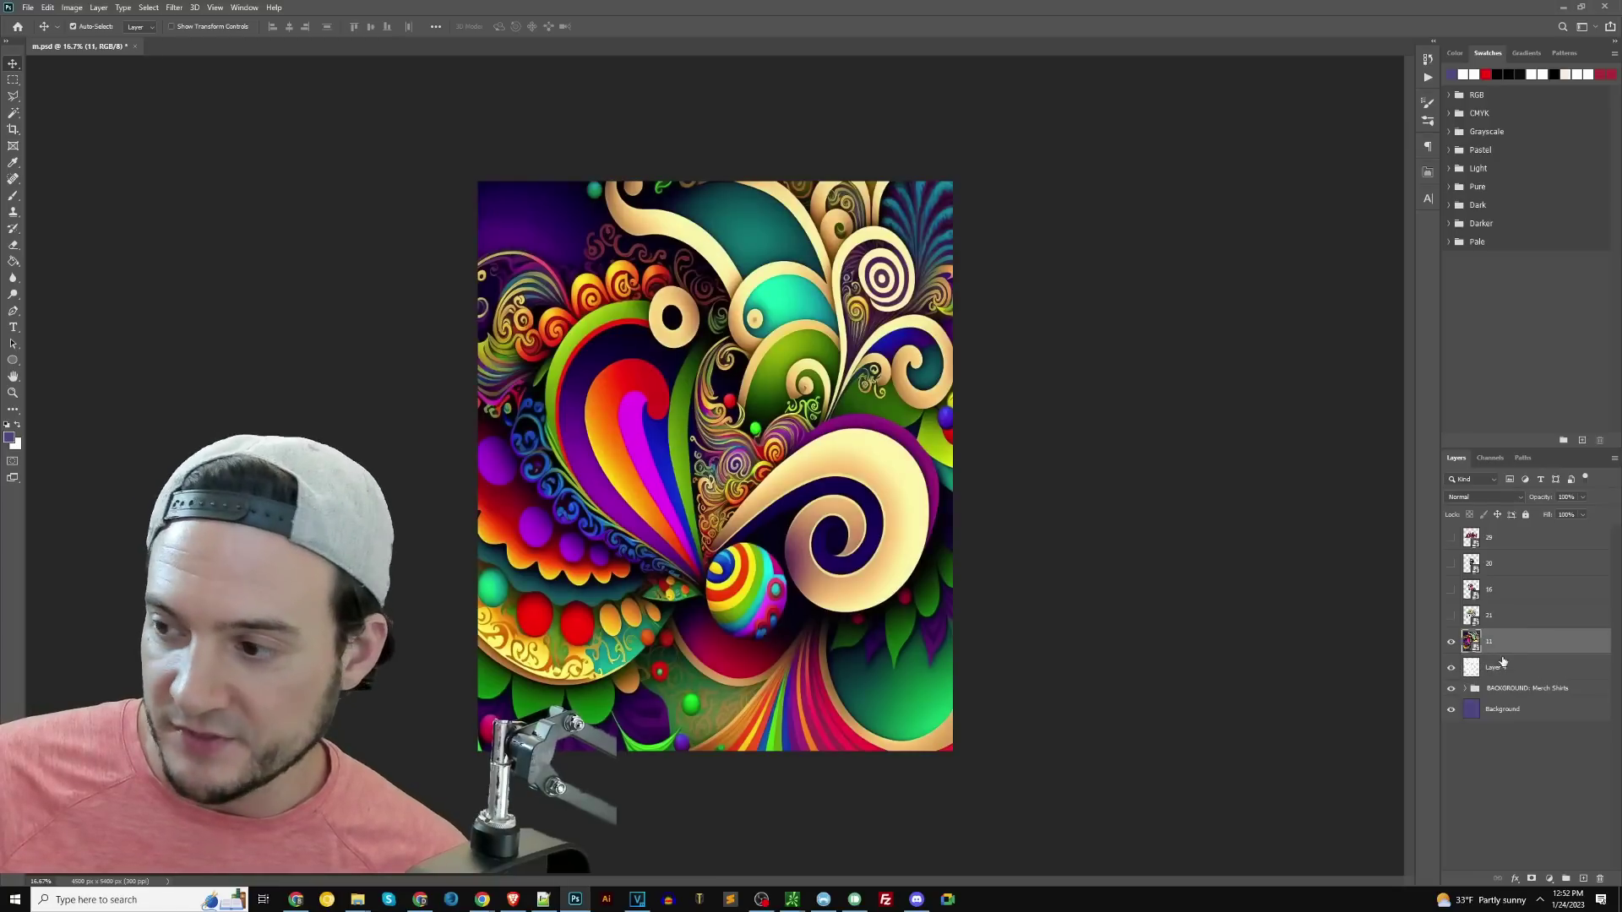
right_click(1494, 647)
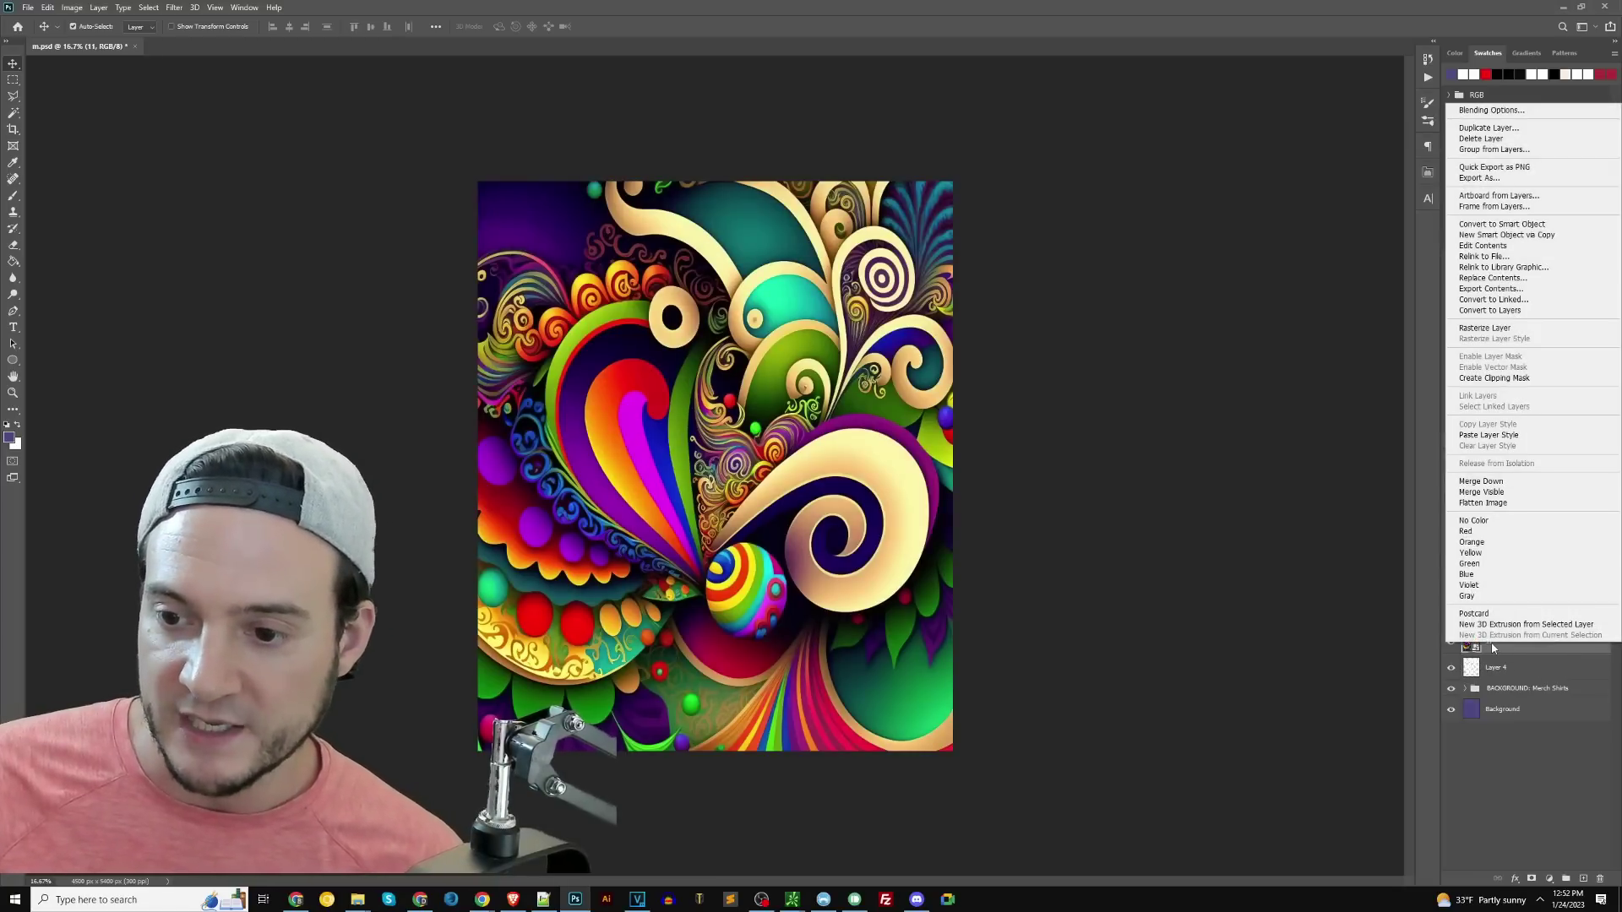
click(1501, 380)
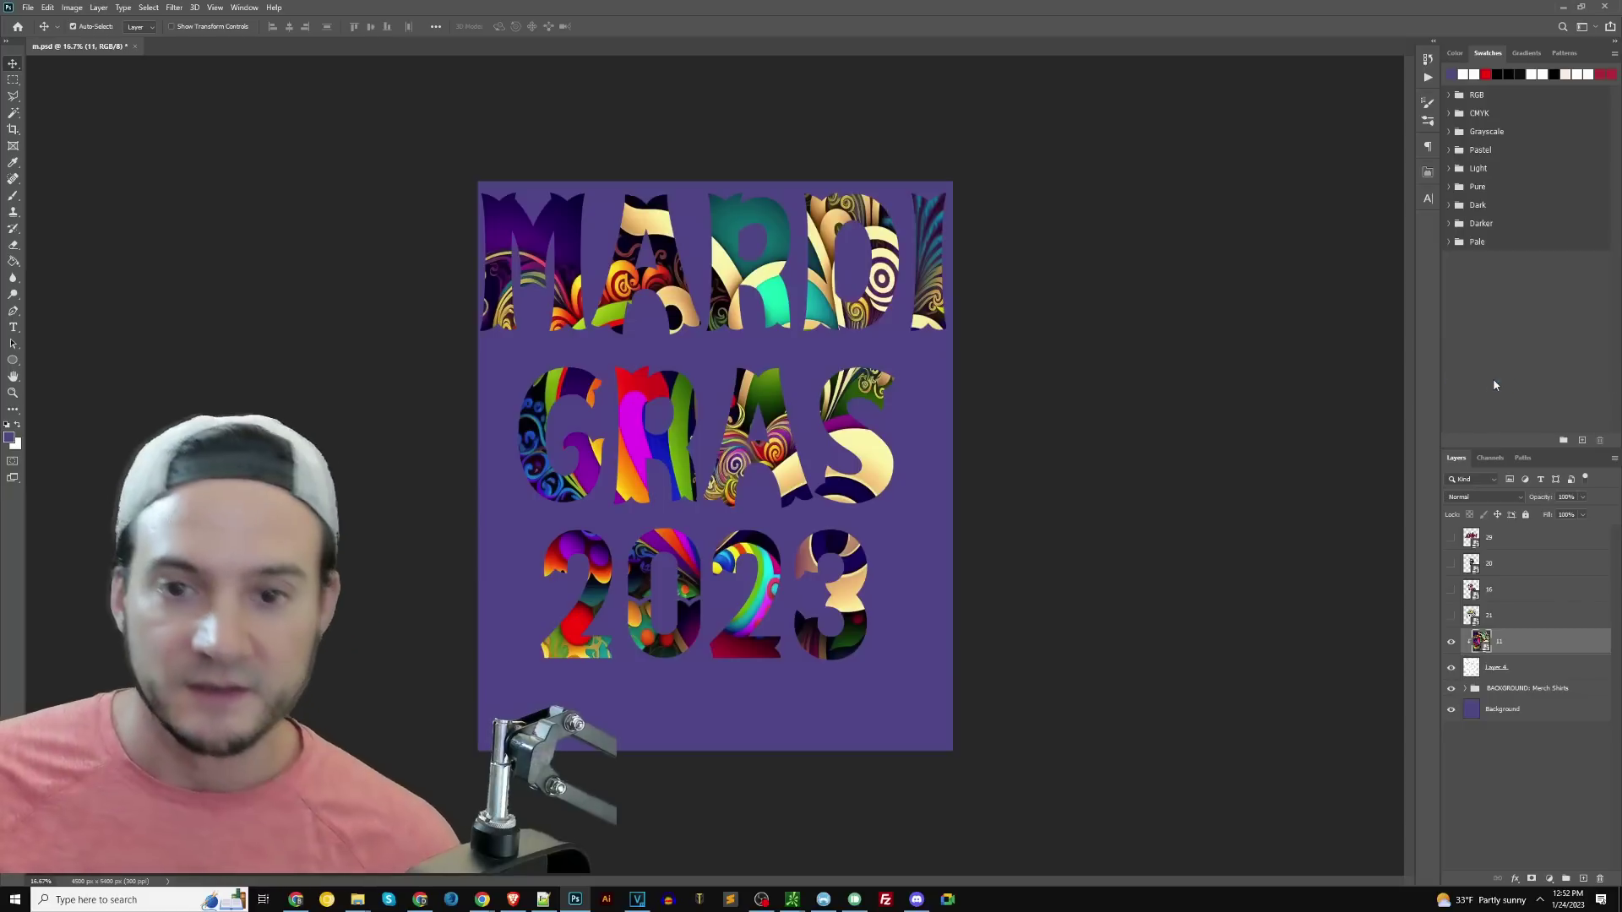
- Swap the foreground and background colours, fill the Background layer with white using the Paint Bucket, and reselect pattern layer 11
click(1472, 714)
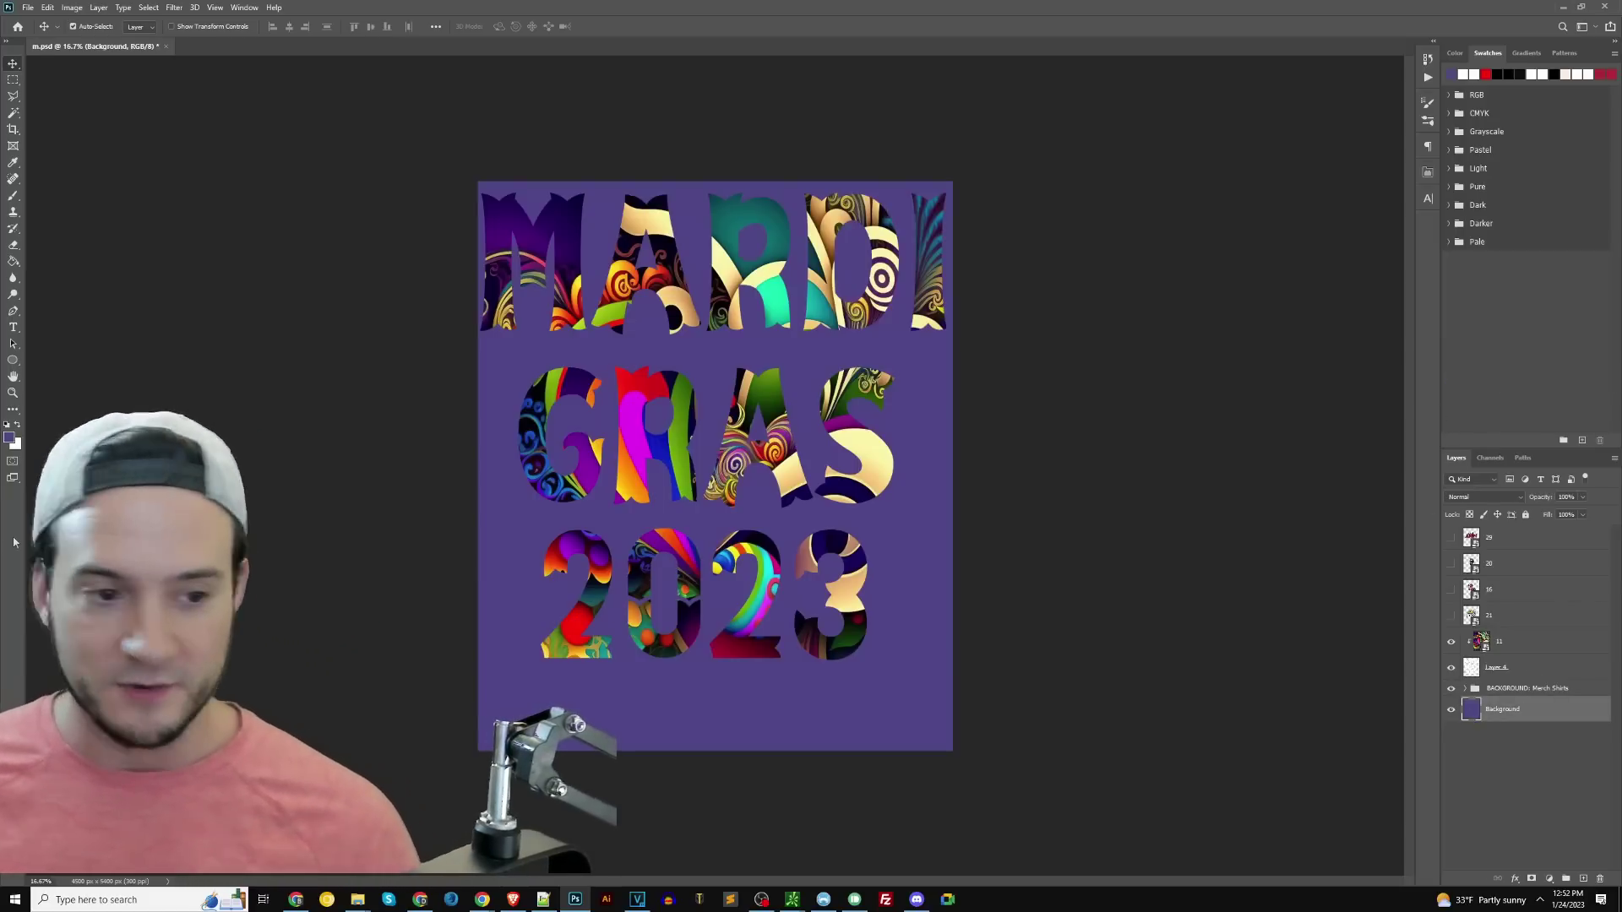
click(17, 427)
click(14, 262)
click(663, 499)
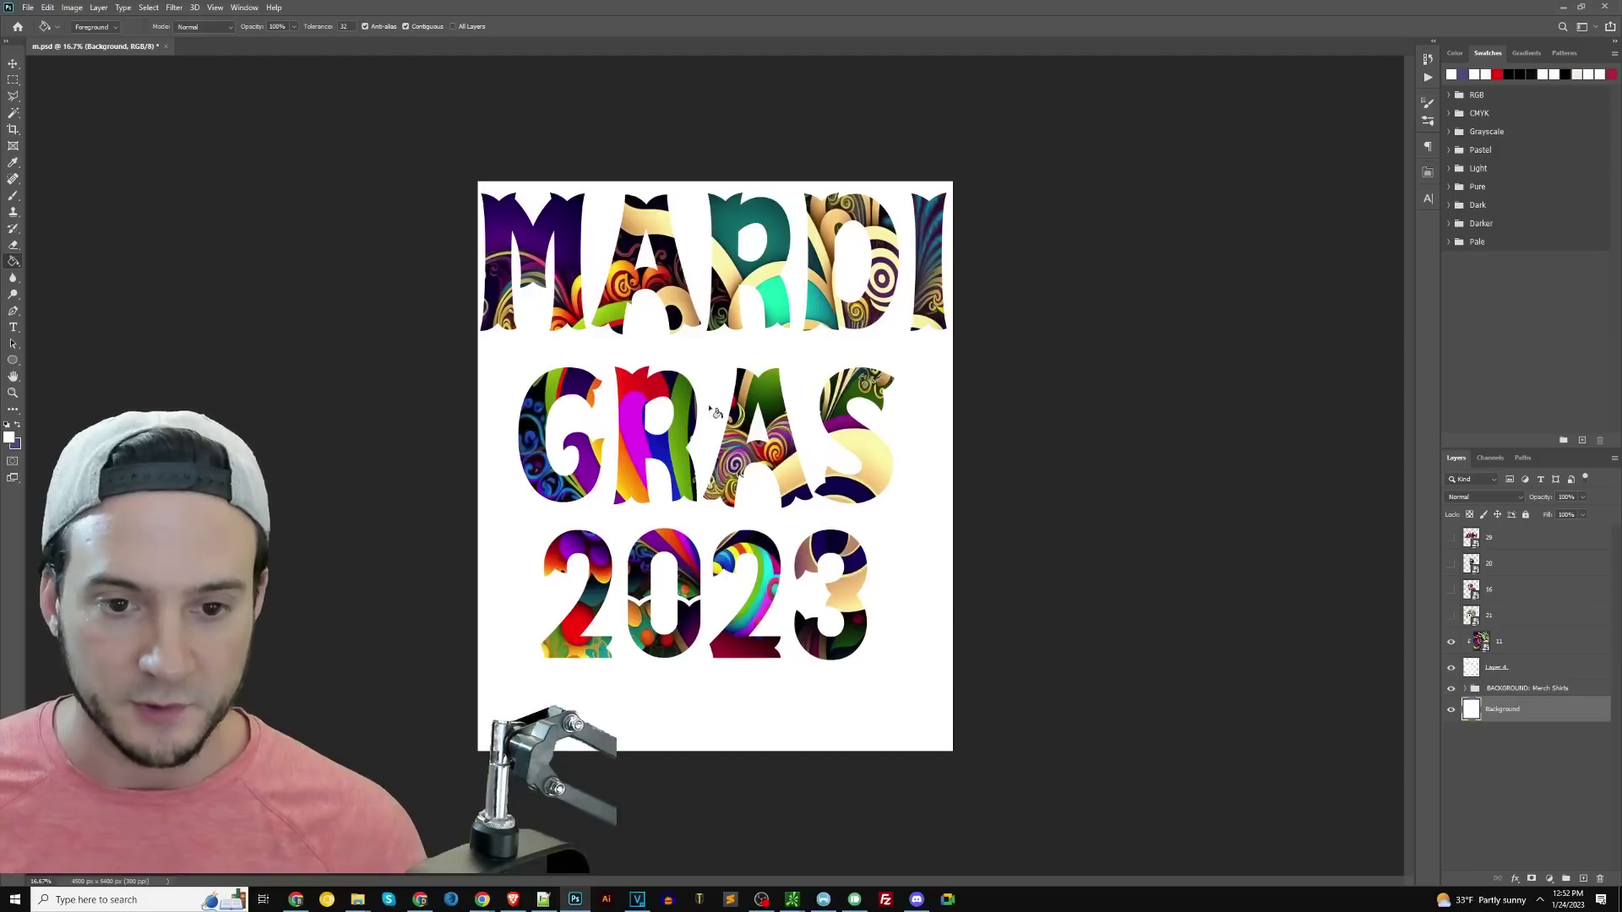
click(14, 65)
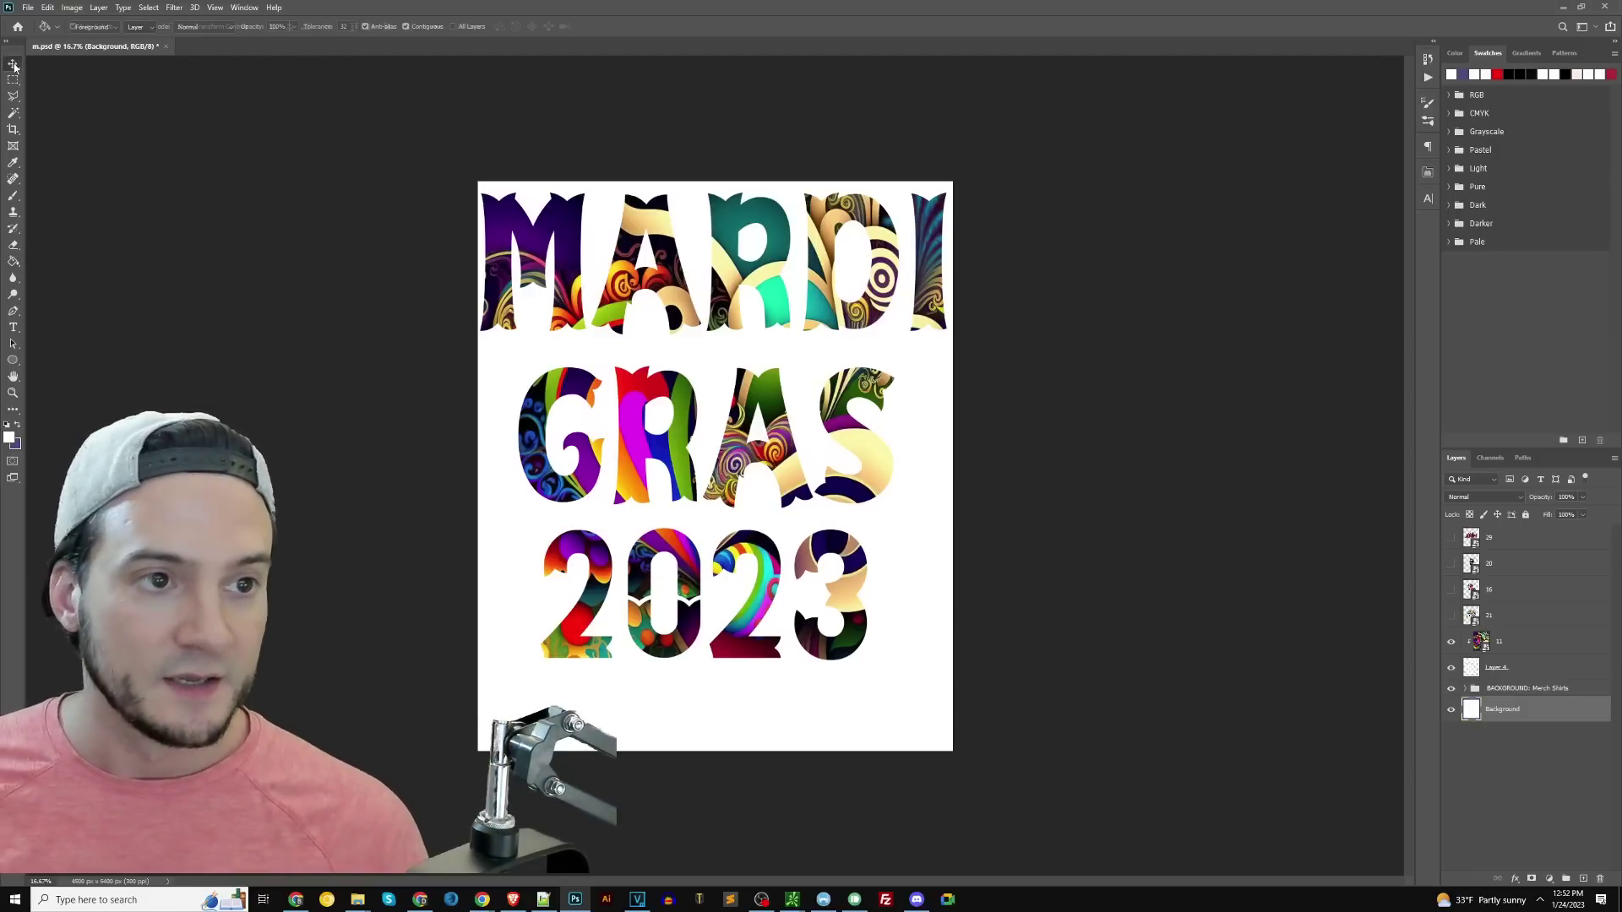
click(946, 289)
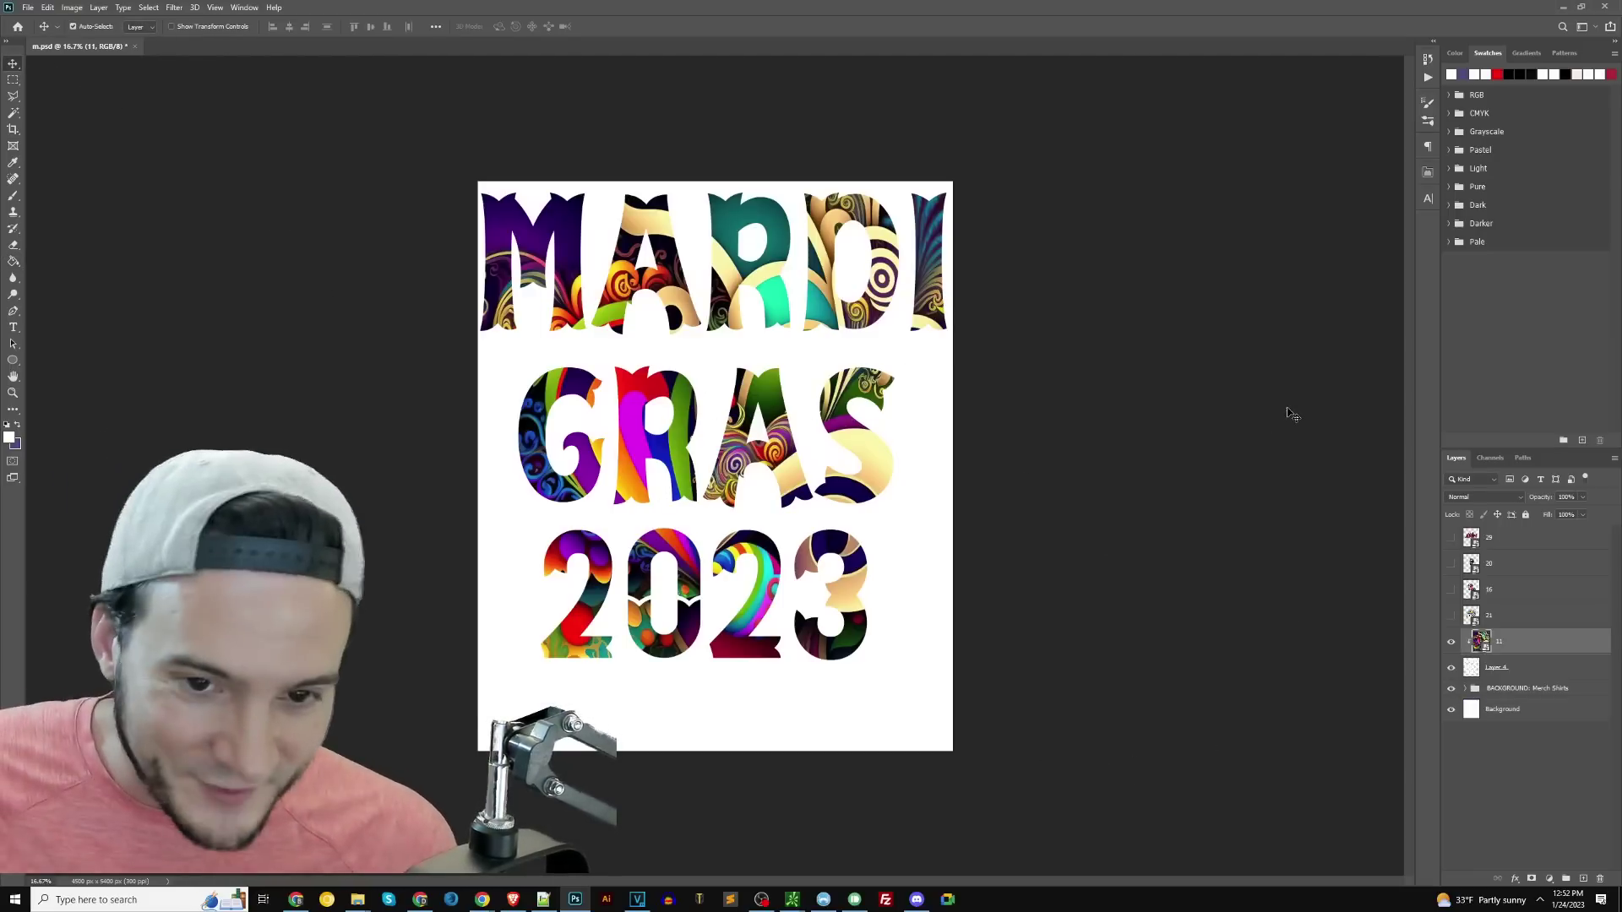